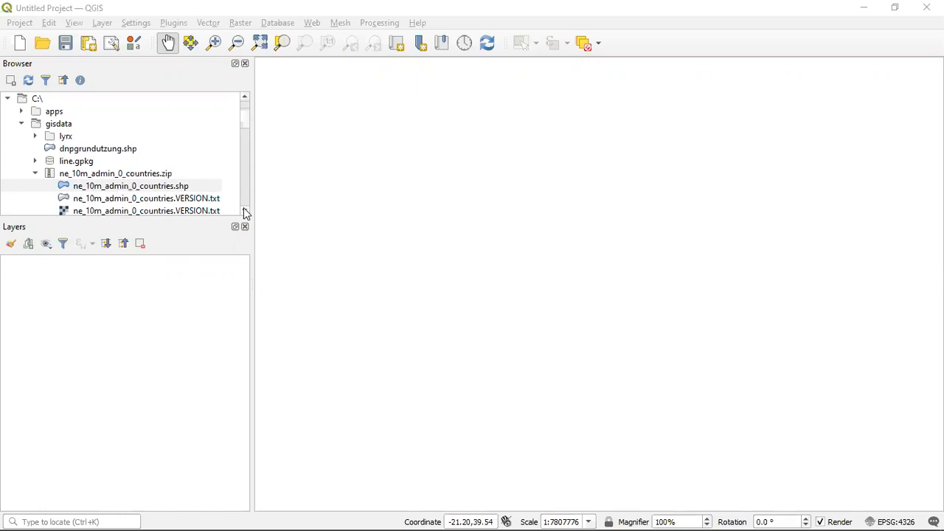
Add the ne_10m_admin_0_countries.shp and ne_10m_populated_places.shp layers from the gisdata folder to the project
double_click(149, 188)
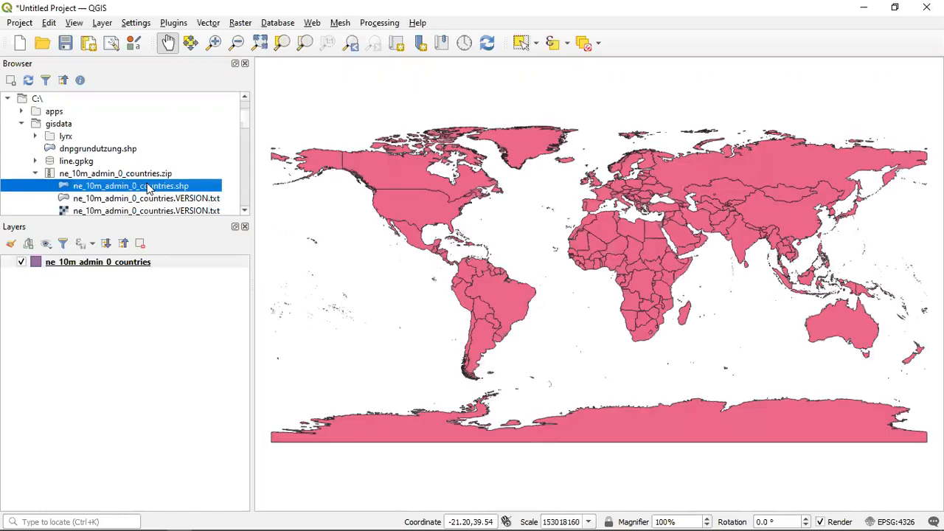
click(246, 211)
click(246, 212)
click(246, 212)
click(246, 212)
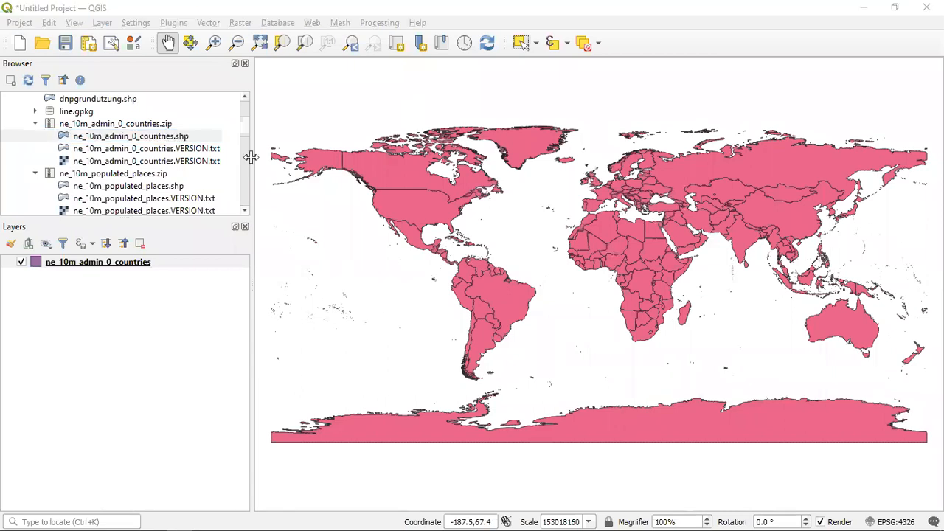
double_click(149, 188)
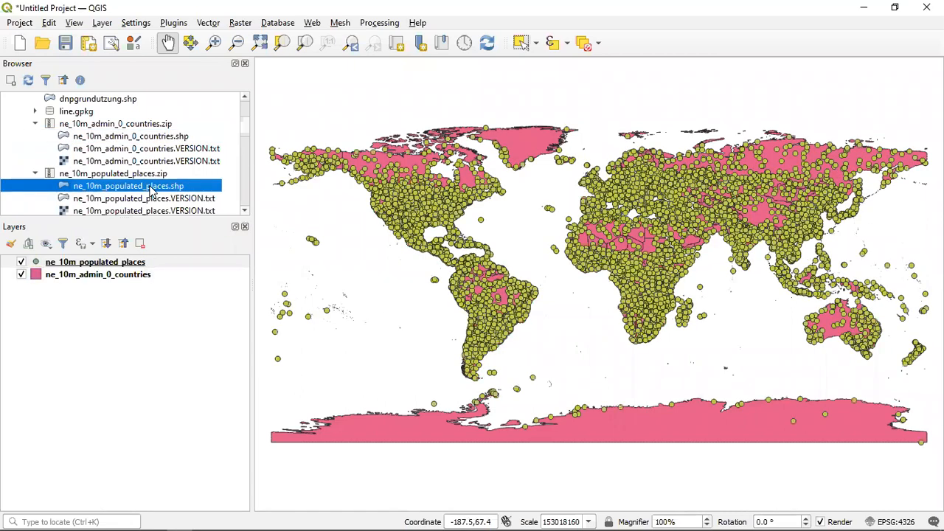
Change the simple fill color of the ne_10m_admin_0_countries layer to light lavender, #cfc9e1
click(71, 276)
double_click(71, 275)
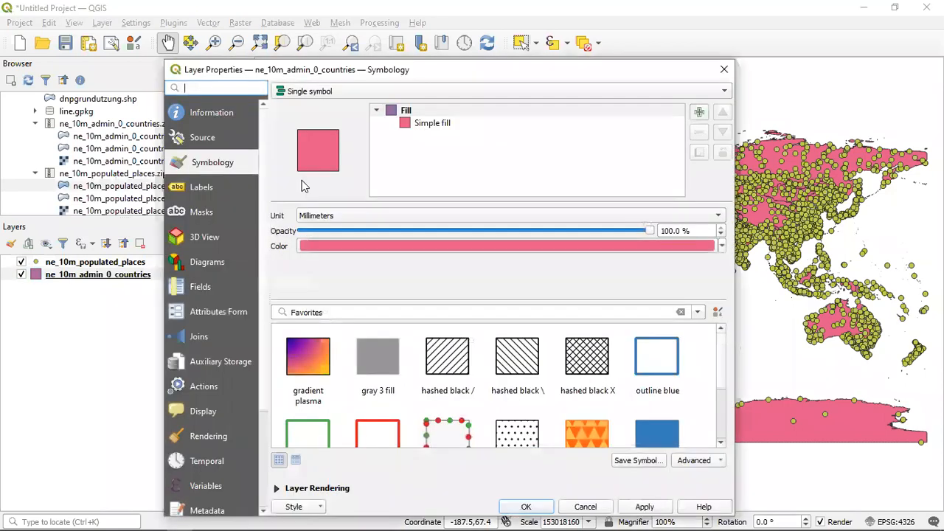
click(432, 124)
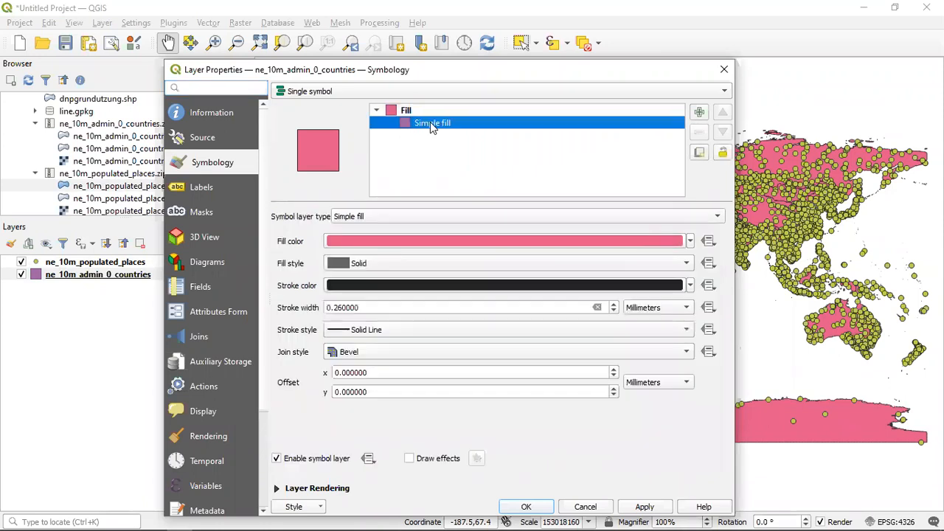
click(438, 246)
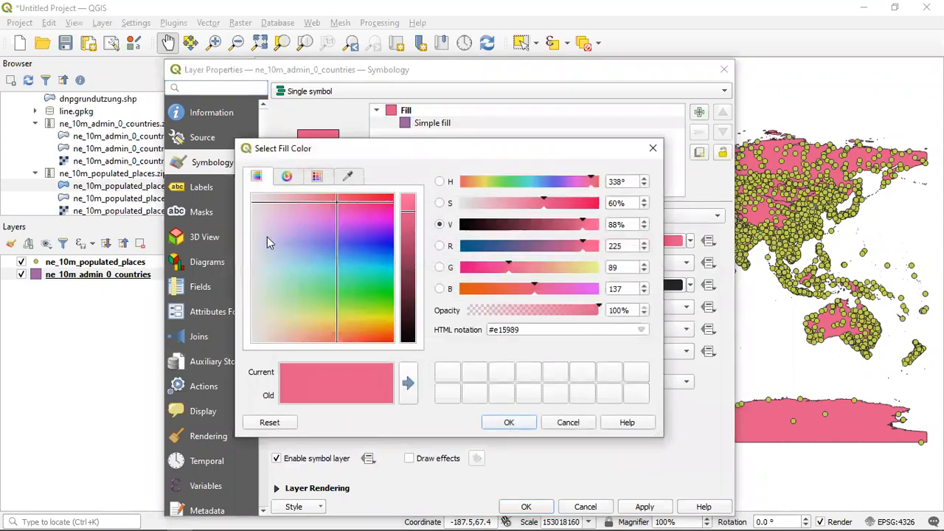
click(267, 237)
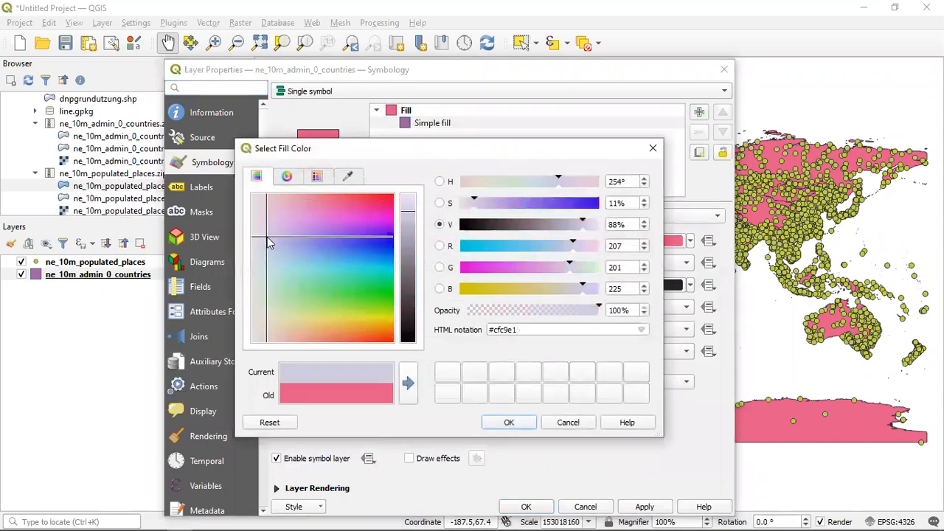
click(509, 422)
click(642, 509)
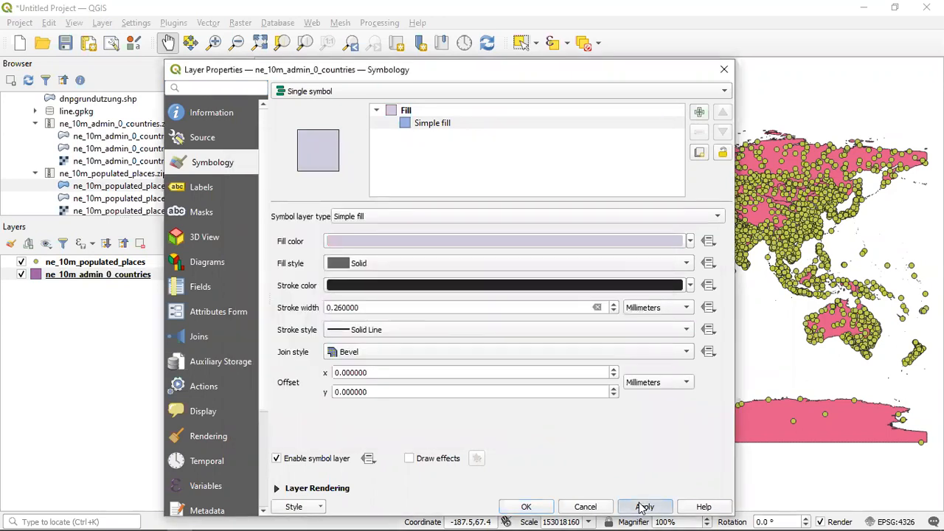
click(525, 507)
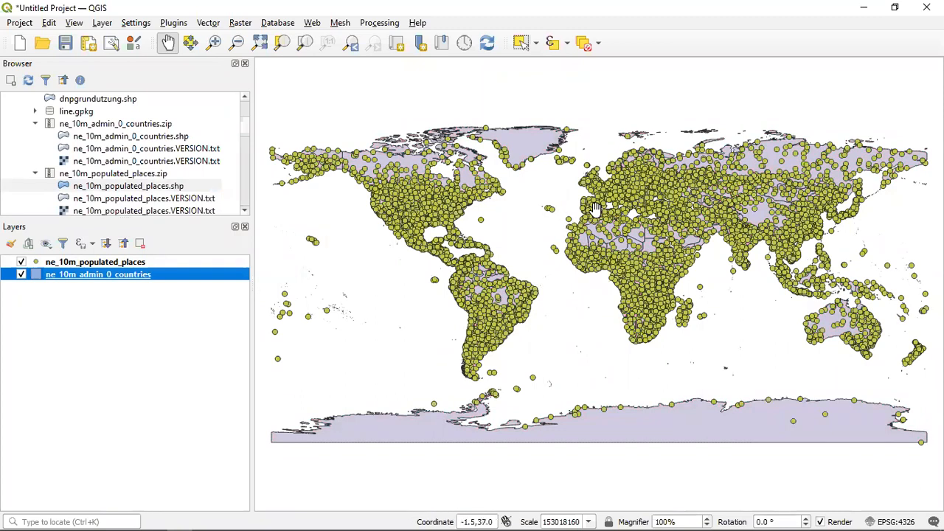
Frame the map view on the Iberian Peninsula
scroll(594, 209, up, 3)
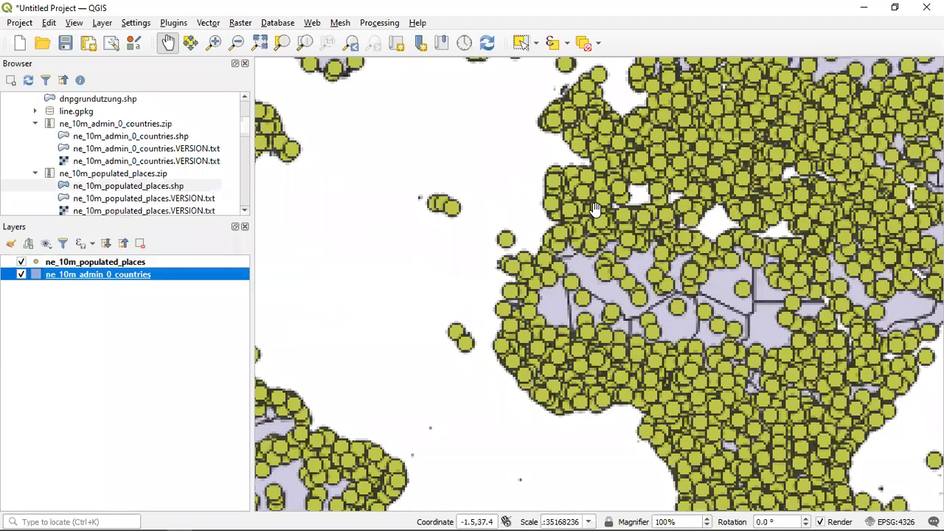
scroll(594, 208, up, 1)
scroll(572, 177, up, 1)
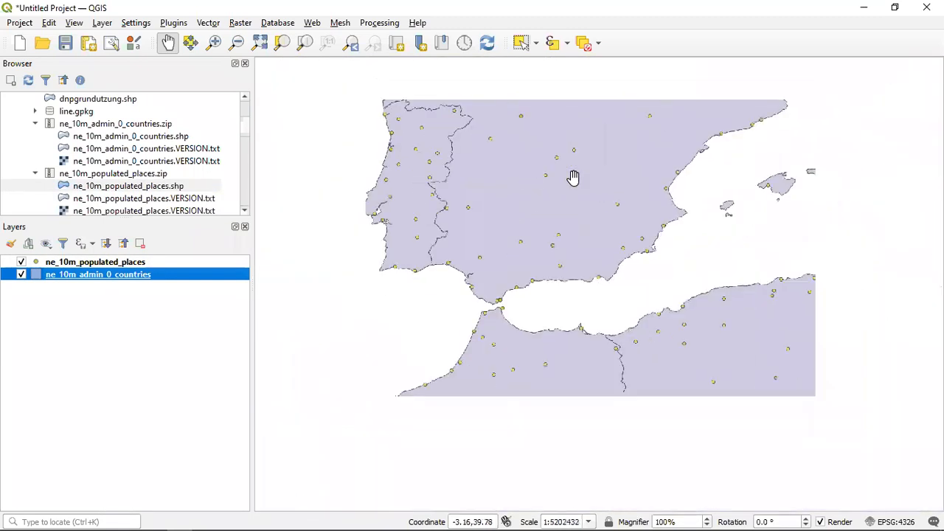
drag(574, 172, 590, 248)
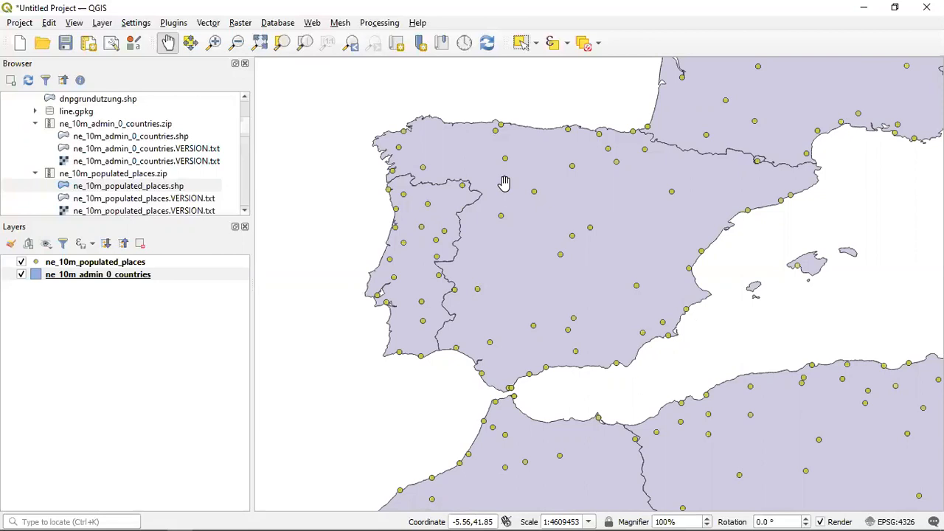
Save the project to the Desktop as test.qgz, replacing the existing file
click(10, 25)
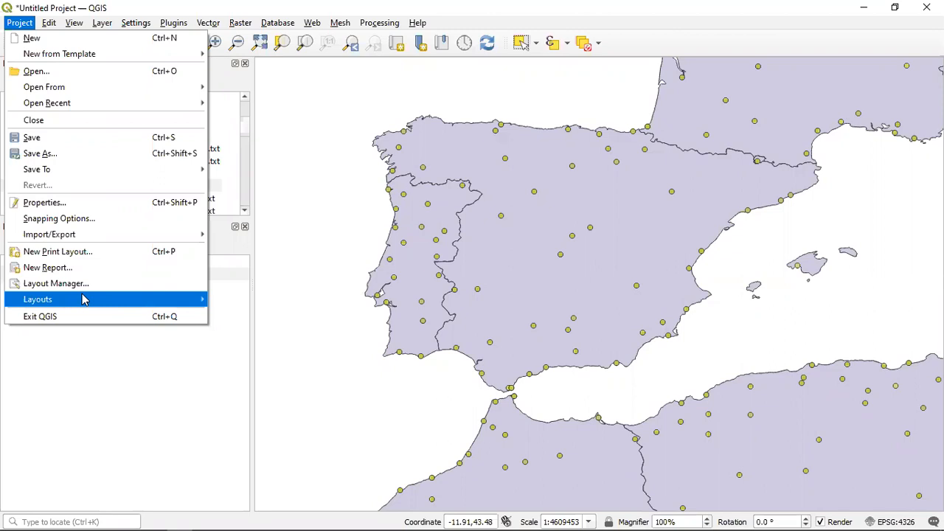
click(34, 139)
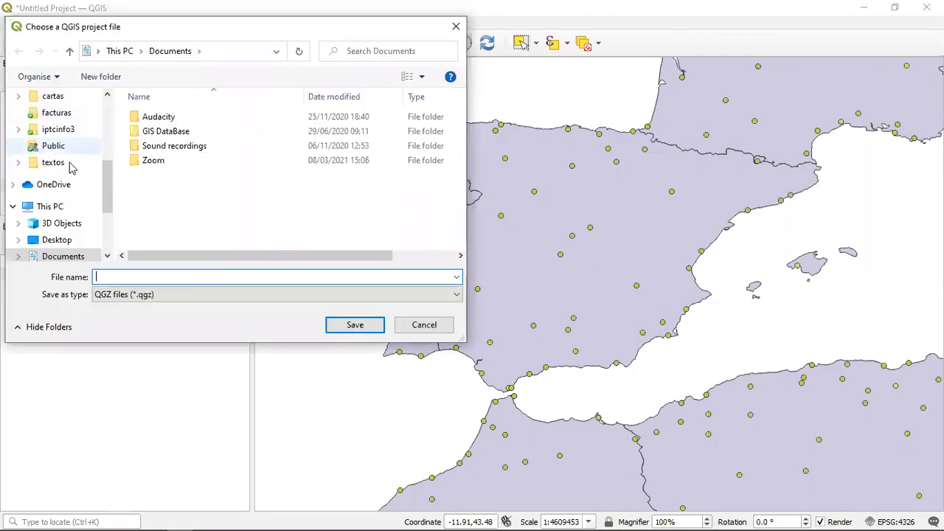
click(58, 244)
click(413, 141)
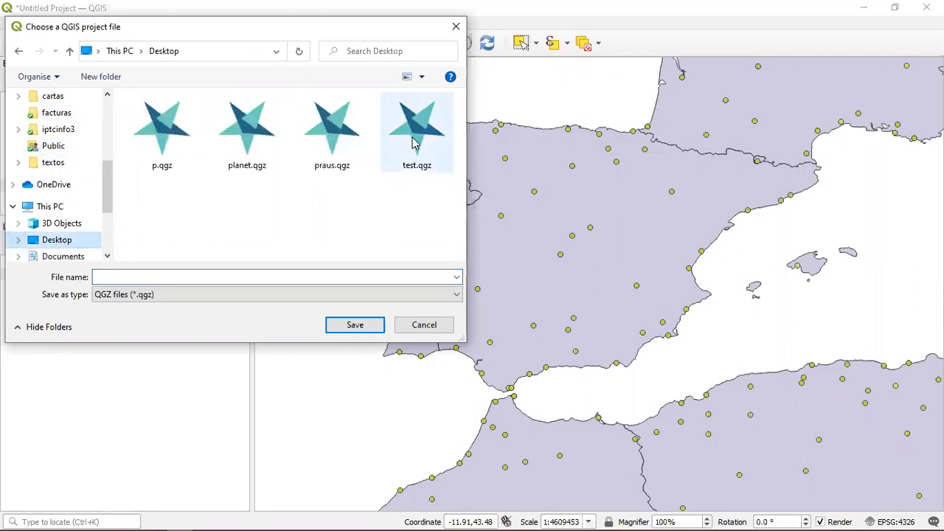
click(351, 328)
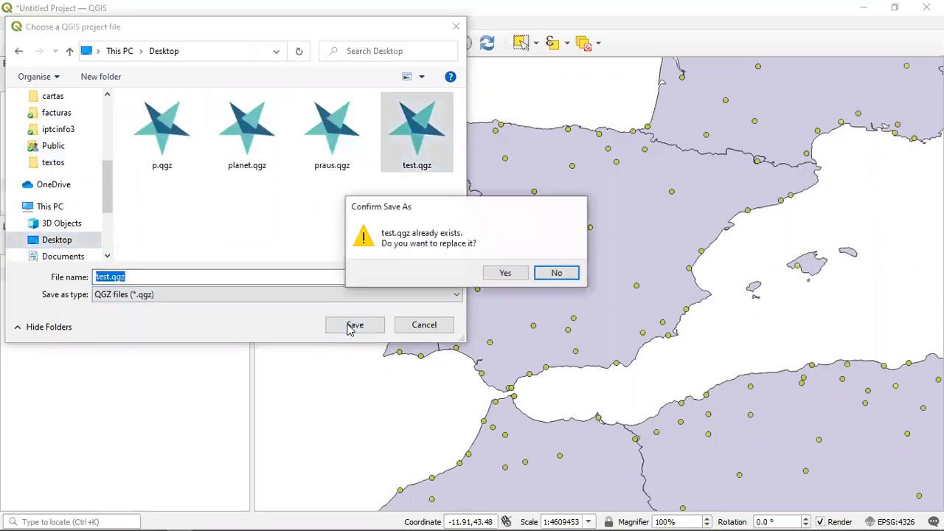
click(505, 273)
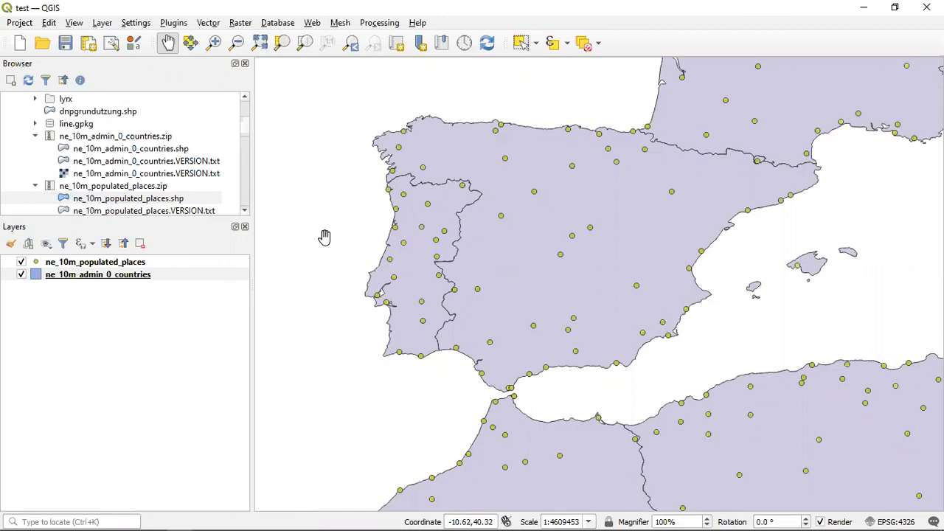
Create an empty print layout titled "test" through the Layout Manager
click(20, 23)
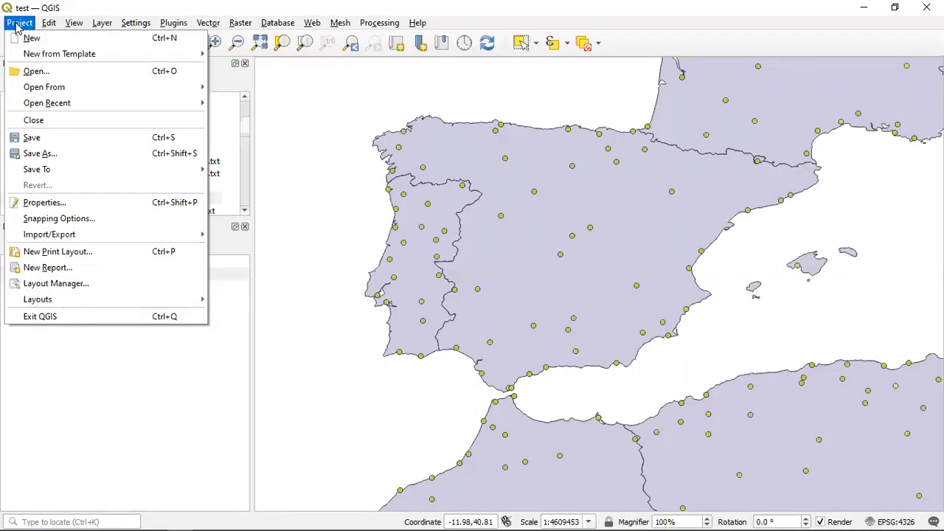
click(58, 288)
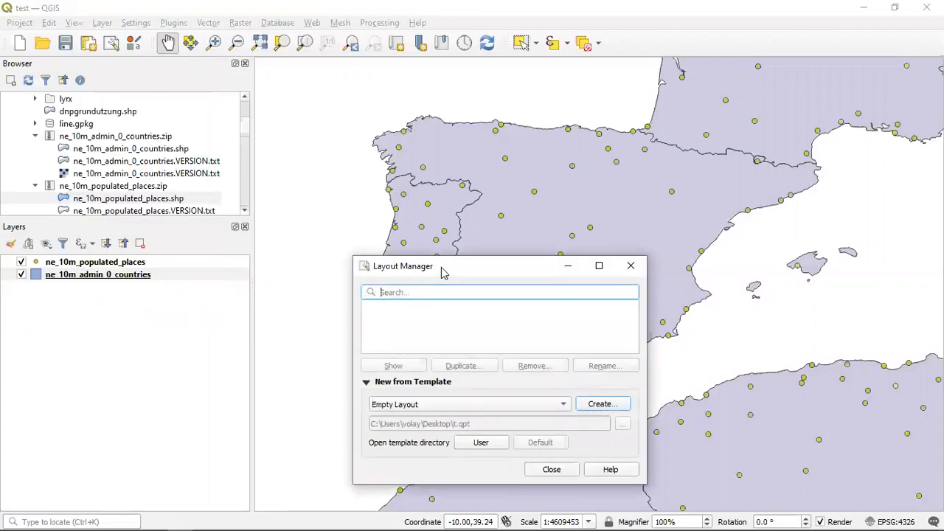
drag(442, 273, 435, 191)
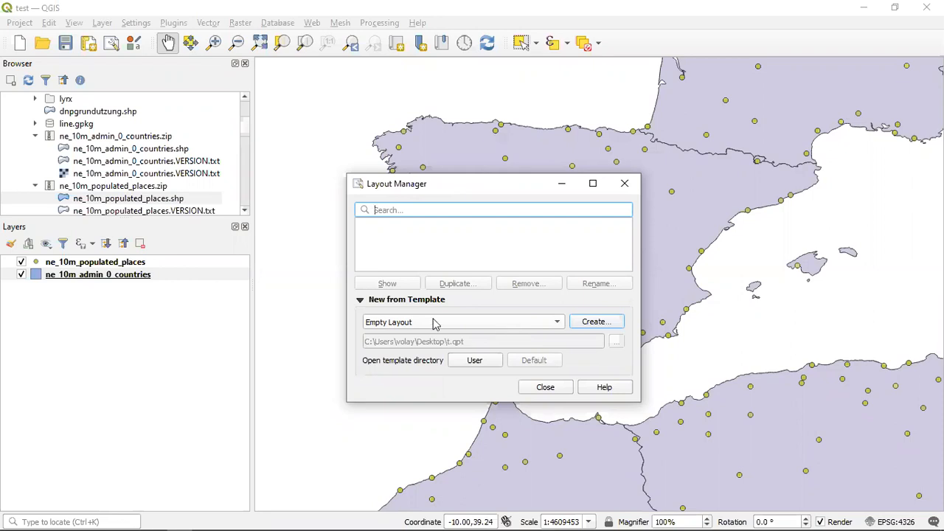
click(596, 323)
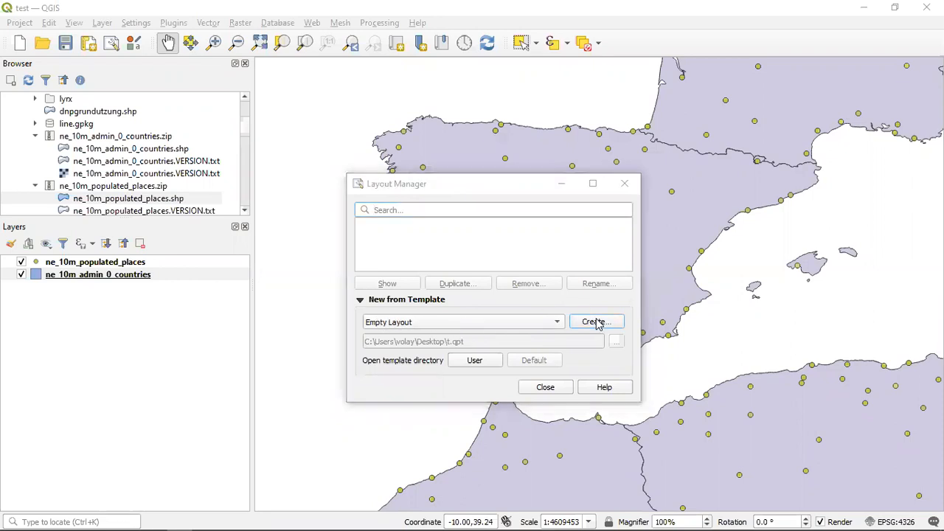
text(test)
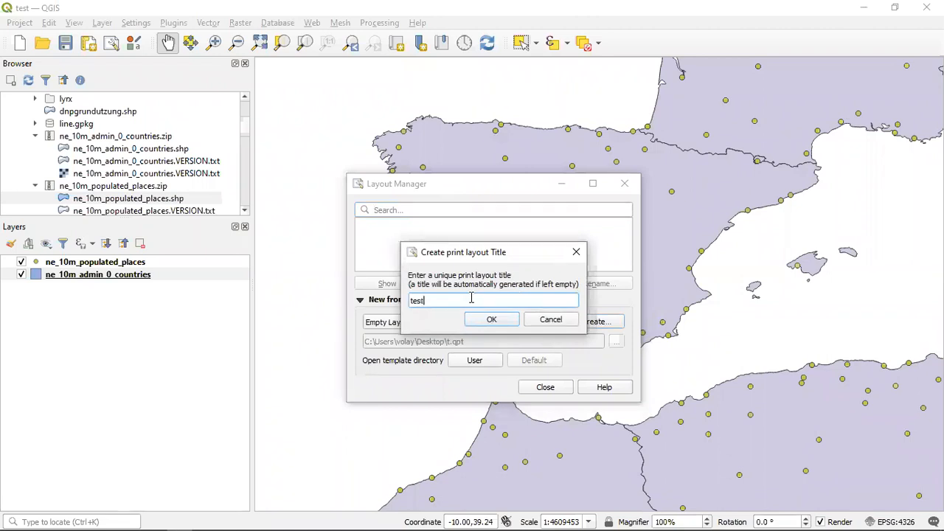
click(505, 322)
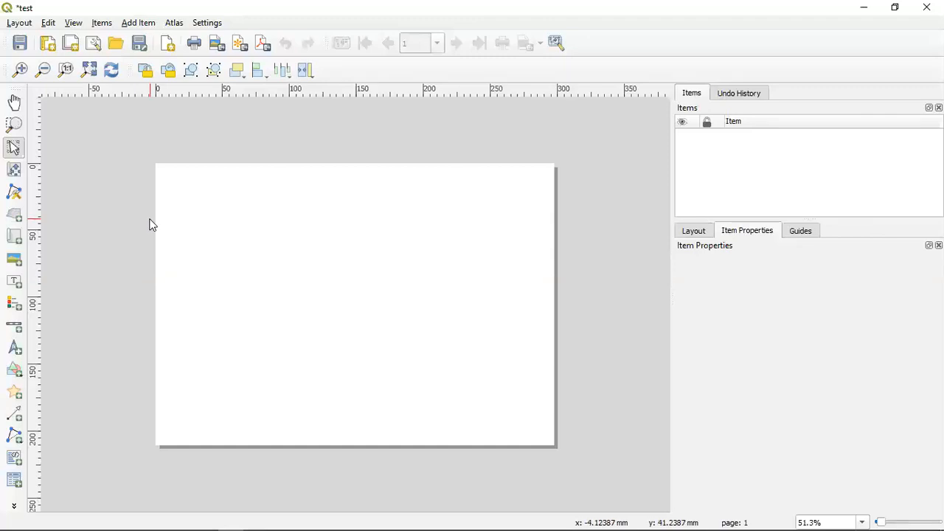
Add a label about 268 mm wide and 16.5 mm high along the page's upper edge and rename the item "title"
click(15, 282)
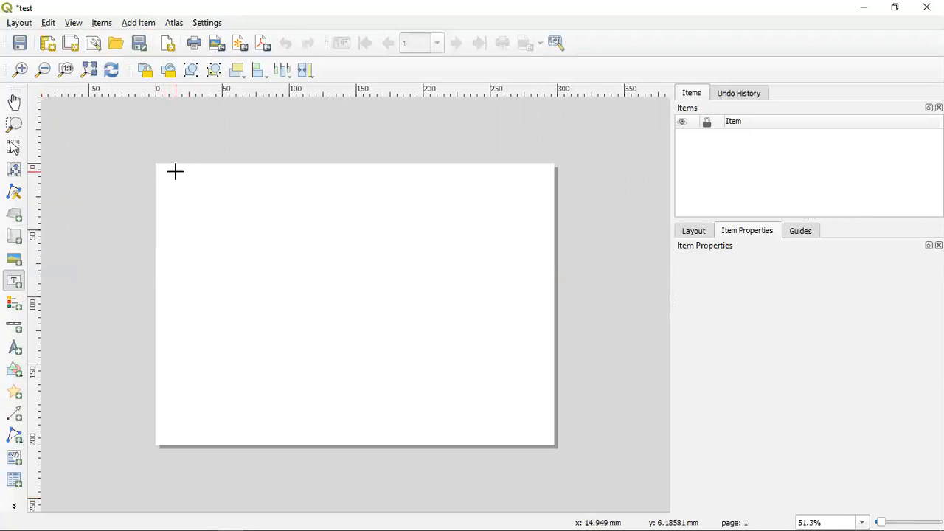
drag(174, 172, 536, 194)
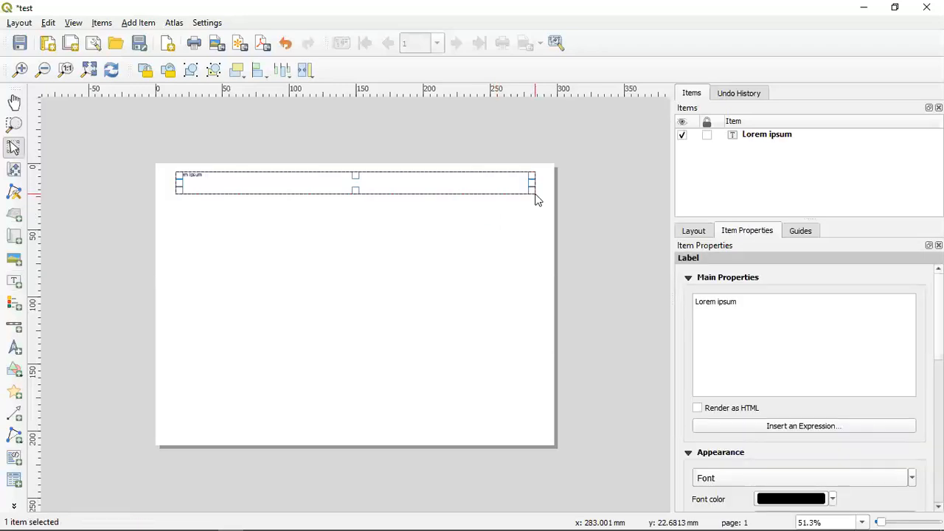
click(14, 281)
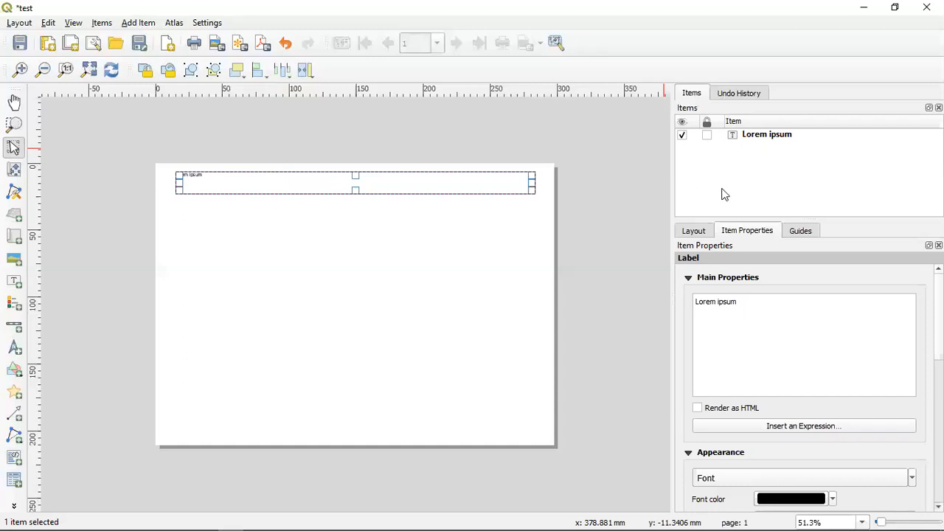
double_click(770, 136)
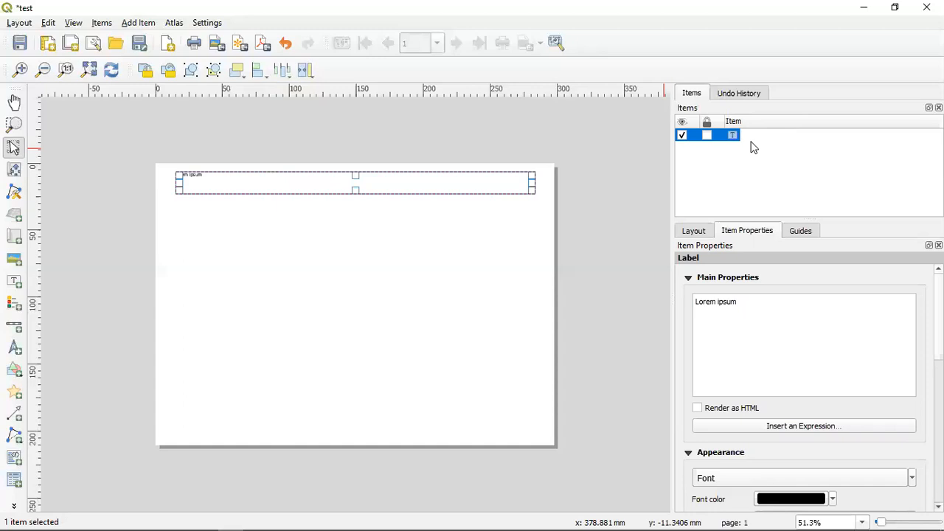
text(title)
key(Return)
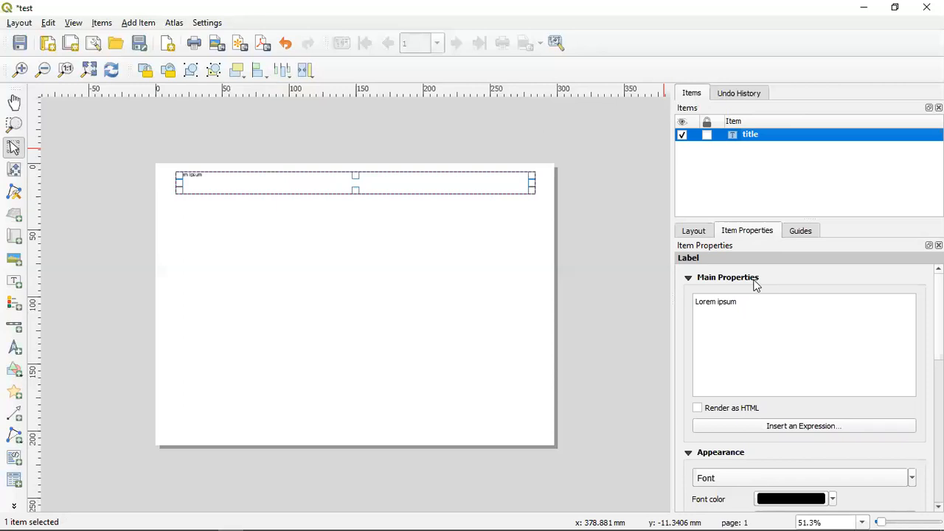
Replace the title label's placeholder text with "A Test Layout"
click(693, 233)
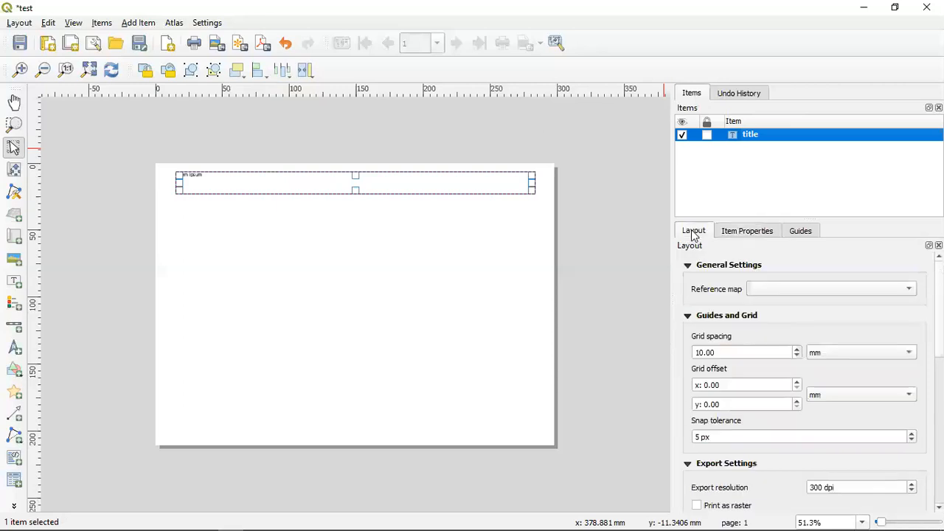
click(746, 232)
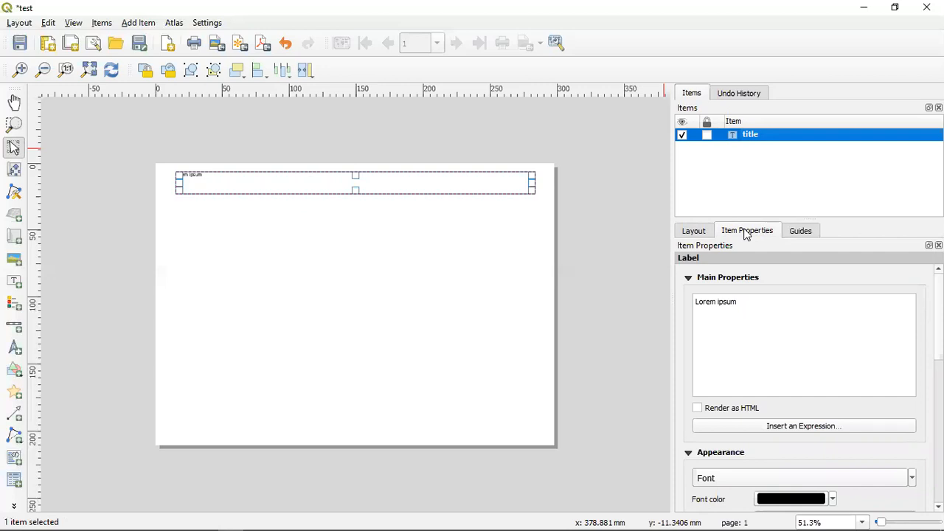
click(753, 302)
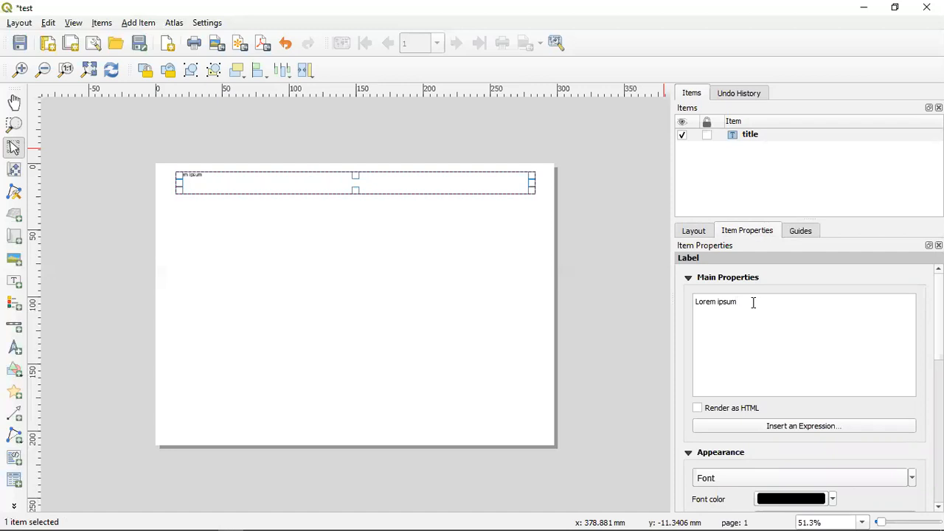
key(BackSpace)
key(BackSpace)
key(BackSpace)
key(BackSpace)
key(BackSpace)
key(BackSpace)
key(BackSpace)
key(BackSpace)
key(BackSpace)
key(BackSpace)
key(BackSpace)
text(A Test Layout)
Center the title label's text horizontally and set its font size to 40 pt
scroll(803, 432, down, 2)
click(732, 375)
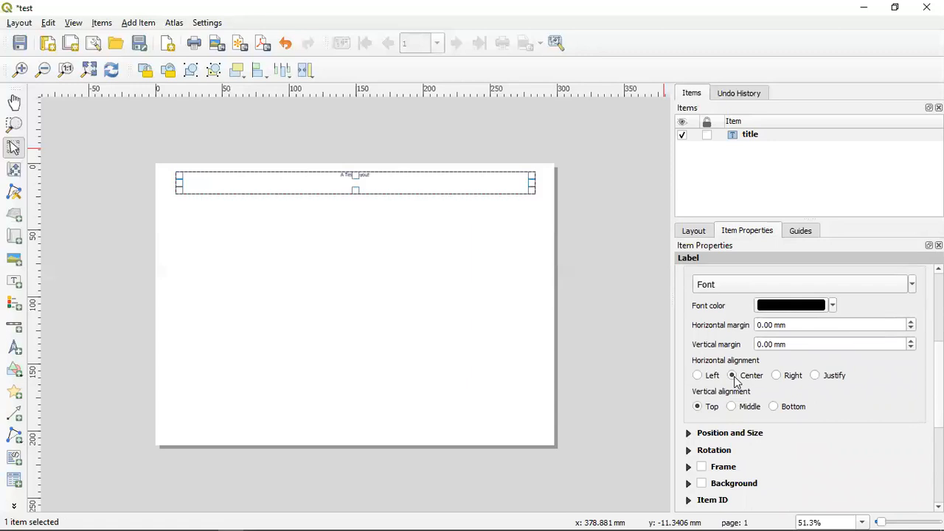
click(833, 305)
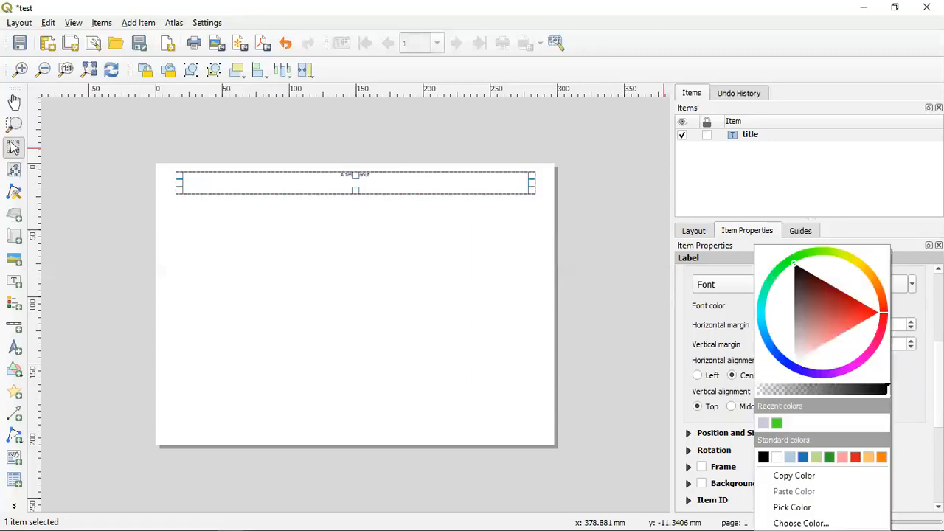
click(912, 285)
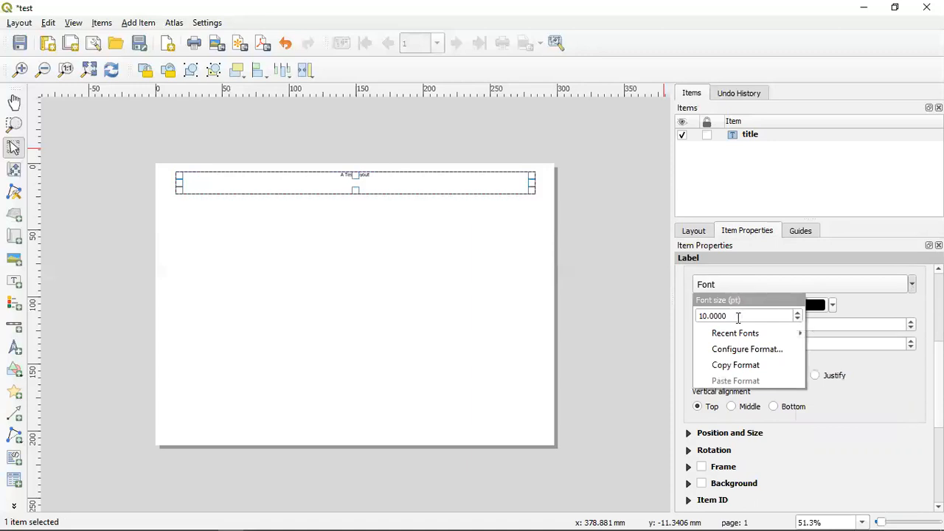
click(701, 316)
key(BackSpace)
text(4)
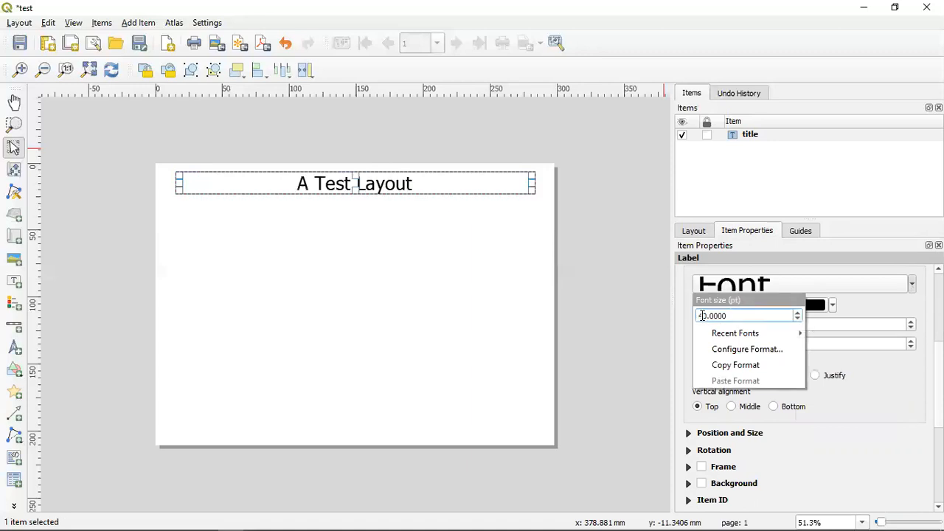
Move the title label slightly up and left on the page
click(878, 310)
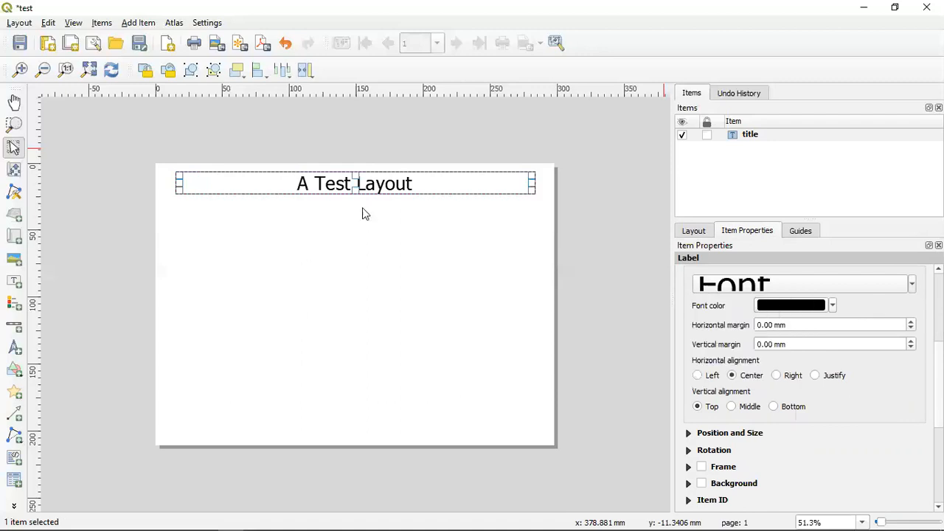
click(18, 284)
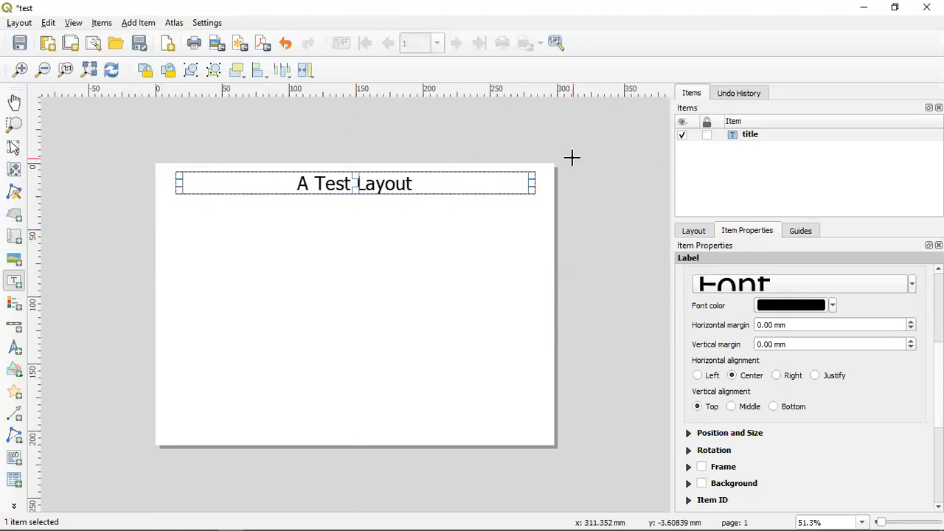
click(14, 150)
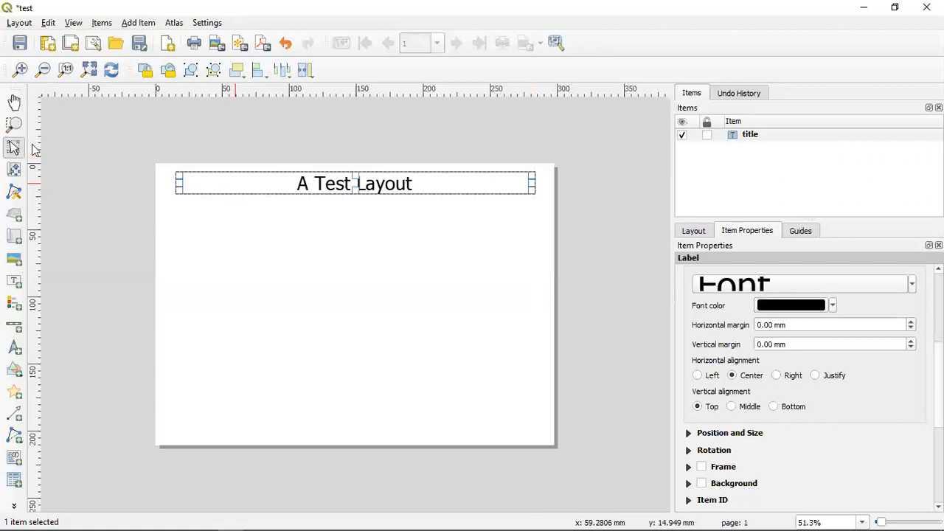
mouse_move(249, 189)
mouse_down()
mouse_move(249, 198)
mouse_move(248, 185)
mouse_move(233, 184)
mouse_move(243, 179)
mouse_move(218, 182)
mouse_move(241, 182)
mouse_up()
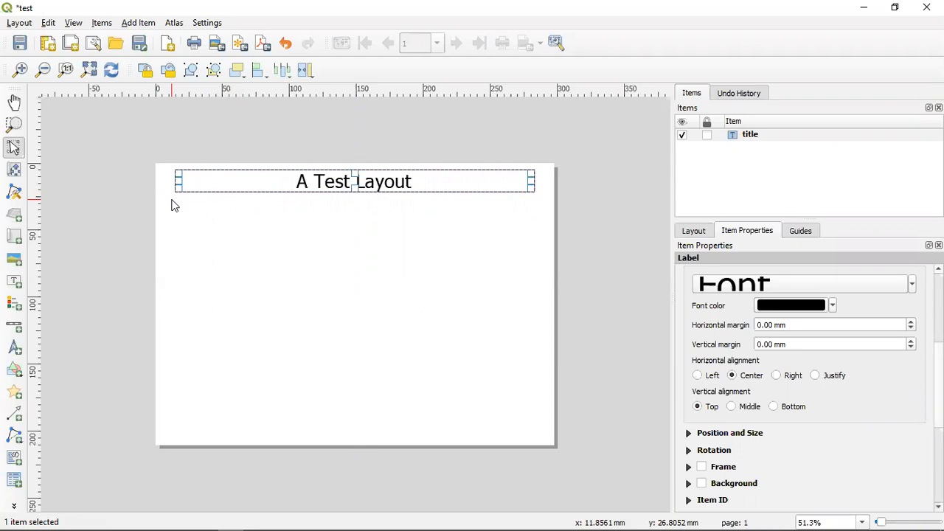
Try a frame around the title label and switch it off again
scroll(812, 429, down, 2)
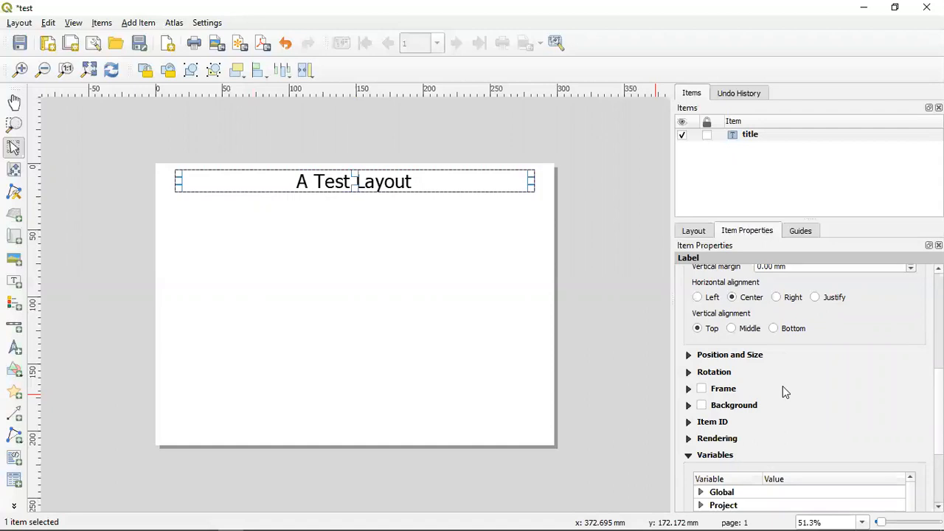
click(701, 389)
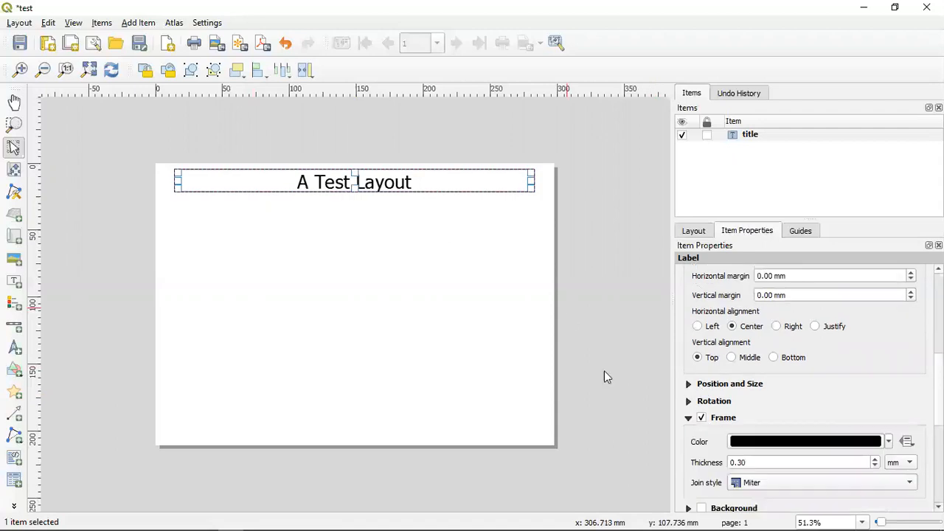
click(701, 418)
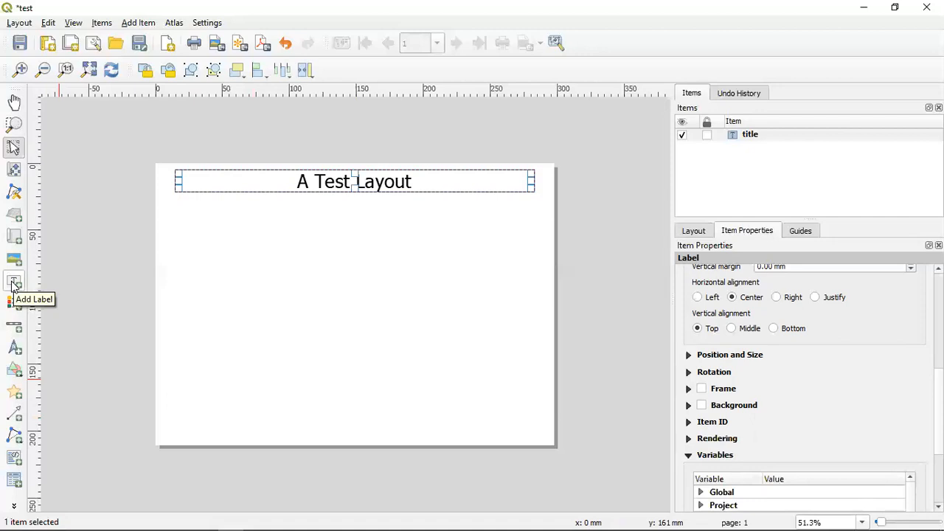
Add a map about 268 mm wide and 162 mm high below the title, aligned with the label's side edges
click(14, 241)
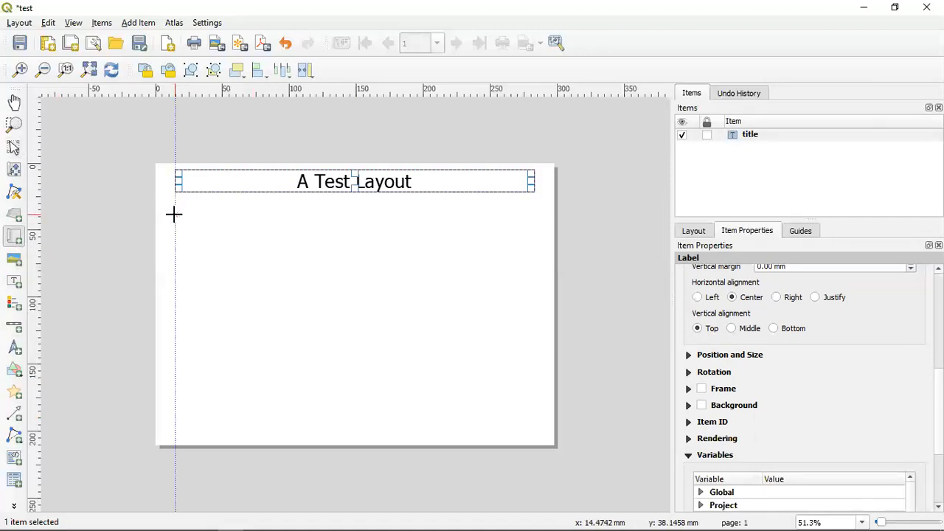
drag(174, 208, 534, 426)
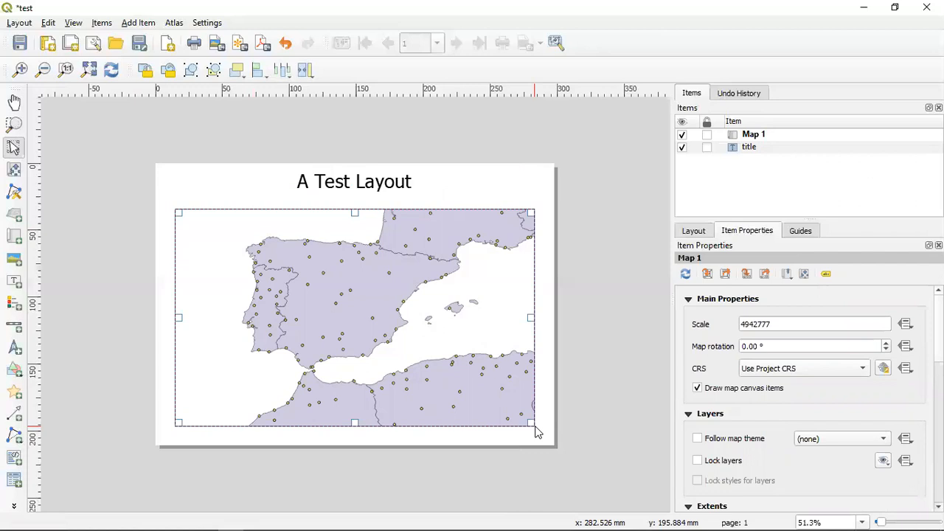
Switch to the main QGIS window, close the Layout Manager, and pan the canvas southeast to the Algerian and Tunisian coast
key(alt+Tab)
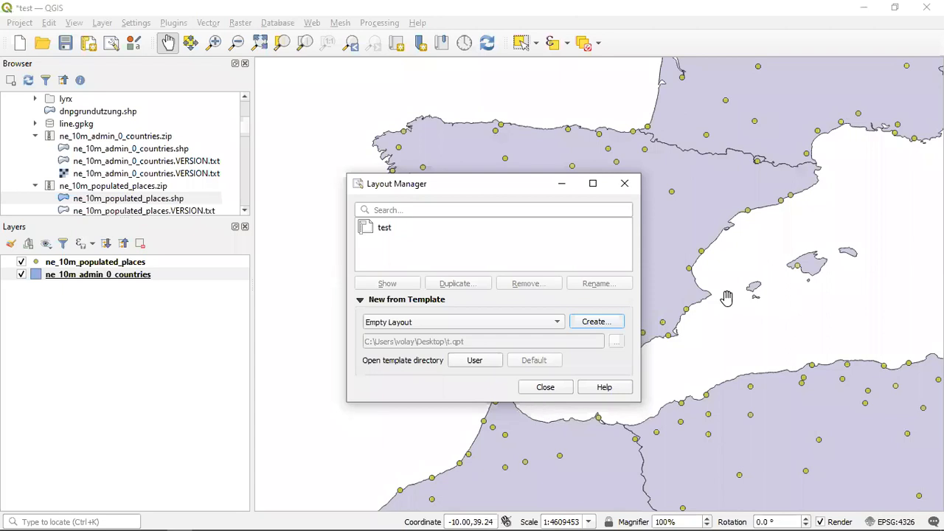
click(624, 185)
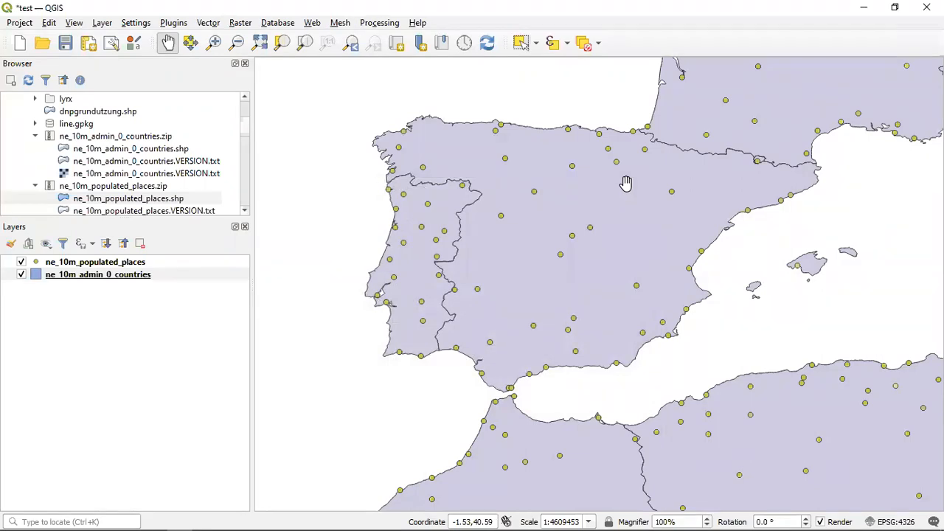
drag(628, 257, 348, 132)
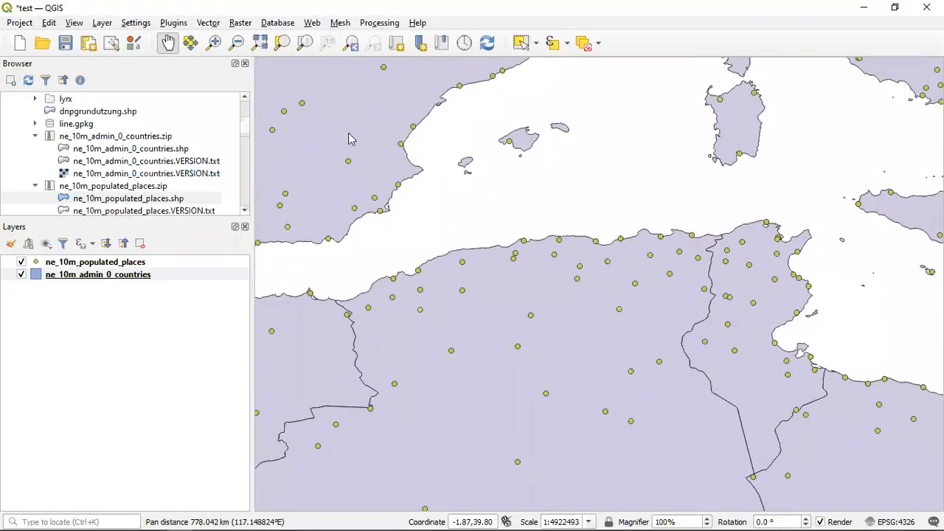
Switch back to the layout, refresh the map item, and set its extent to match the main canvas
key(alt+Tab)
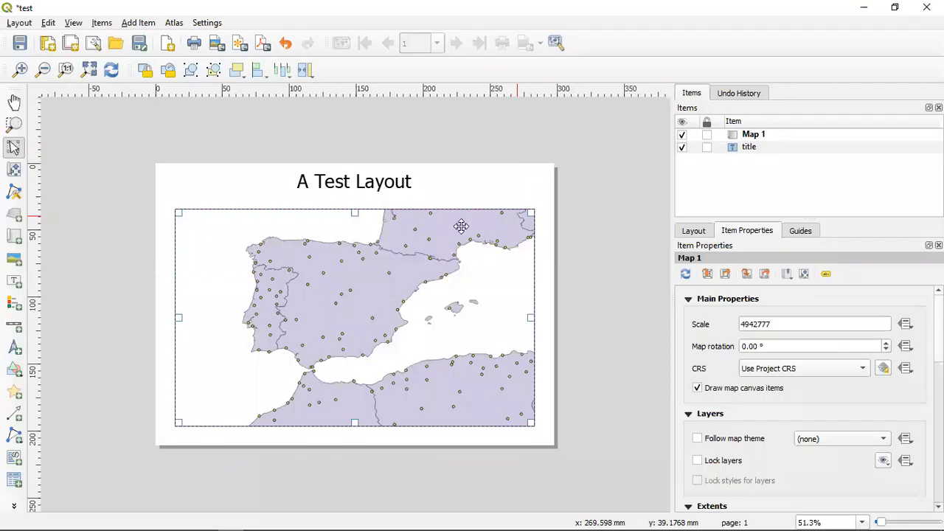
click(686, 274)
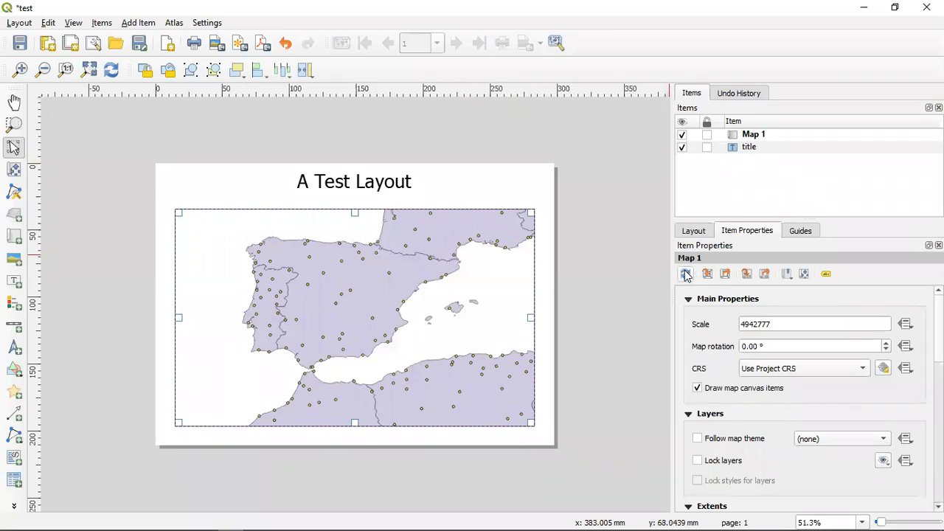
click(686, 274)
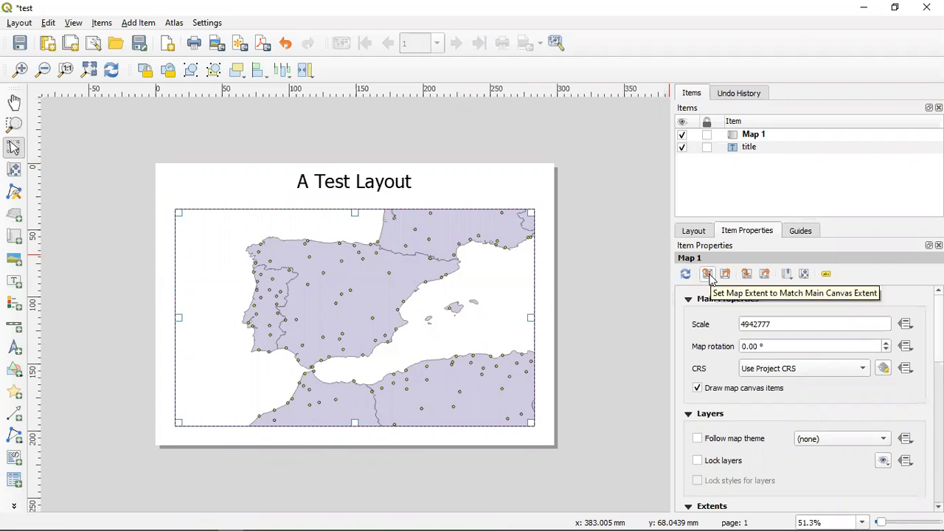
click(708, 275)
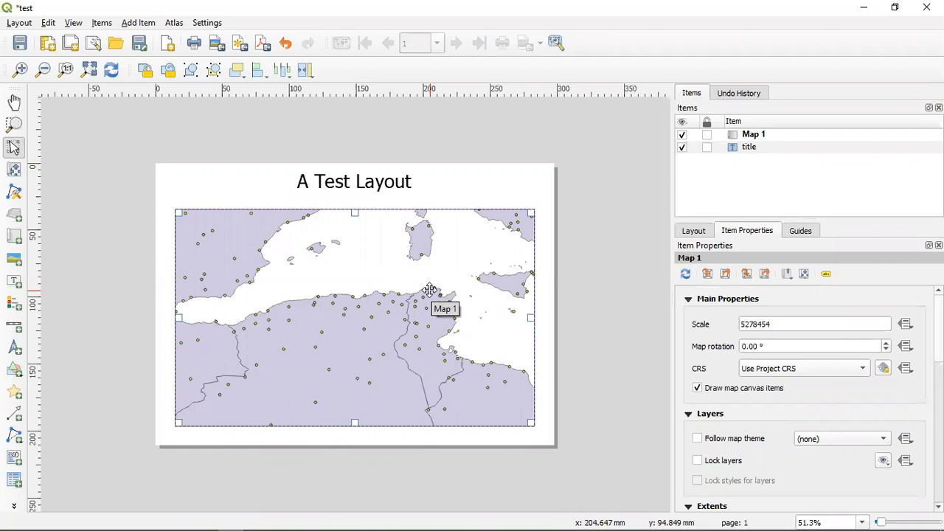
Zoom the main window's canvas out until Europe and Africa are in view, and return to the layout
key(alt+Tab)
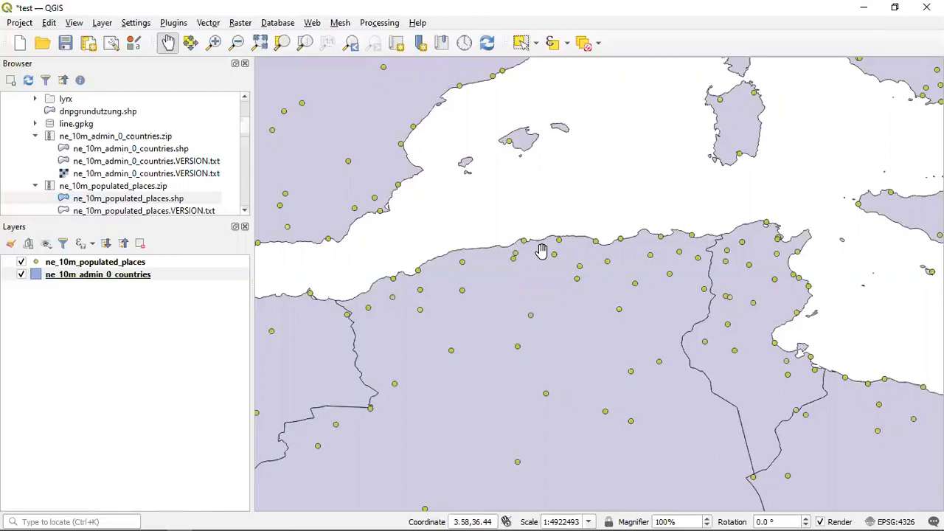
scroll(516, 202, up, 1)
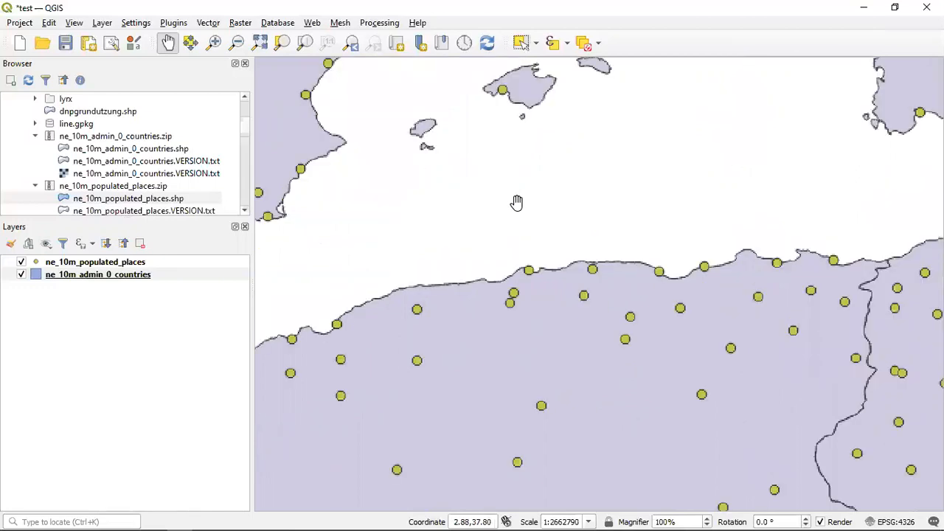
scroll(516, 202, down, 4)
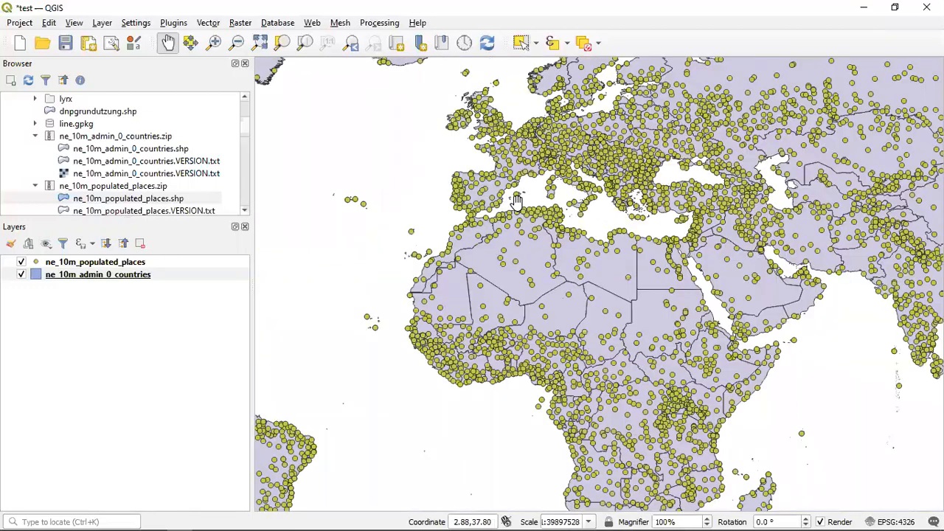
scroll(516, 202, up, 1)
scroll(516, 202, up, 1)
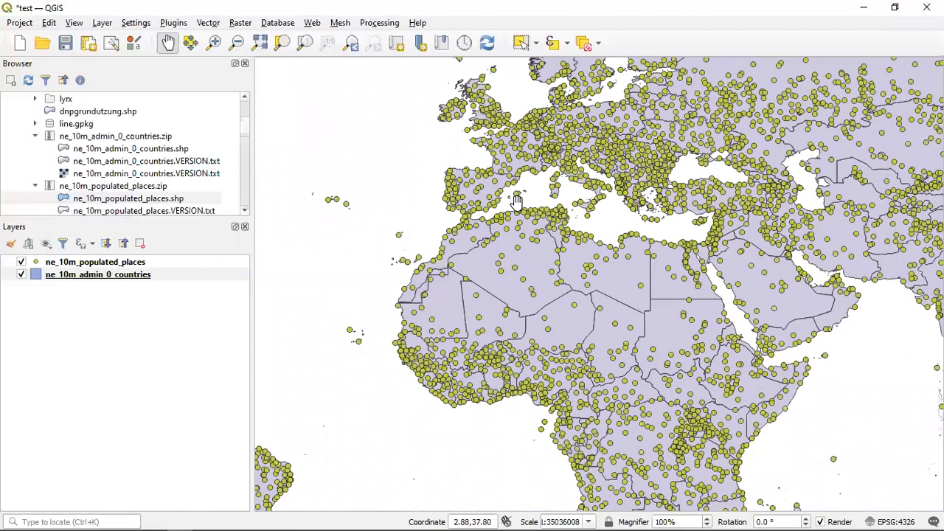
key(alt+Tab)
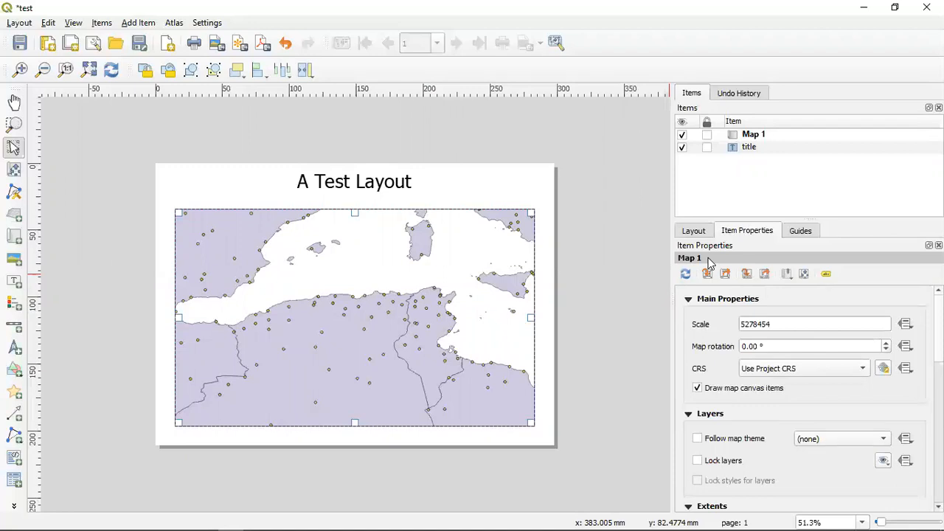
Shift the content inside the map frame right and slightly down with Move Item Content
click(803, 277)
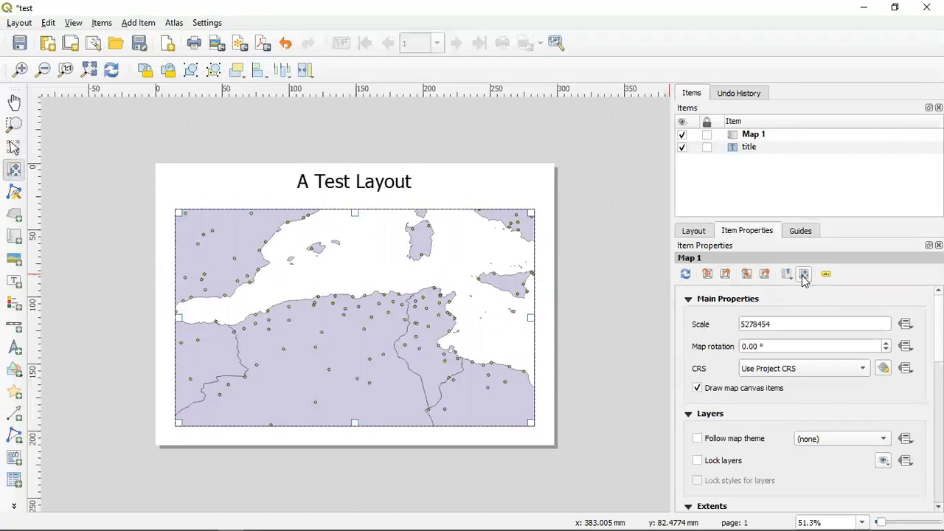
click(13, 148)
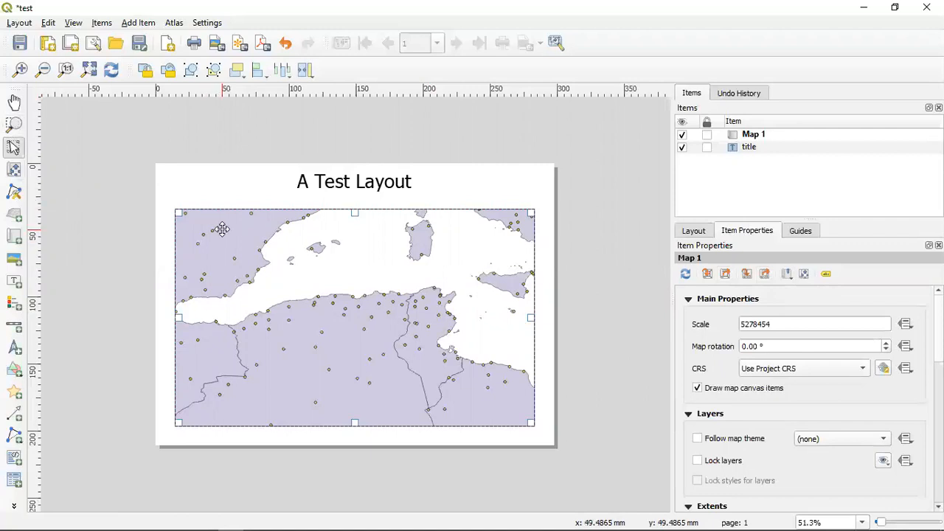
drag(222, 229, 222, 230)
click(14, 169)
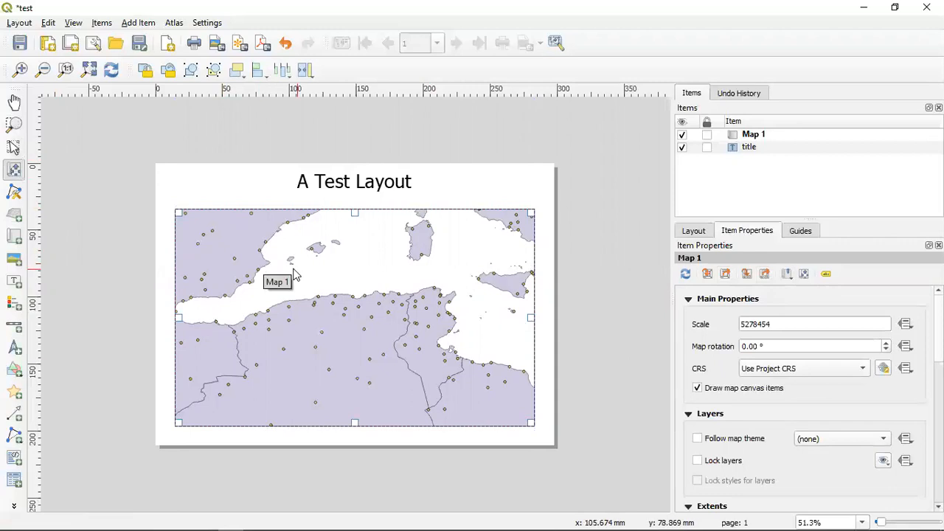
drag(304, 277, 371, 289)
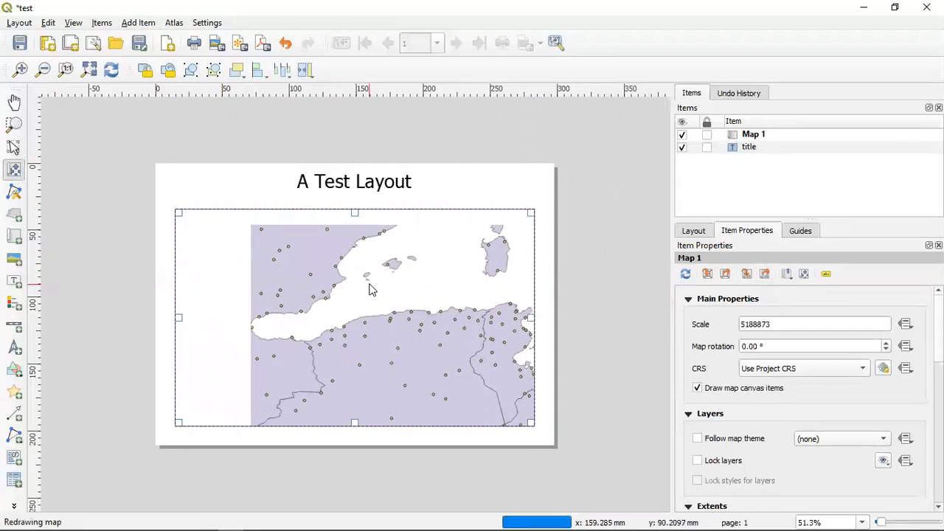
Zoom the map content in to a scale of about 2710000 and shift it slightly right, framing Spain's southeastern coast
click(309, 280)
scroll(308, 280, up, 3)
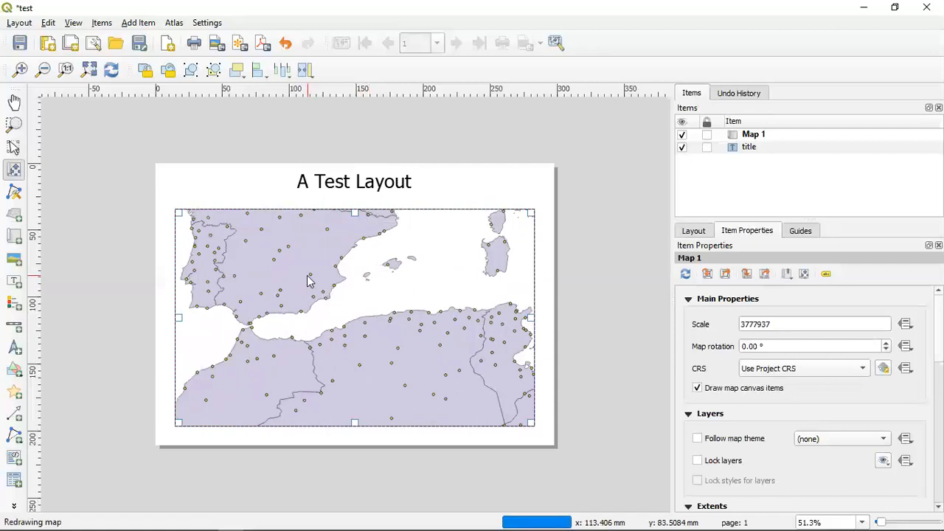
scroll(308, 279, down, 1)
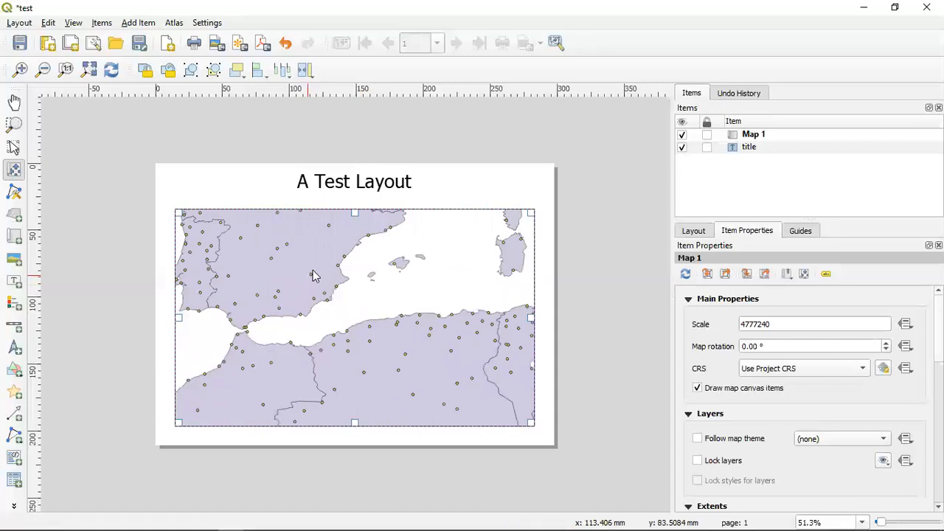
scroll(325, 268, up, 5)
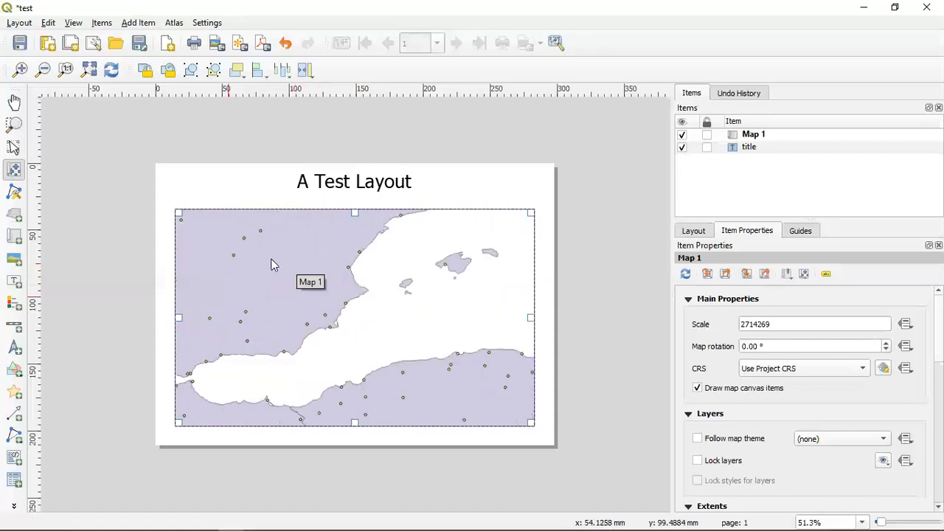
drag(305, 271, 332, 274)
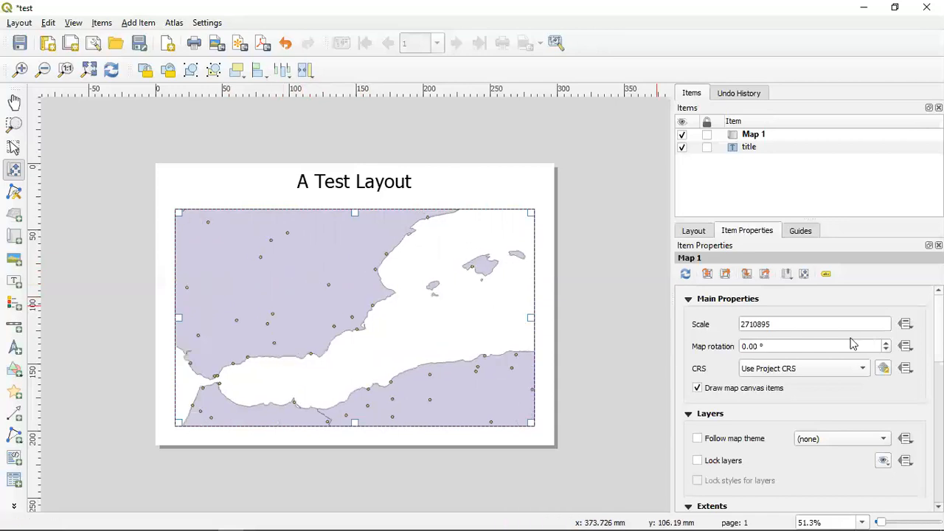
click(781, 326)
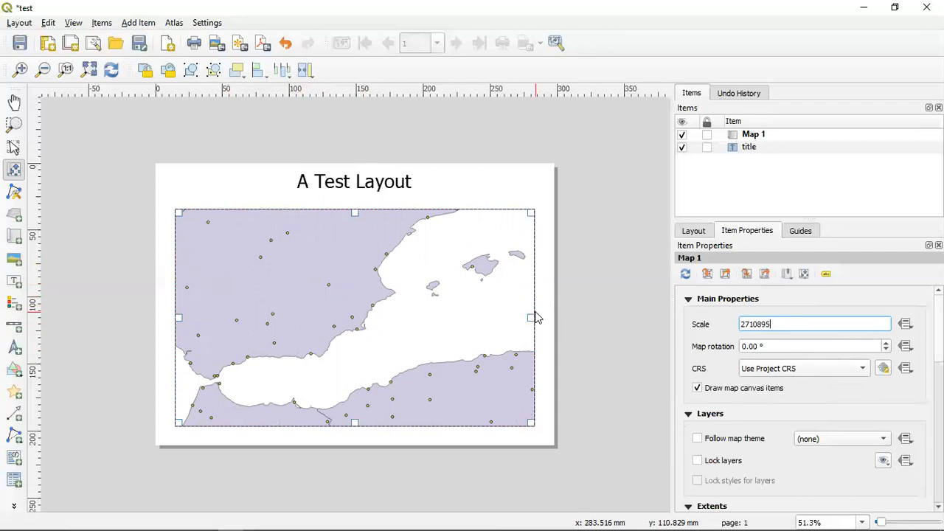
key(alt+Tab)
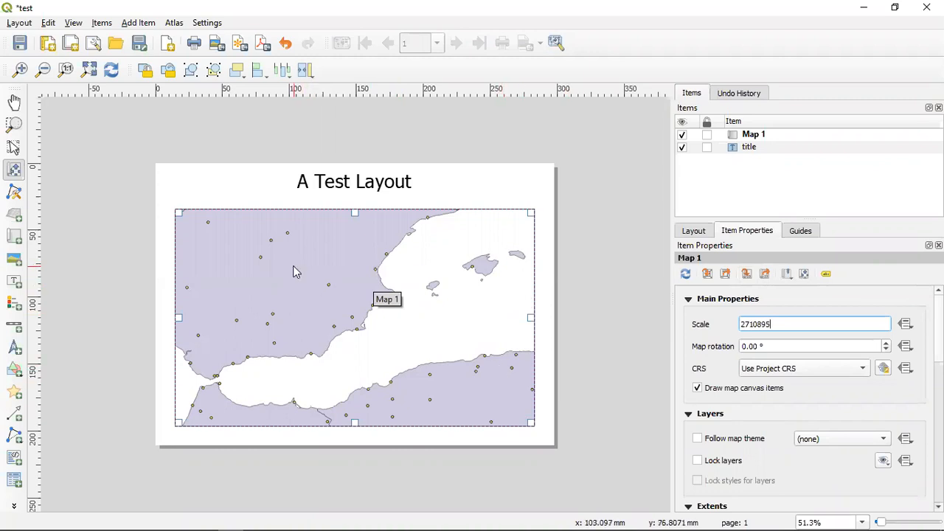
Reposition and zoom the map content so the Iberian Peninsula fills the frame at a scale of about 3440000
click(15, 171)
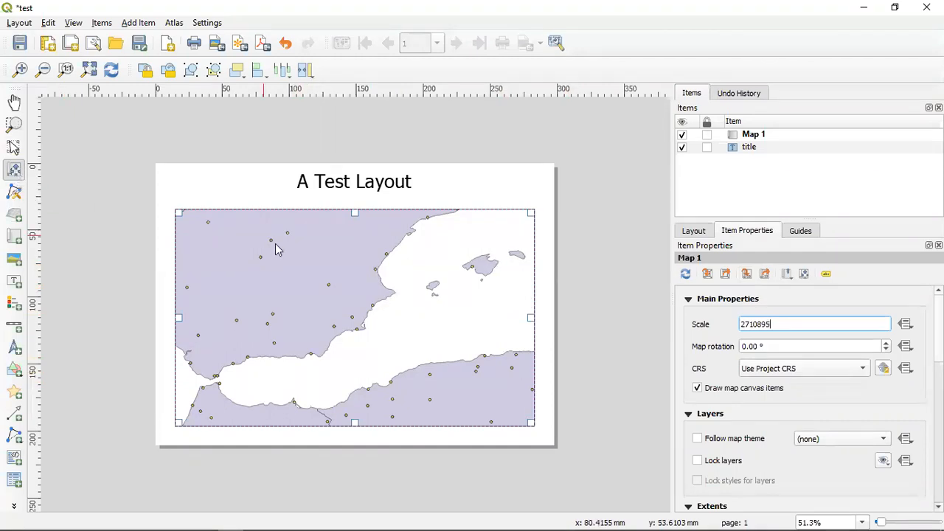
drag(285, 255, 358, 297)
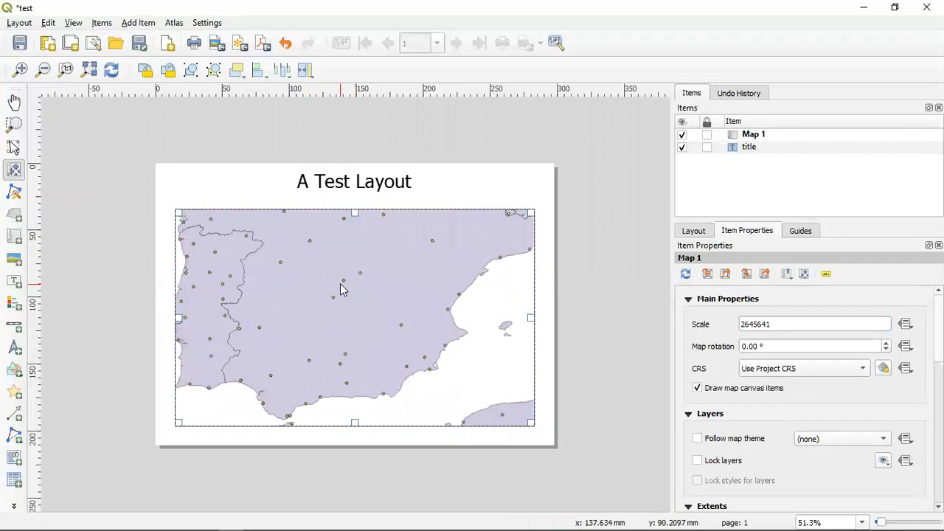
scroll(342, 287, up, 1)
scroll(341, 288, down, 3)
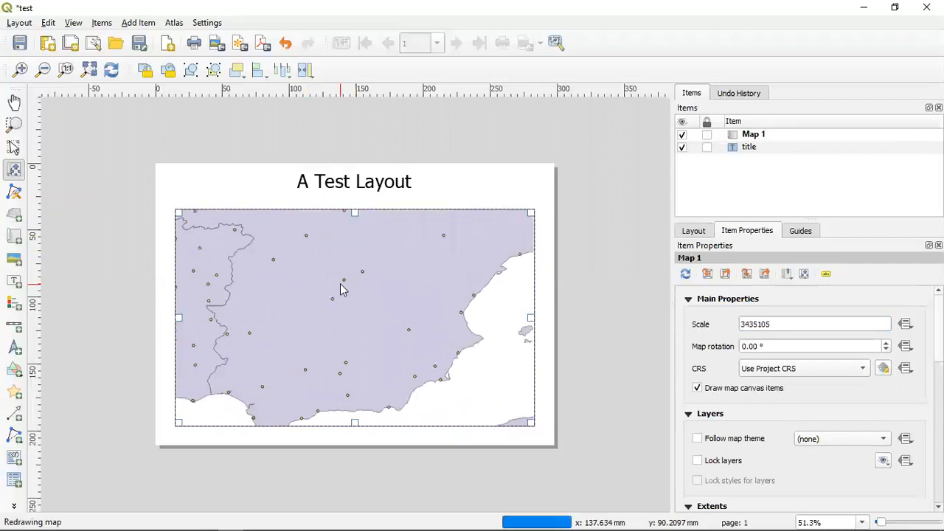
drag(347, 291, 350, 308)
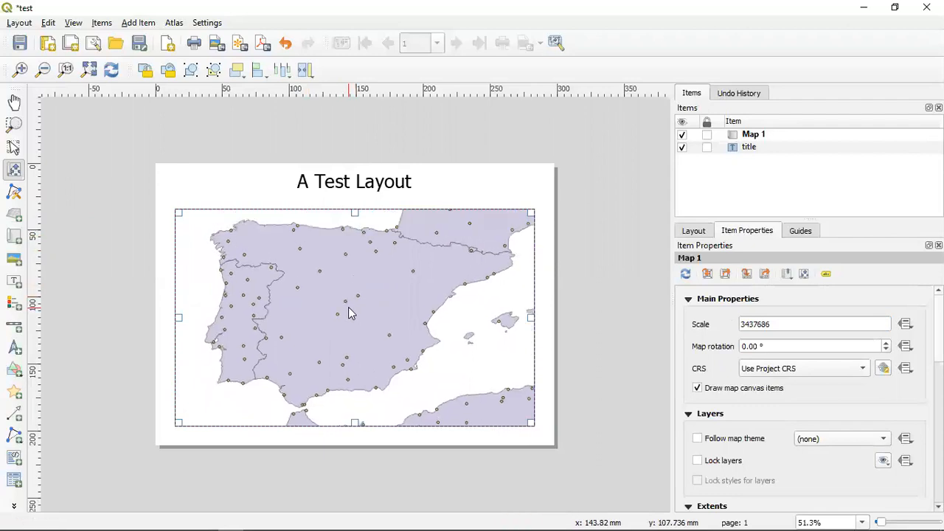
Shift the Iberia map content slightly left and up, and add a second, smaller map over the lower-right corner of the main map
drag(339, 313, 329, 305)
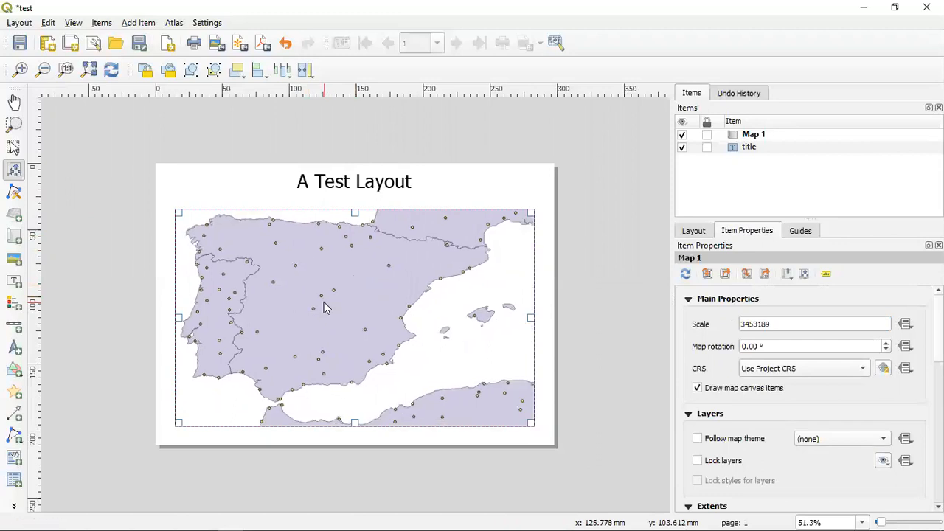
click(14, 236)
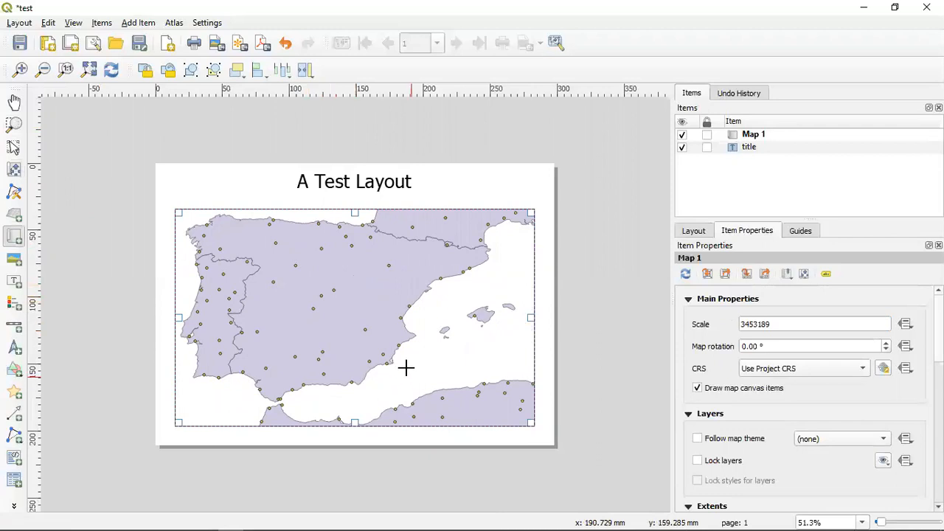
drag(405, 360, 534, 427)
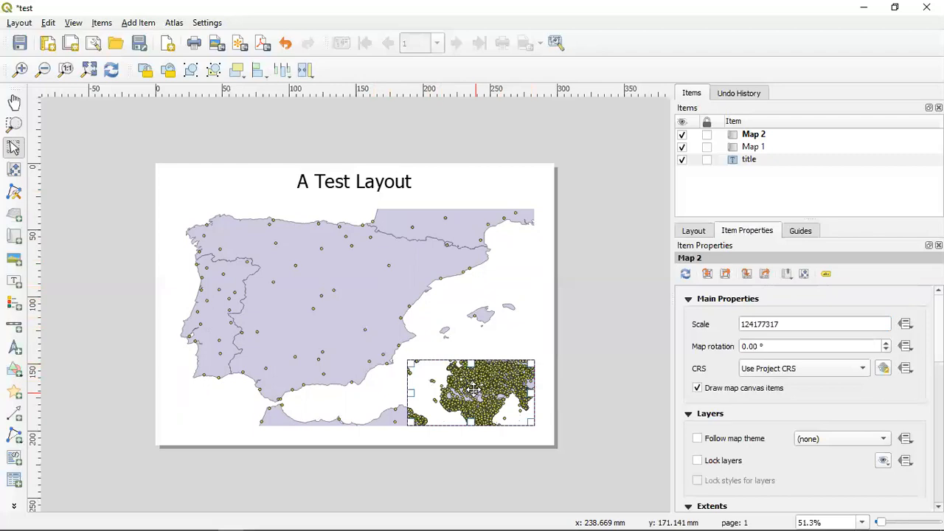
key(alt+Tab)
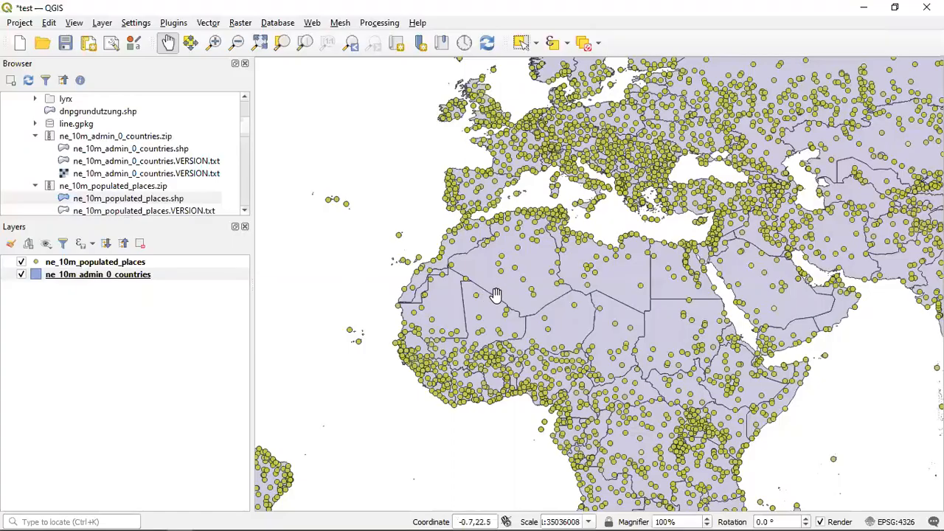
key(alt+Tab)
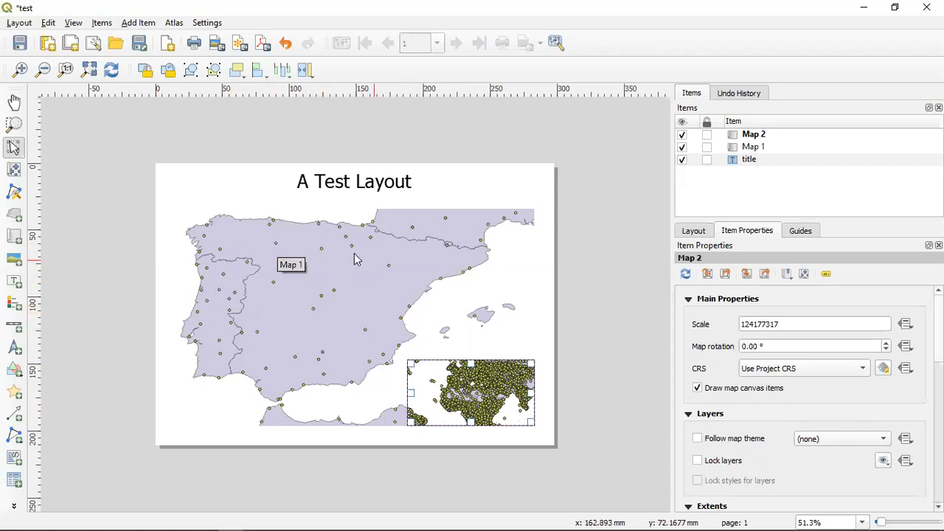
click(436, 244)
click(470, 387)
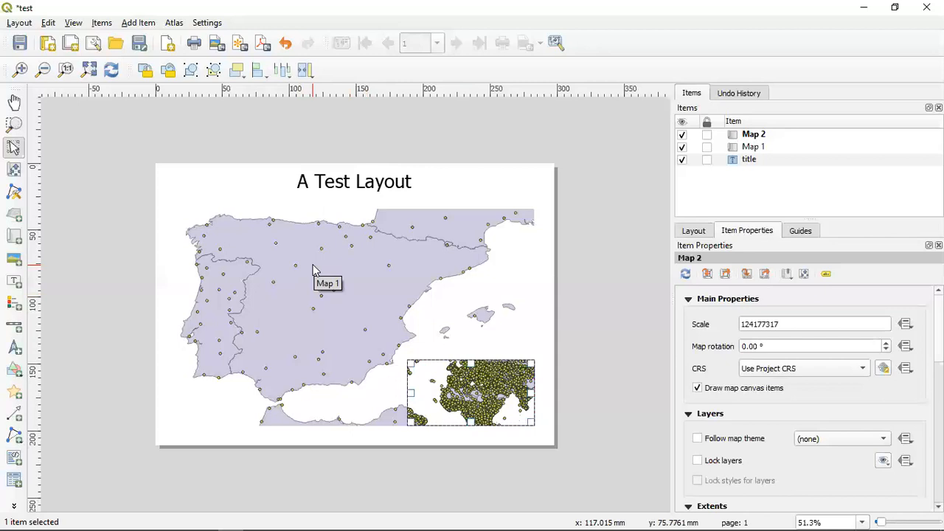
click(266, 244)
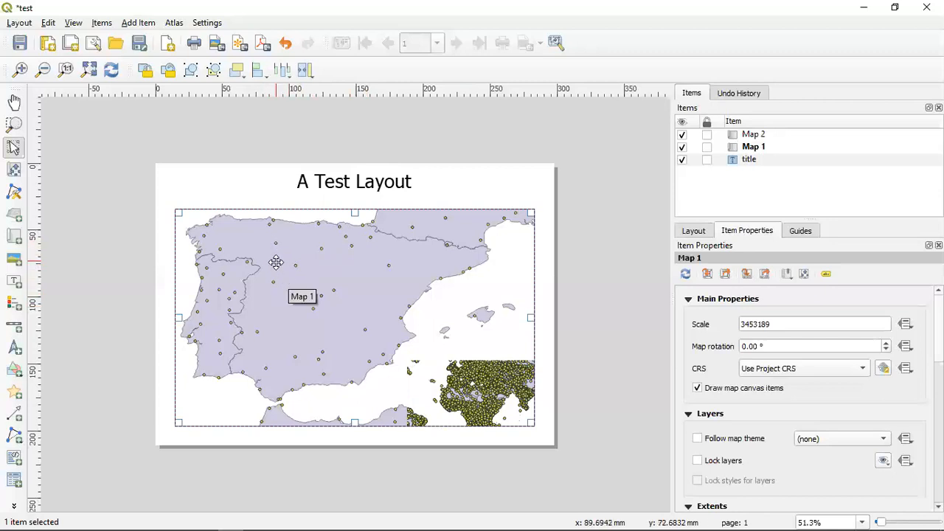
click(478, 385)
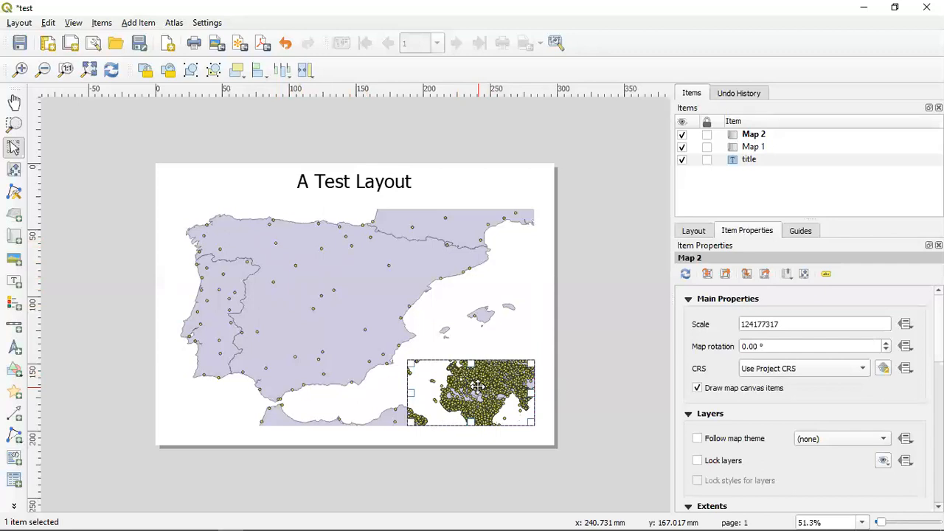
Switch to the main QGIS window and add a style named bigmap to the ne_10m_admin_0_countries layer
key(alt+Tab)
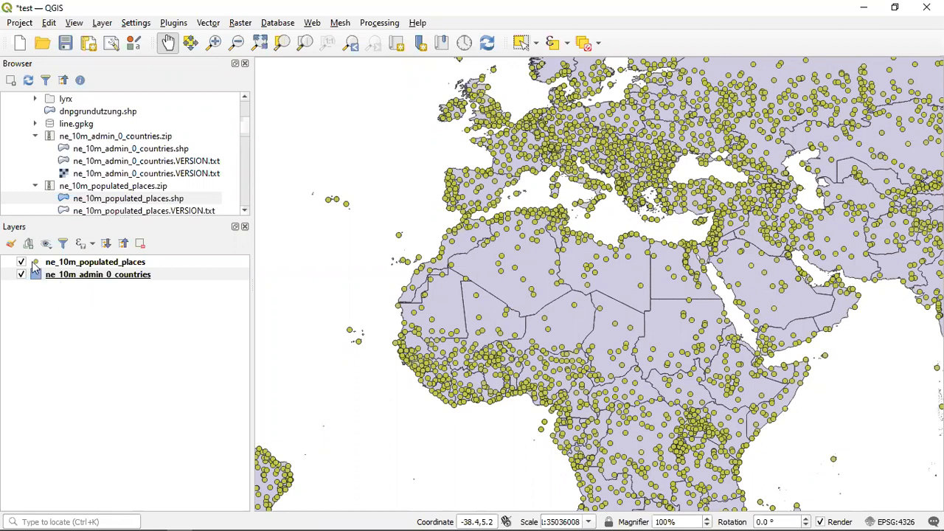
click(66, 264)
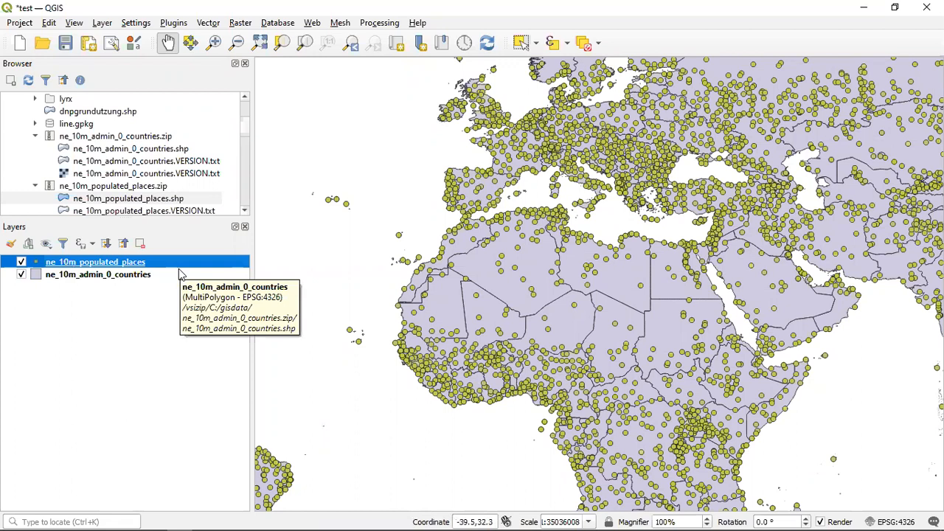
click(101, 278)
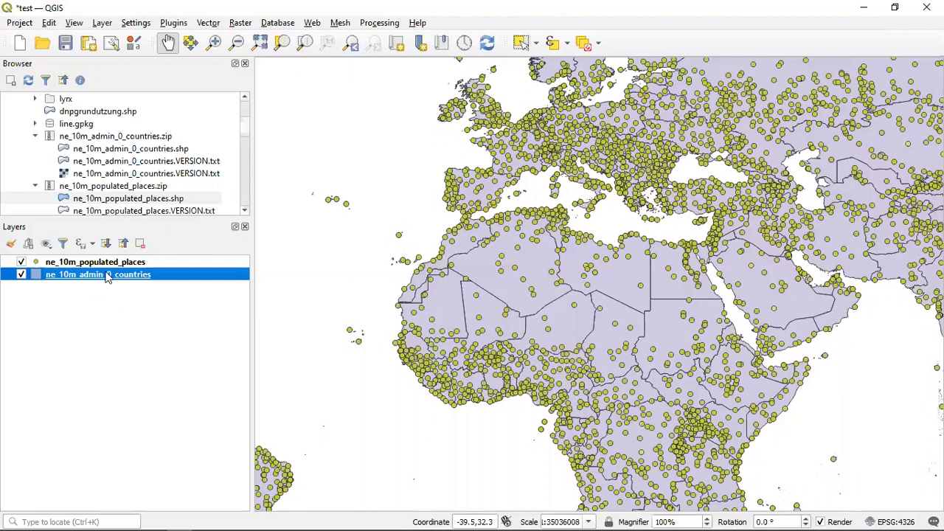
right_click(106, 275)
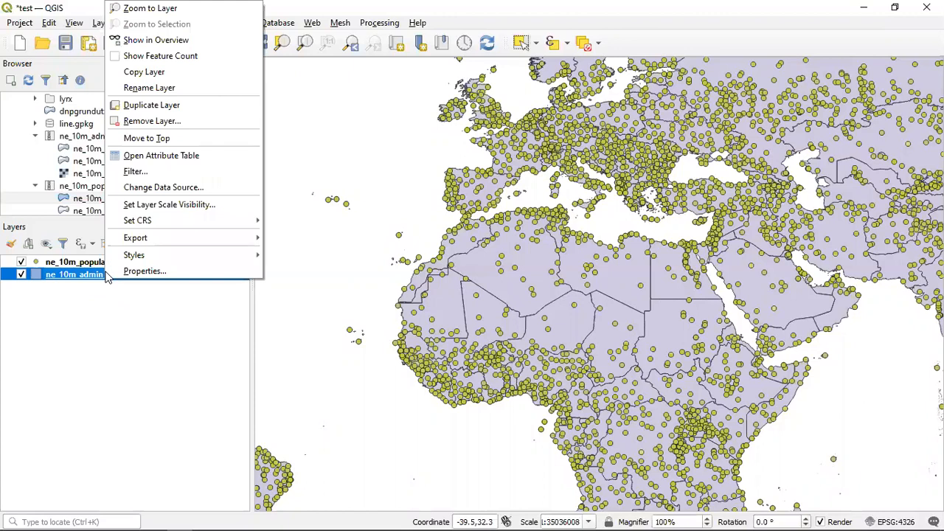
mouse_move(132, 257)
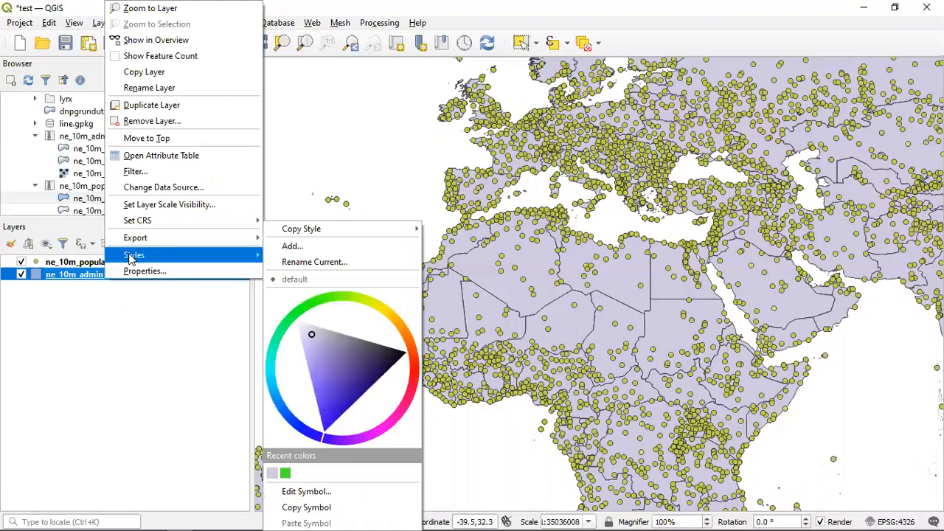
click(312, 251)
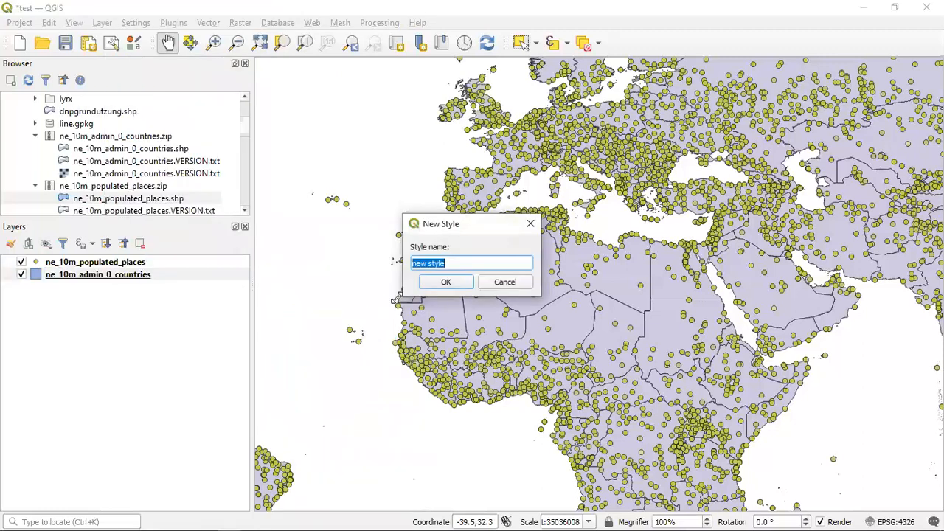
key(BackSpace)
text(bigmap)
click(448, 283)
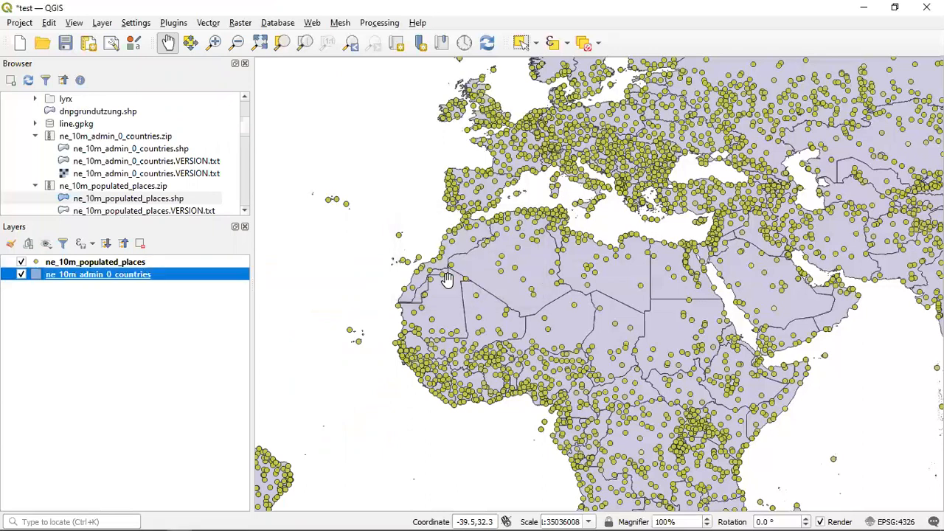
Switch the countries layer to its default style and back to the bigmap style
right_click(115, 278)
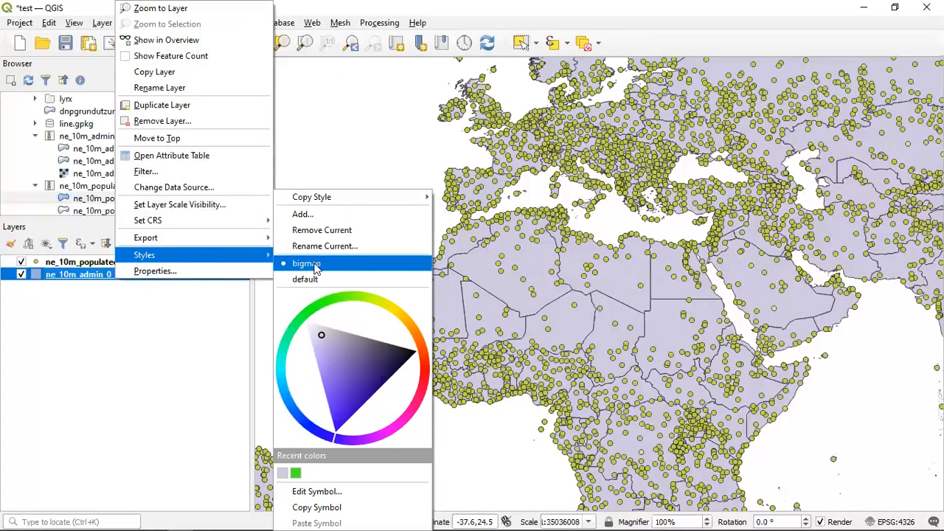
click(315, 280)
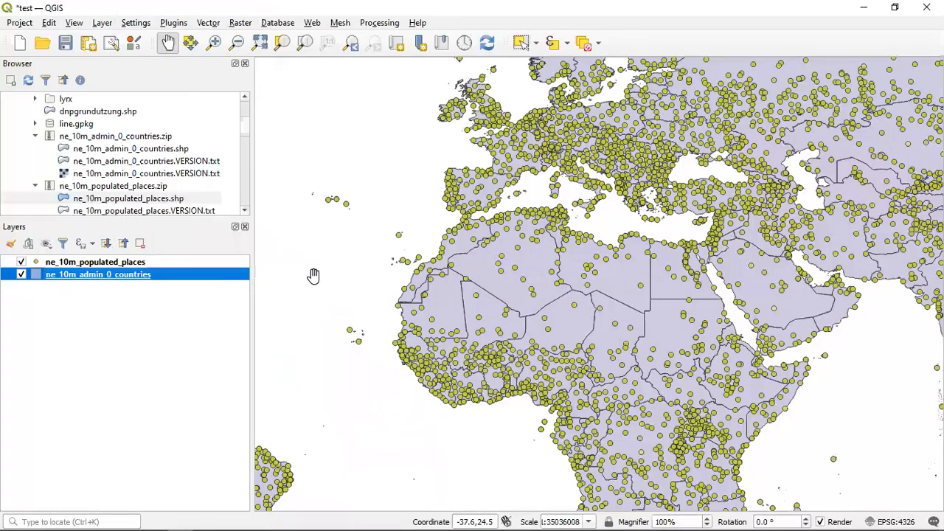
right_click(178, 277)
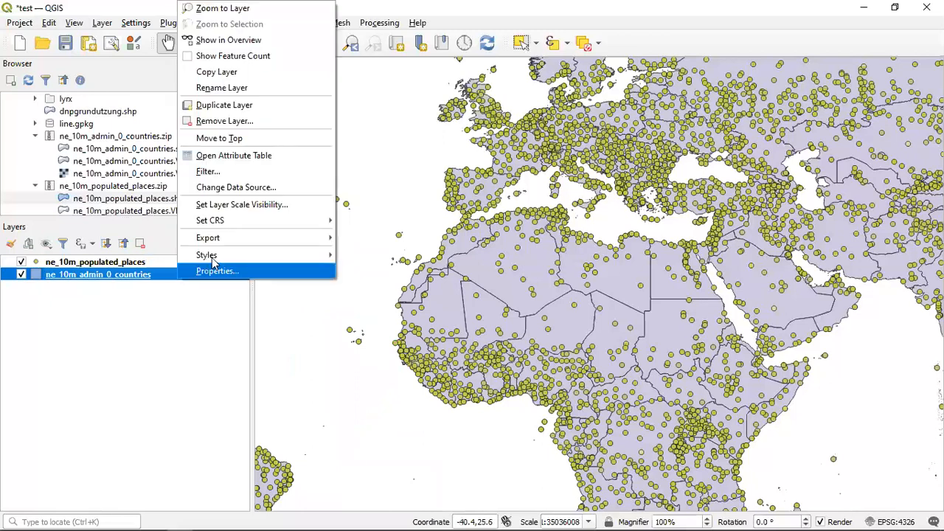
mouse_move(215, 257)
click(355, 268)
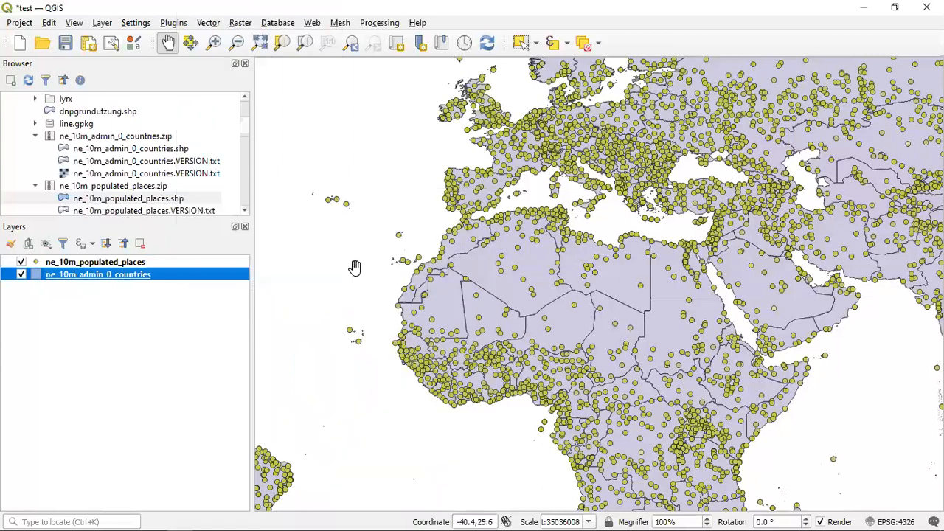
Add another style named smallmap to the ne_10m_admin_0_countries layer
right_click(150, 277)
mouse_move(235, 258)
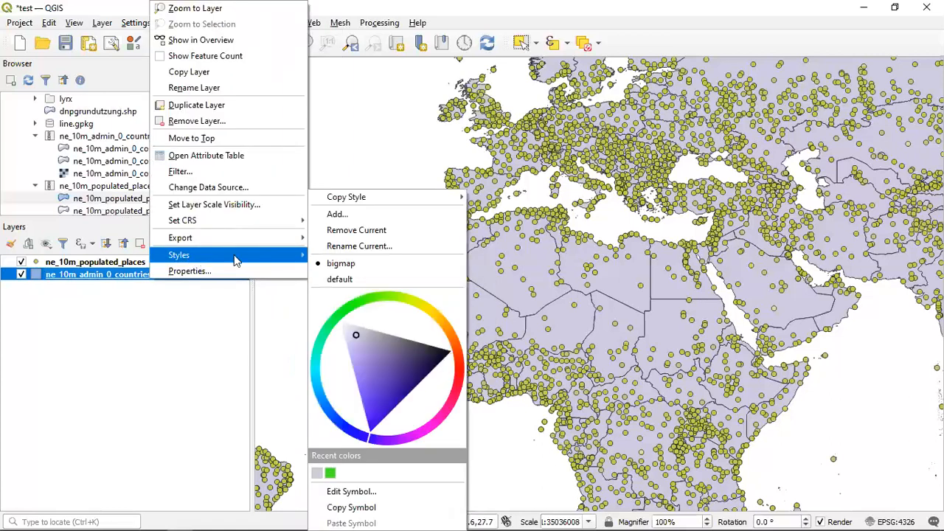
click(337, 214)
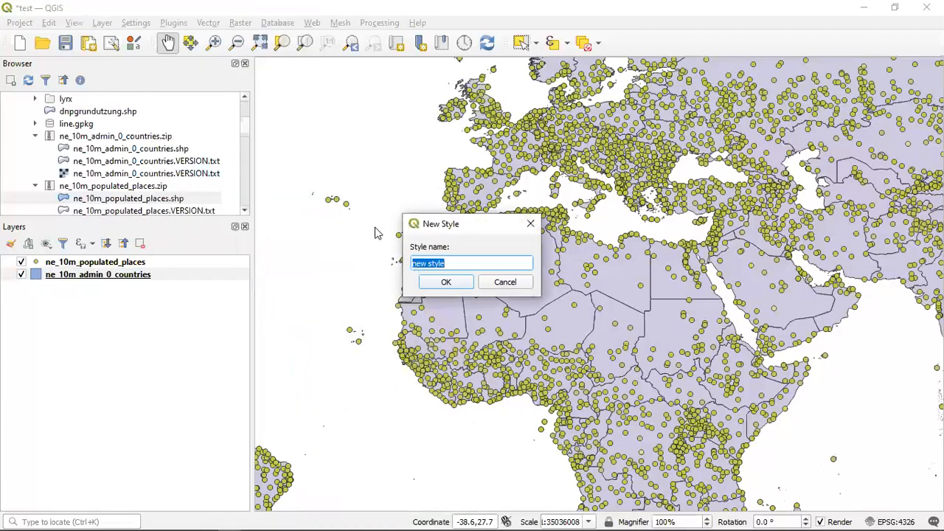
key(BackSpace)
text(smallmap)
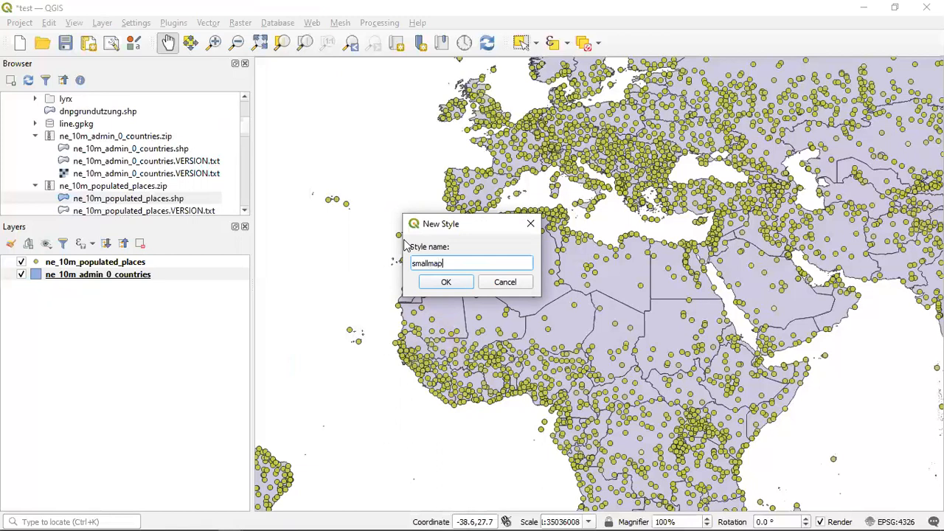
click(450, 284)
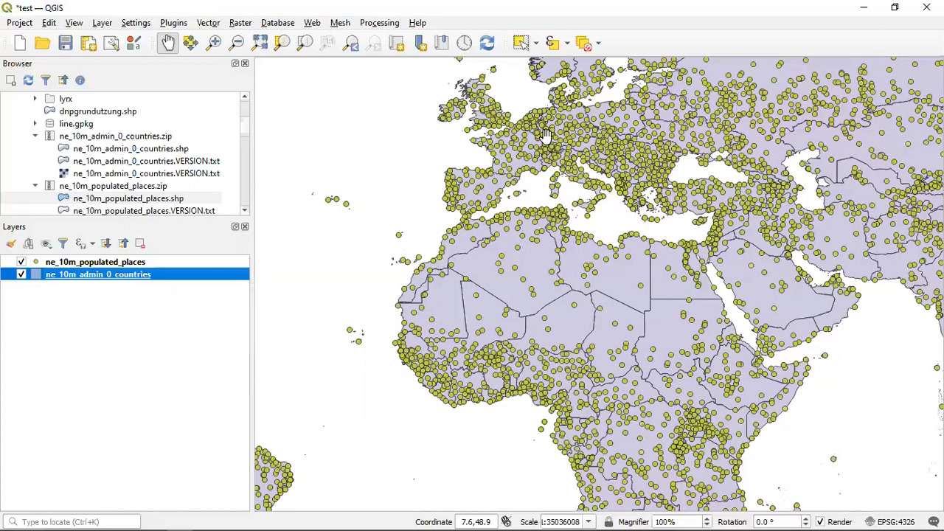
Open the symbology properties of the ne_10m_admin_0_countries layer and set its renderer to Rule-based
double_click(132, 277)
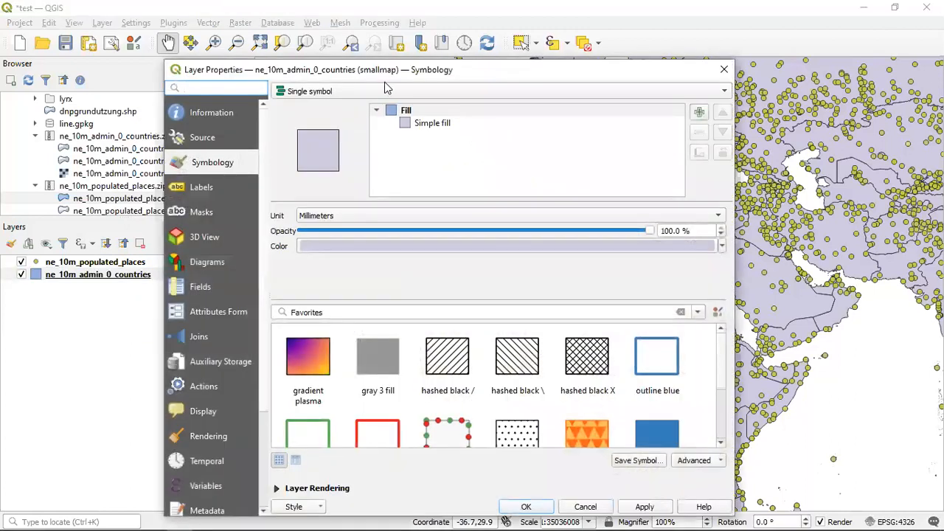
drag(393, 75, 410, 45)
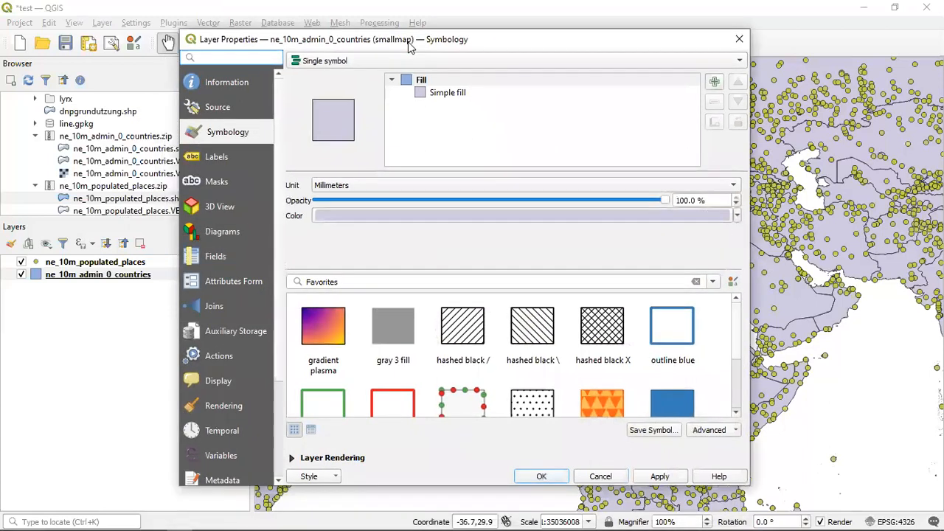
click(334, 62)
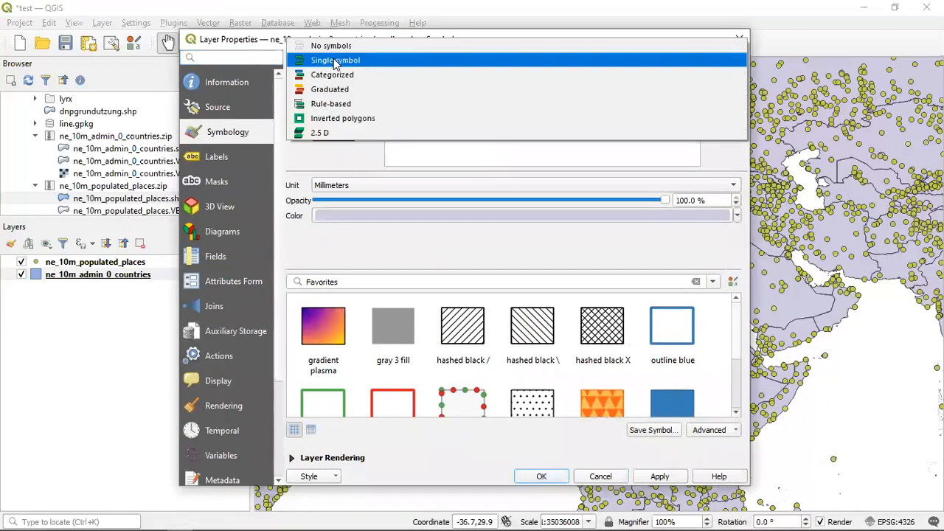
click(337, 103)
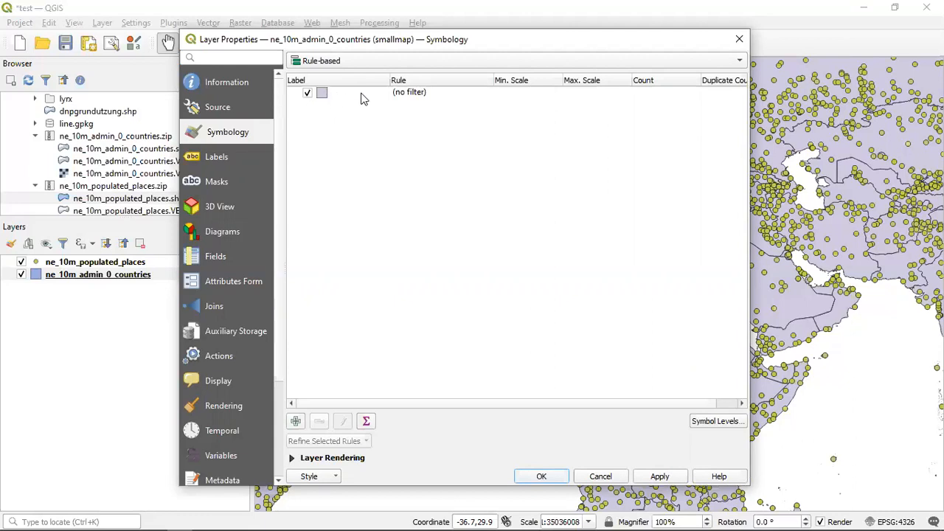
Edit the existing unfiltered rule, enter the filter "NAME"='spain', and test it
double_click(410, 93)
click(364, 177)
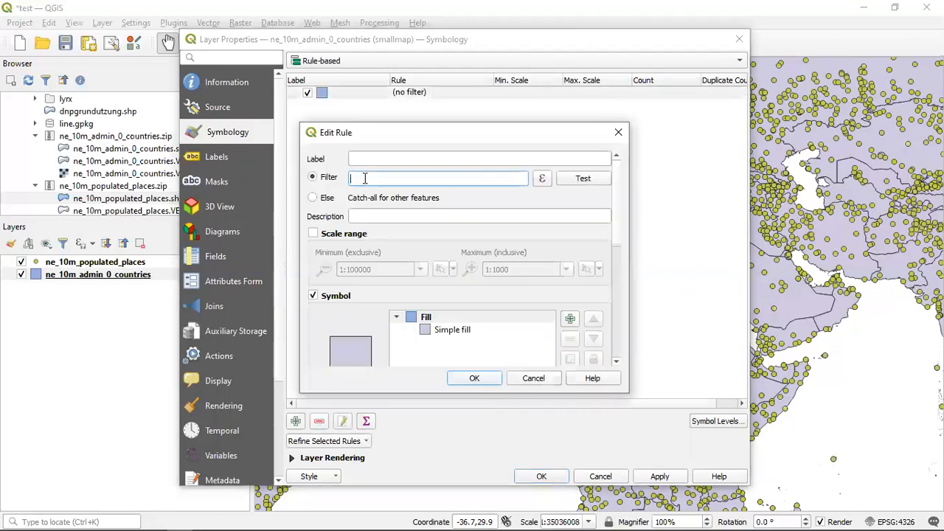
text("NAME" ='spain')
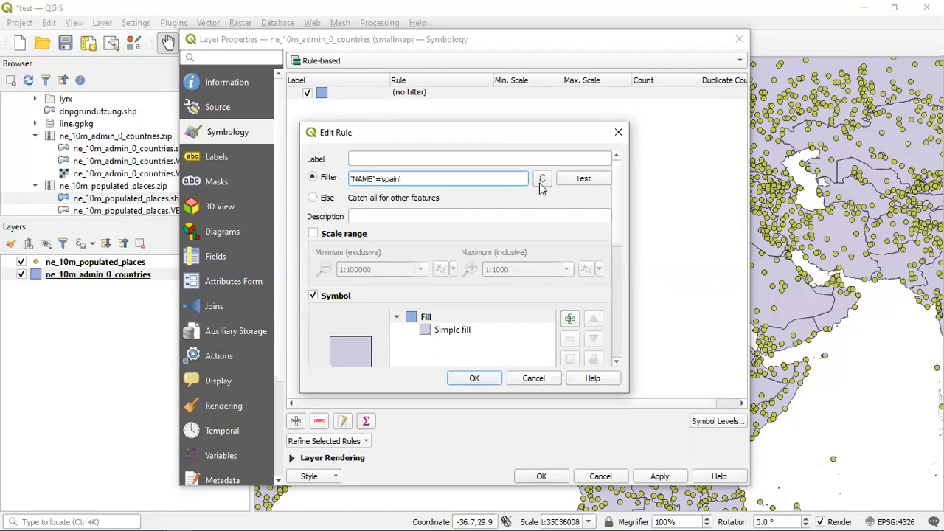
click(572, 183)
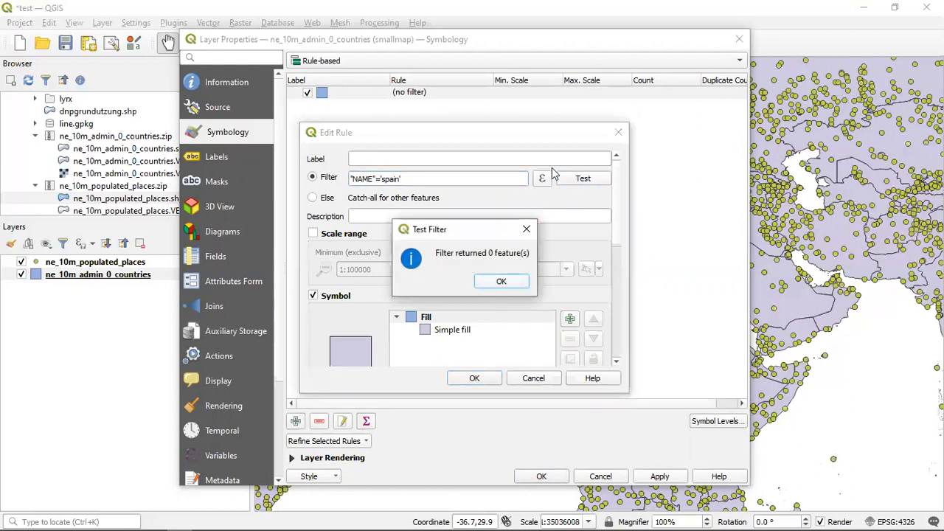
click(489, 285)
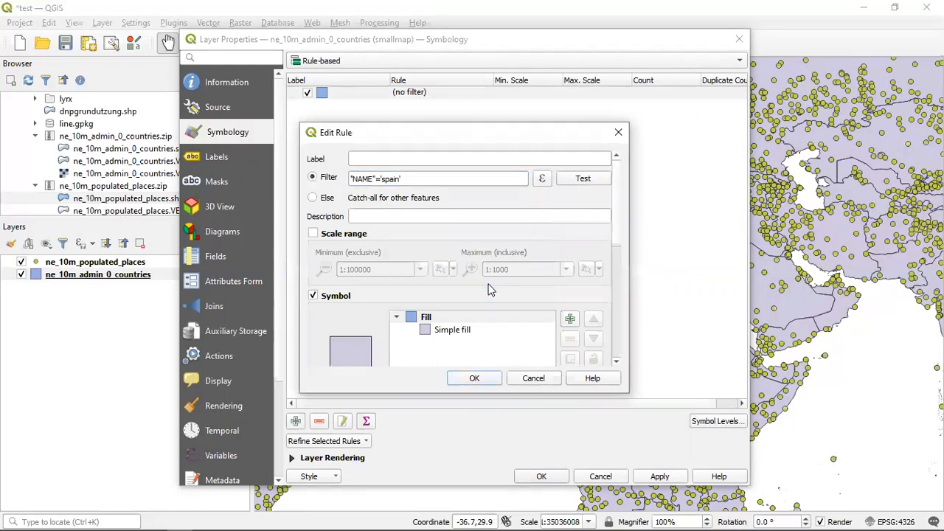
Correct the rule's filter to "NAME"='Spain' in the expression builder and test the filter again
click(542, 180)
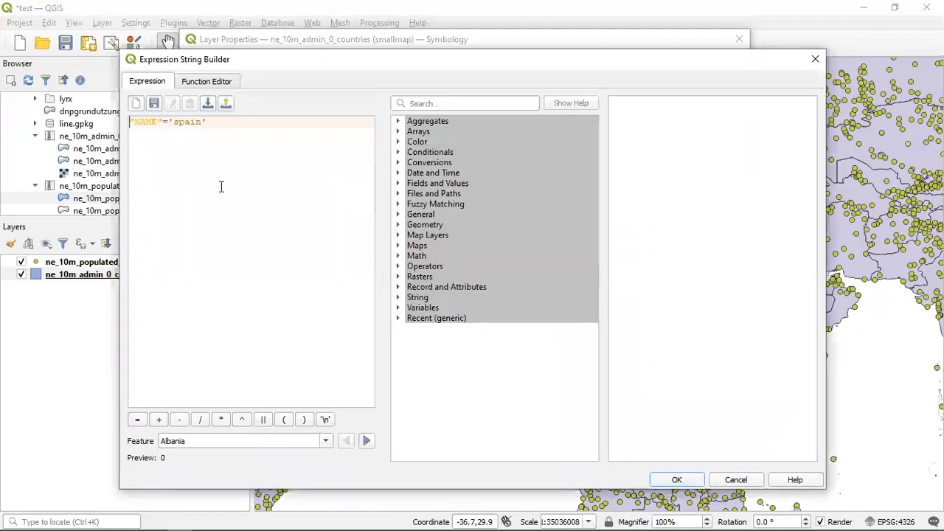
click(213, 123)
key(Left)
key(Left)
key(Left)
key(Left)
key(Left)
key(BackSpace)
text(S)
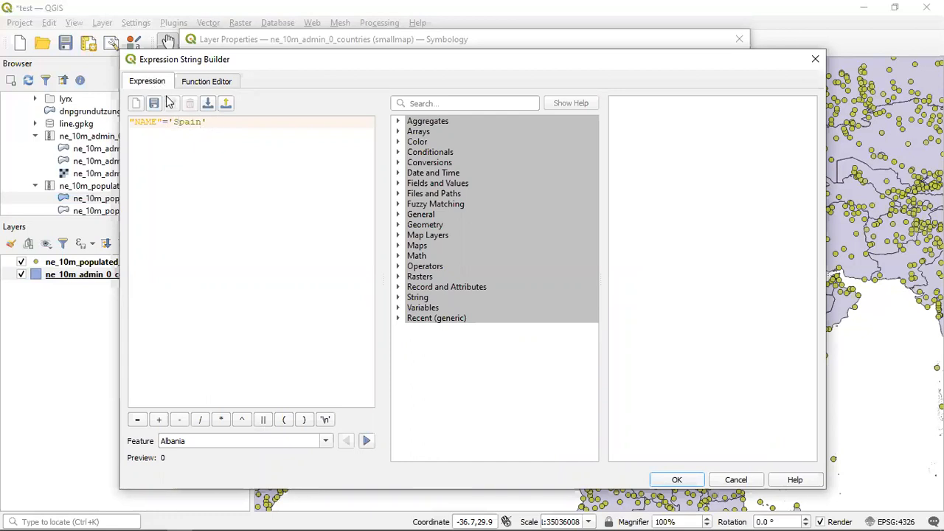
click(675, 480)
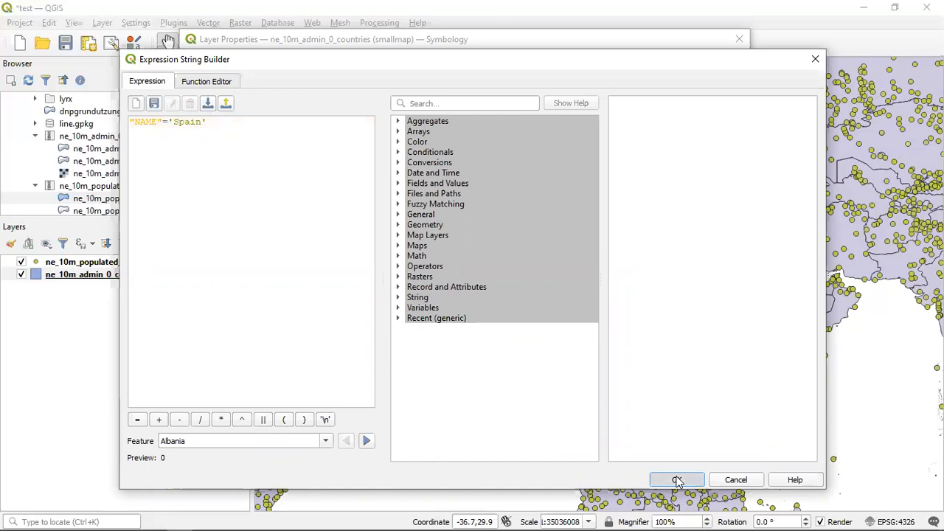
click(583, 181)
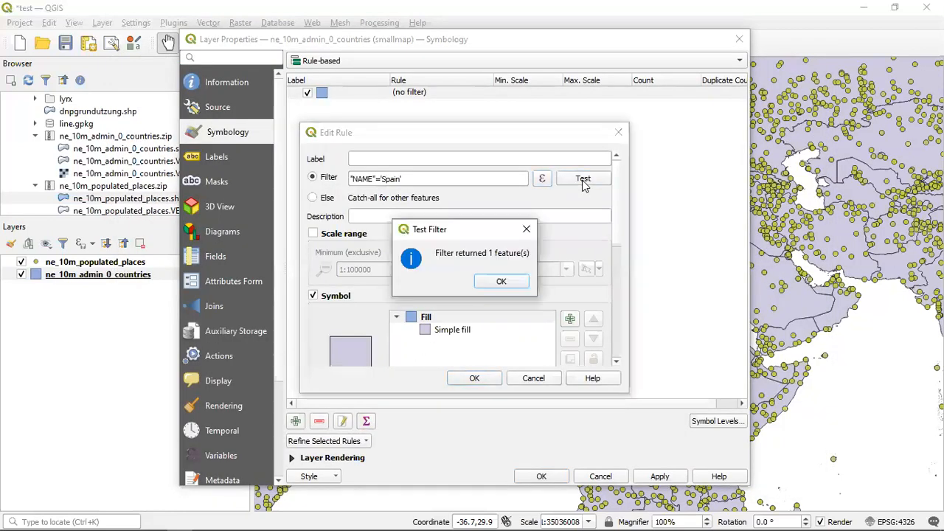
Set the Spain rule's simple fill color to red #e10728 and accept the rule
click(501, 281)
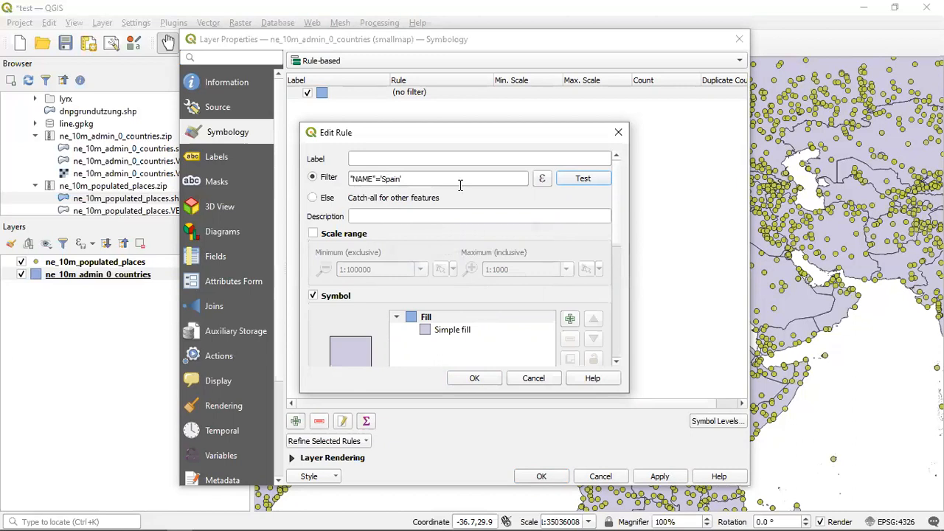
scroll(615, 218, down, 3)
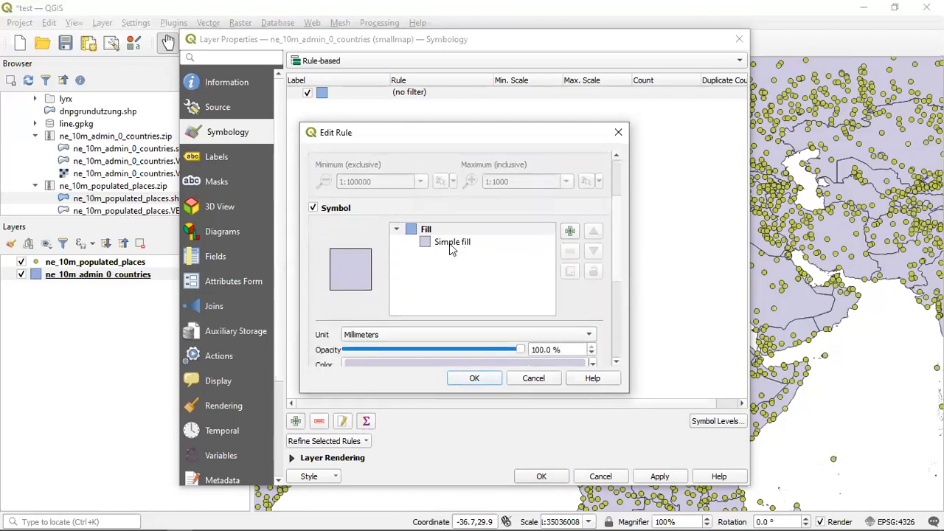
click(452, 243)
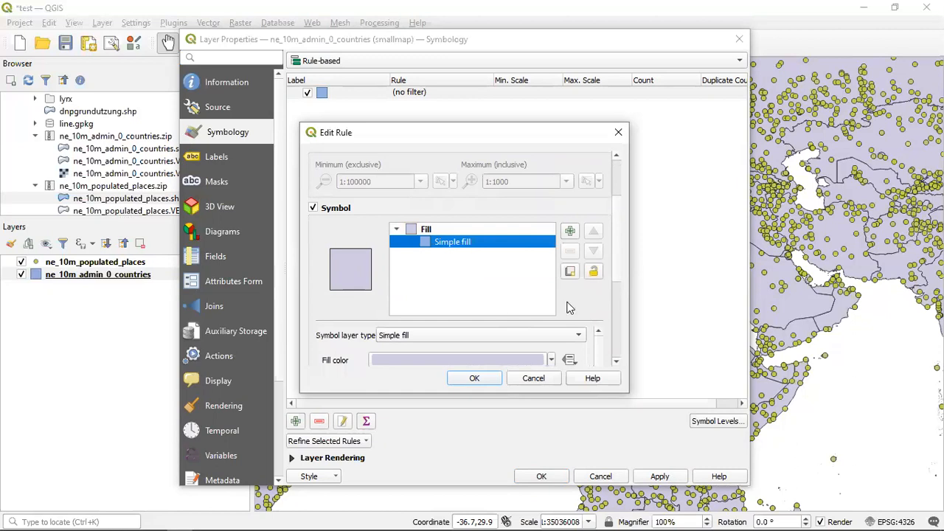
scroll(570, 307, down, 6)
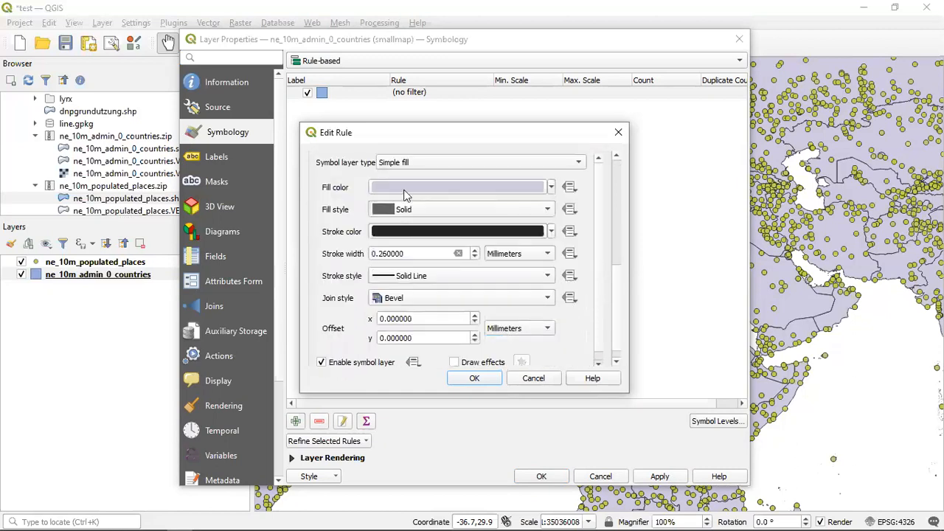
click(404, 194)
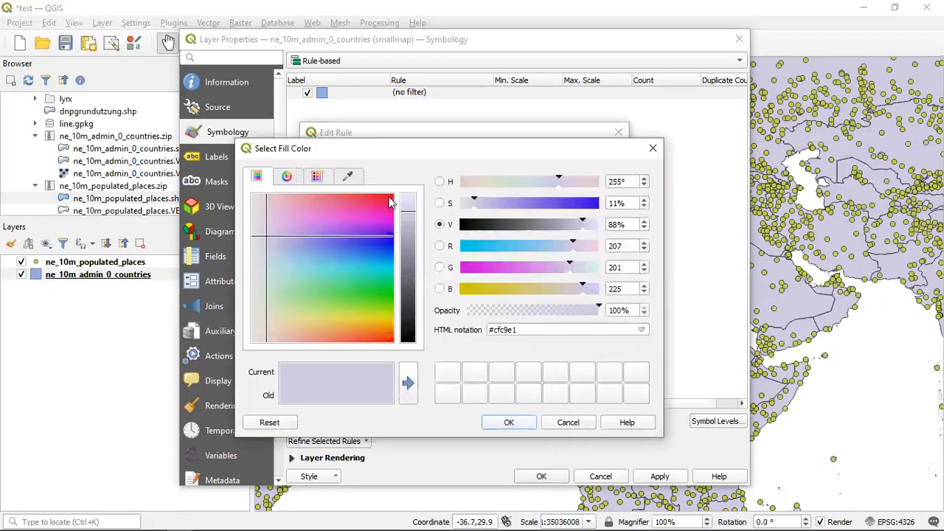
click(390, 202)
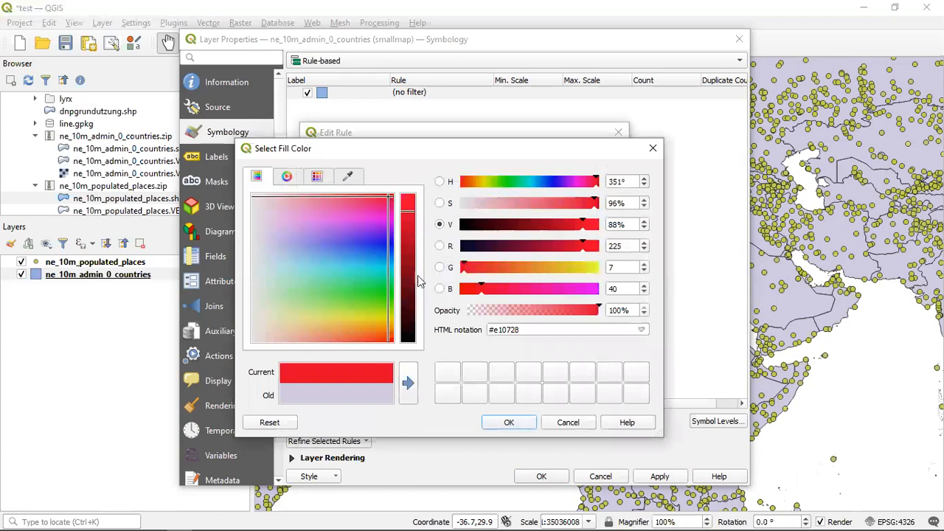
click(509, 423)
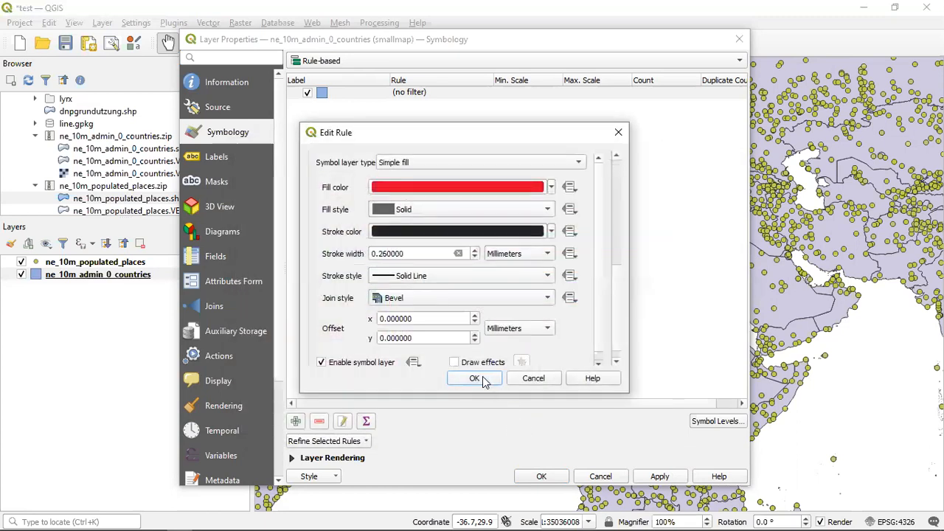
click(475, 379)
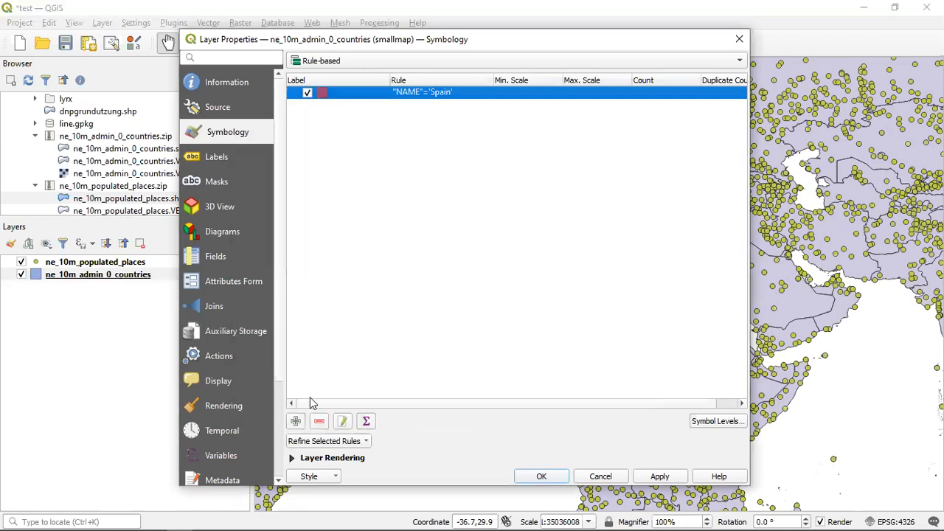
Add an Else catch-all rule with its simple fill style set to No Brush, and apply the symbology to the countries layer
click(296, 421)
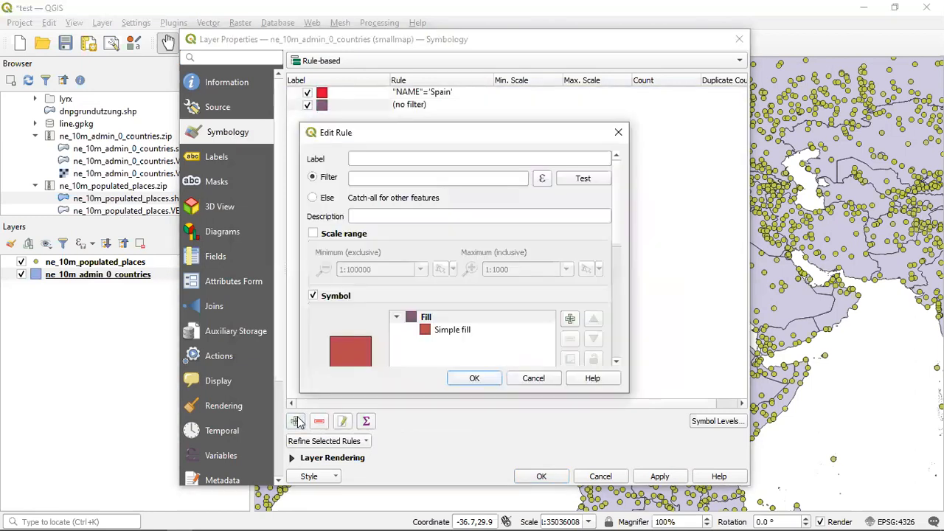
click(312, 198)
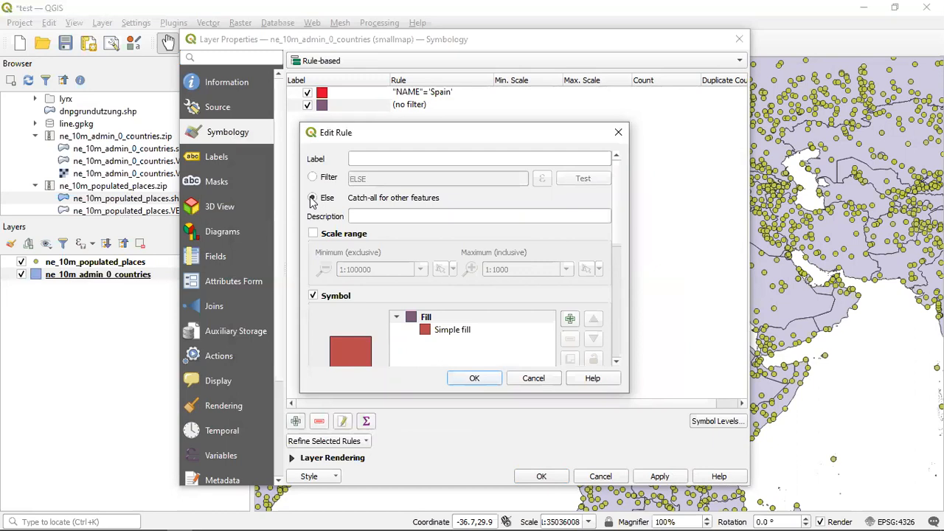
click(446, 331)
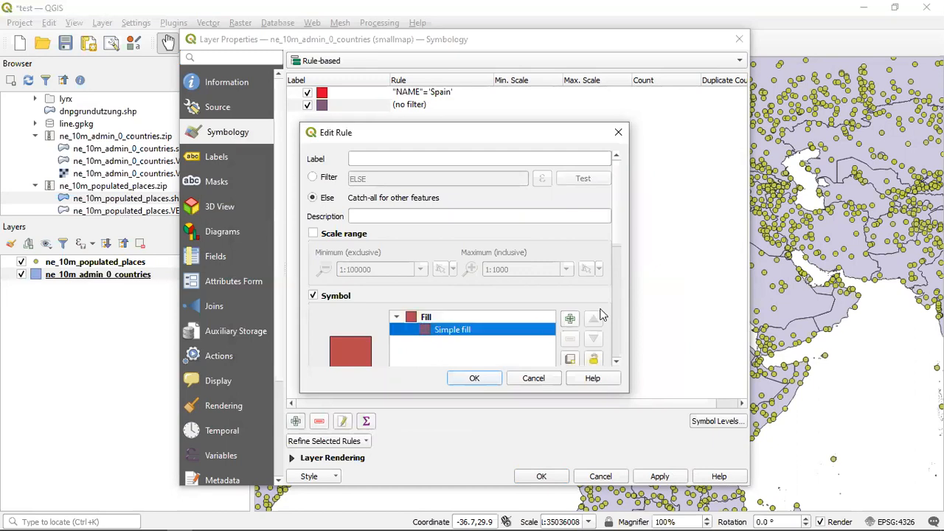
scroll(604, 317, down, 5)
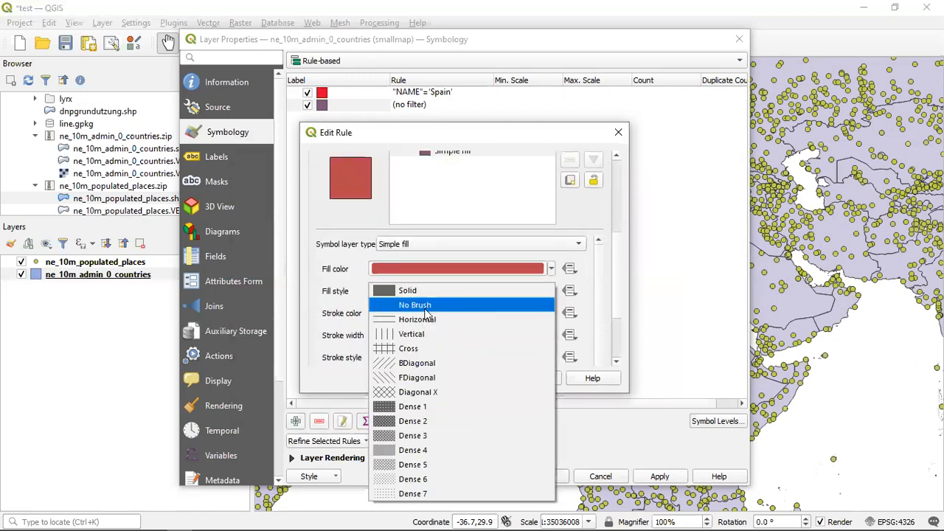
click(423, 306)
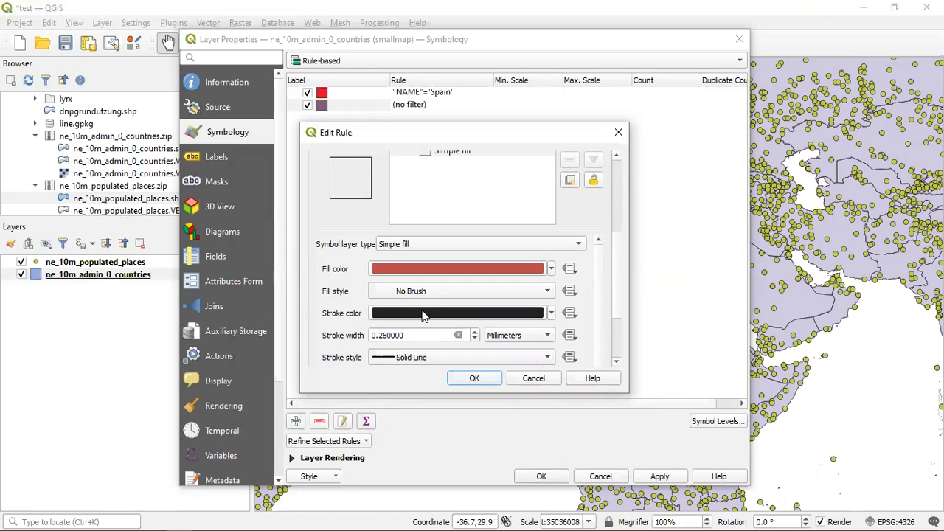
click(475, 379)
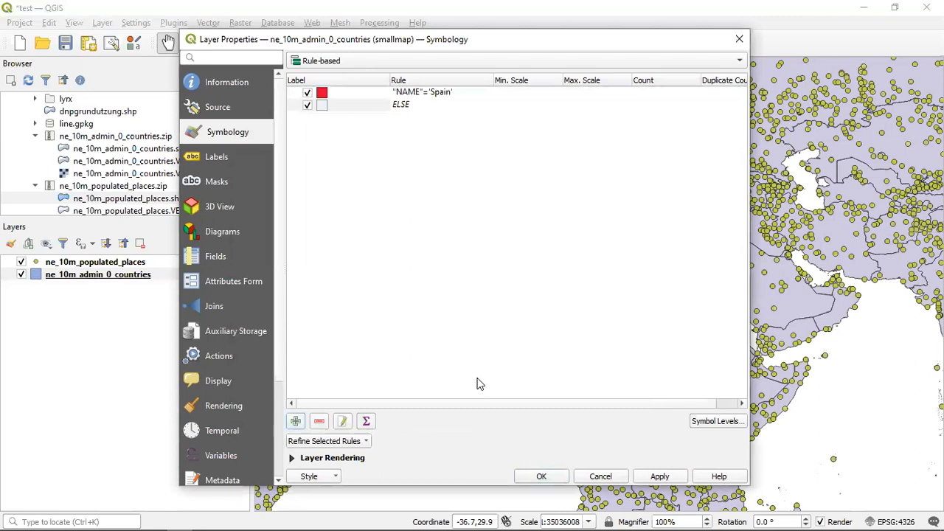
click(661, 477)
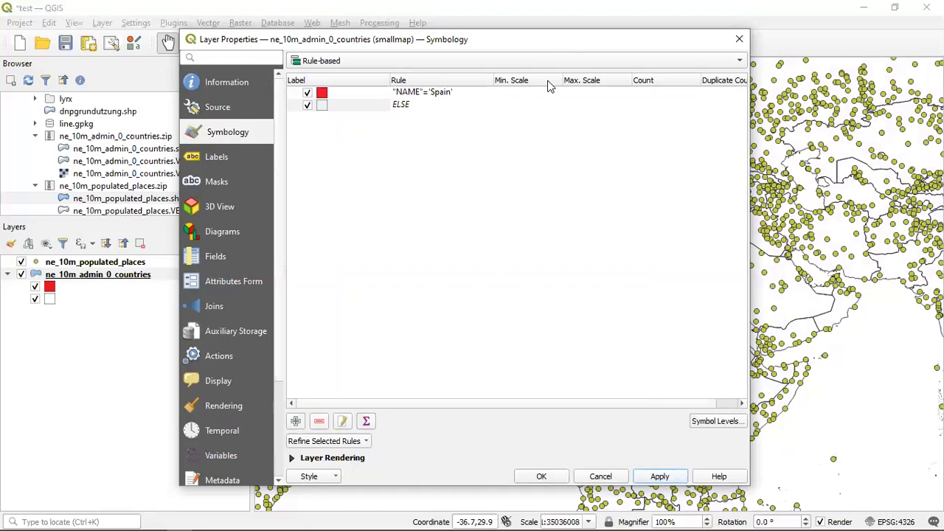
drag(560, 39, 575, 62)
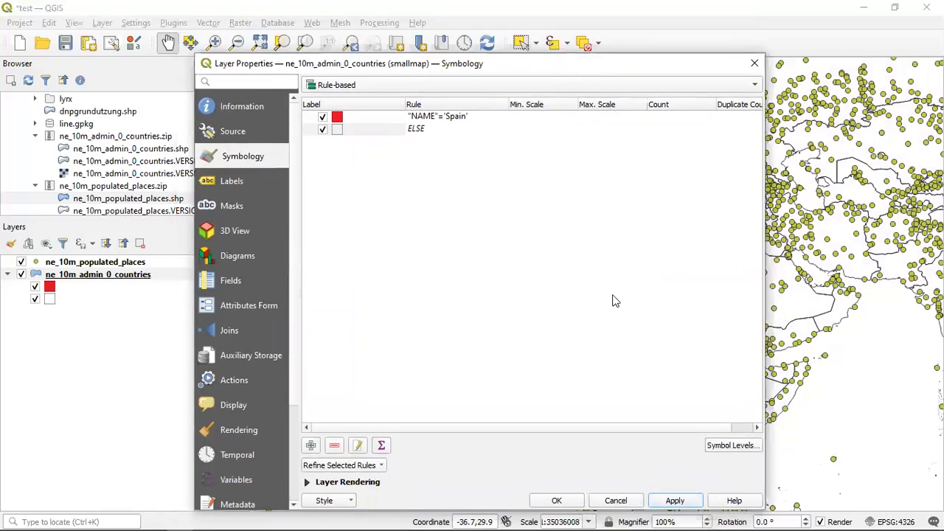
click(558, 501)
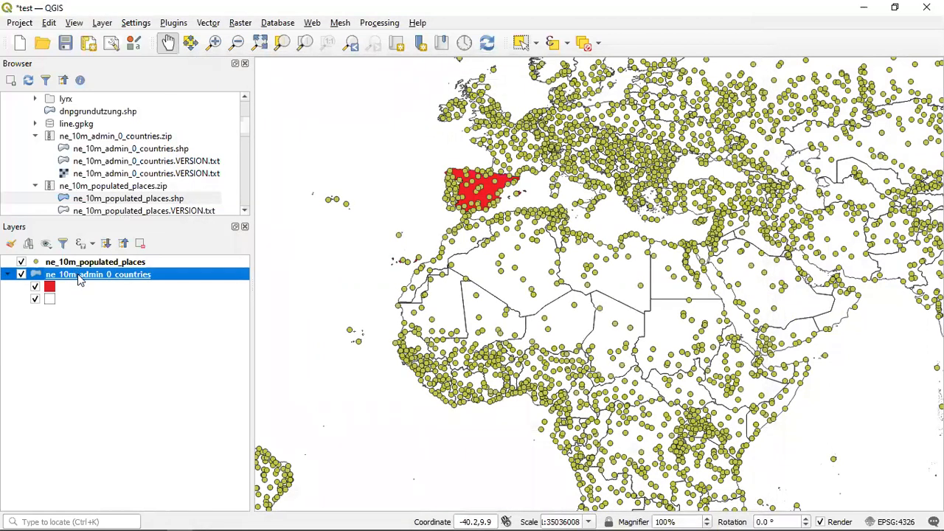
Switch the ne_10m_admin_0_countries layer to the bigmap style and back to smallmap, and save the project
right_click(80, 279)
mouse_move(112, 261)
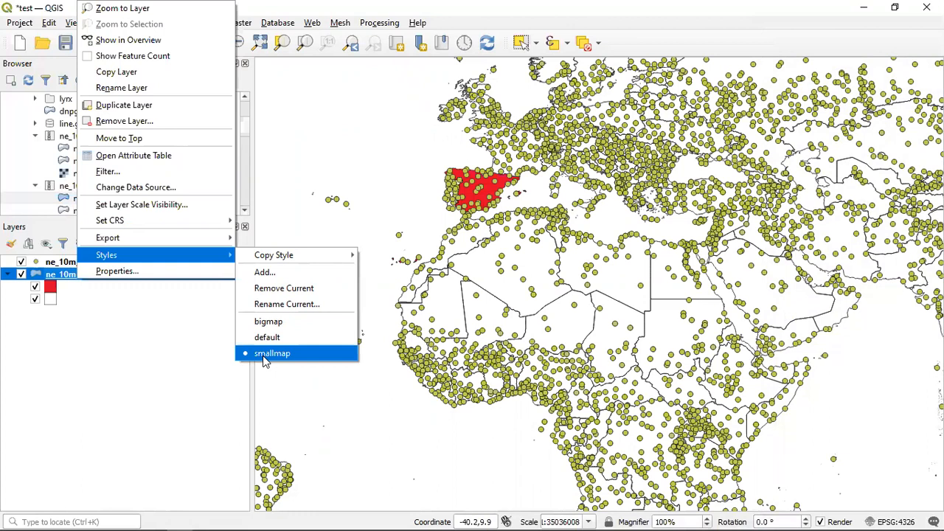
click(288, 321)
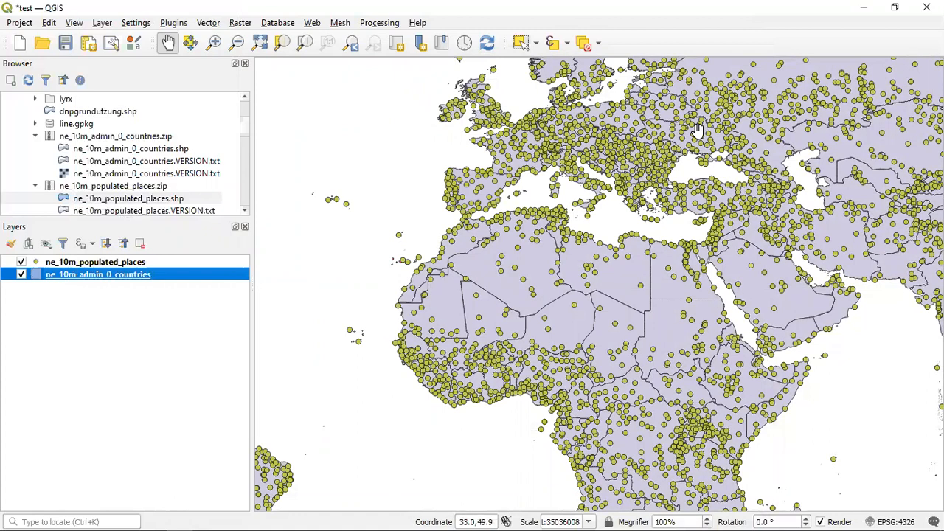
right_click(112, 280)
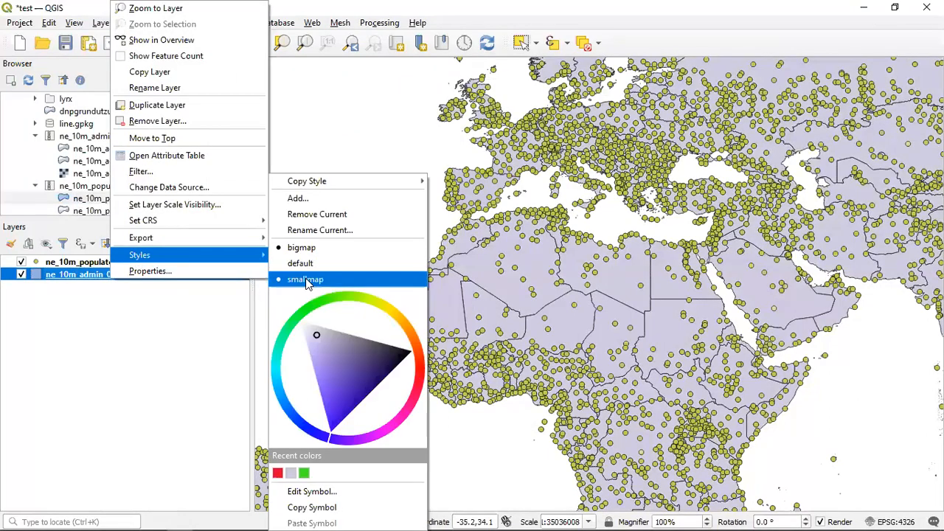
click(305, 279)
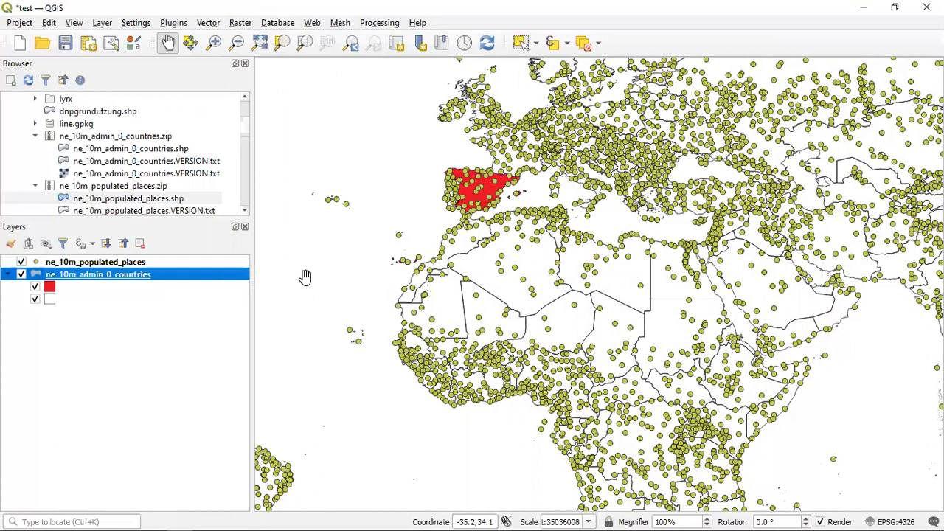
click(66, 43)
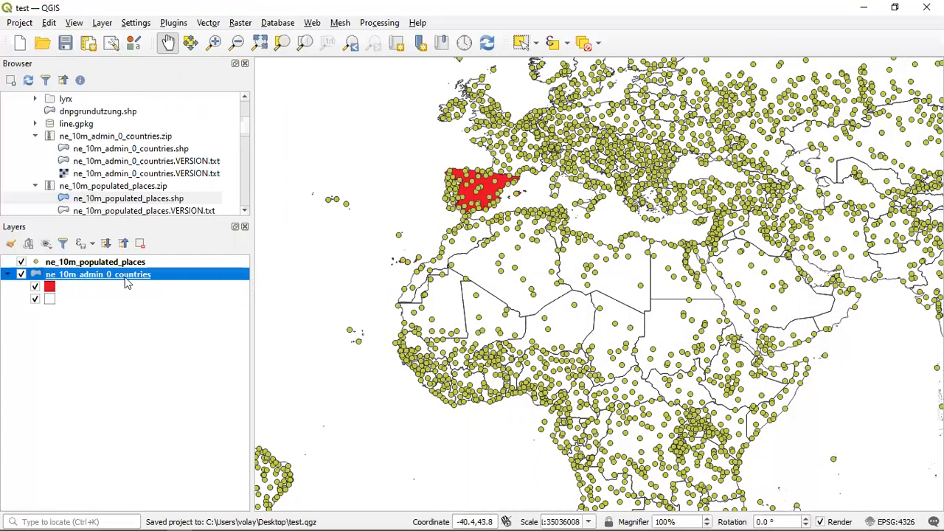
Hide the ne_10m_populated_places layer and show it again
right_click(94, 279)
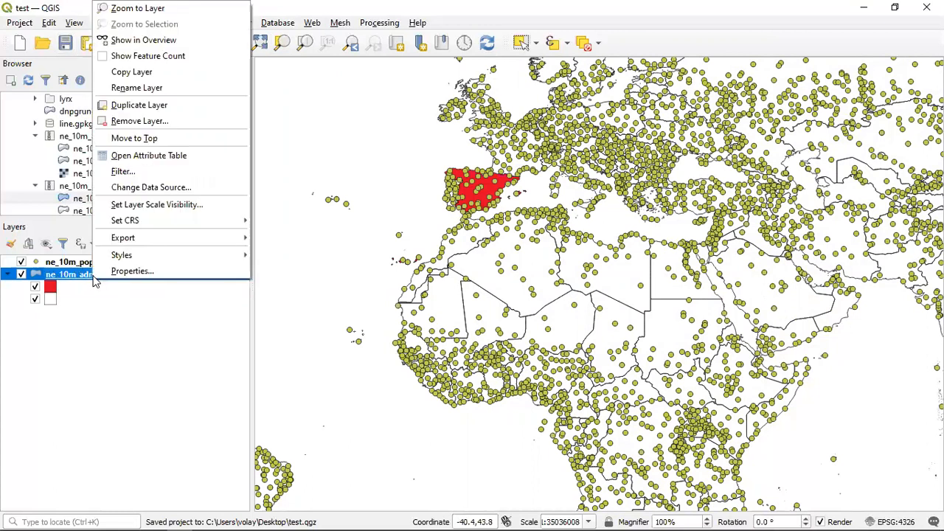
mouse_move(175, 255)
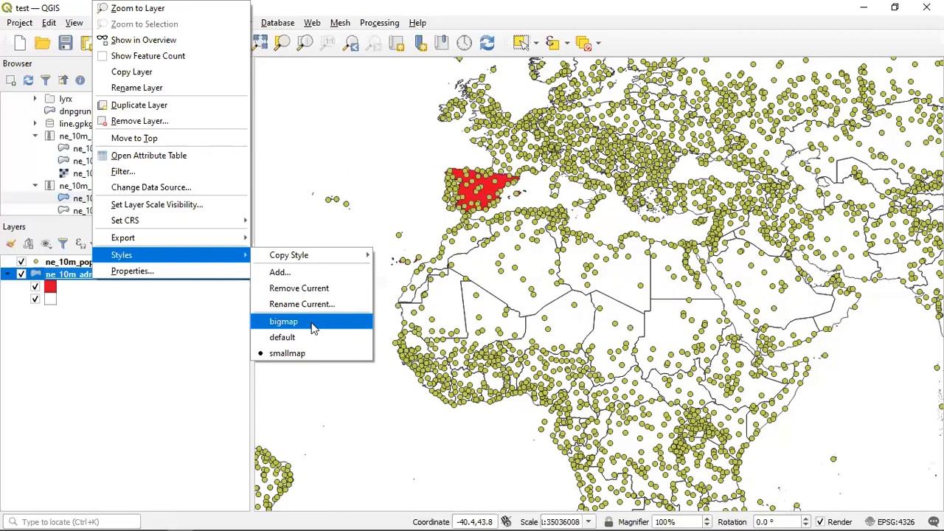
click(109, 367)
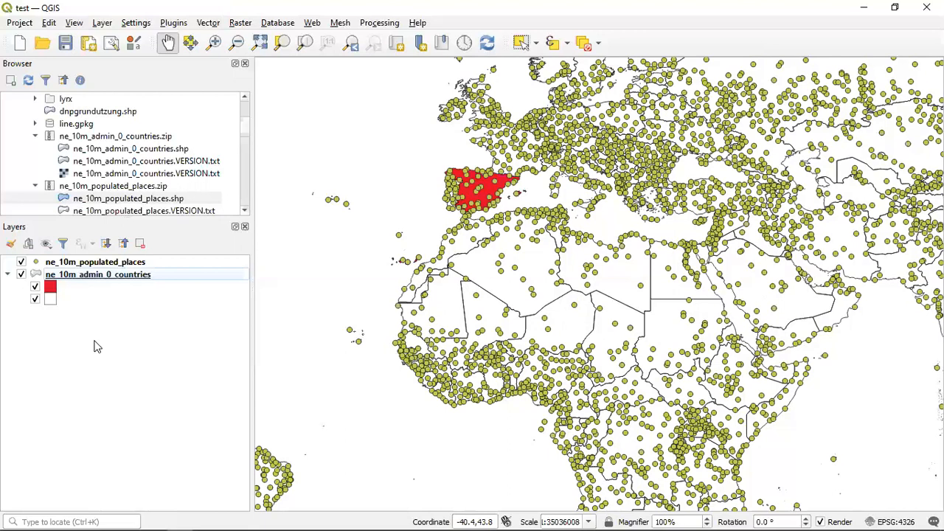
click(21, 262)
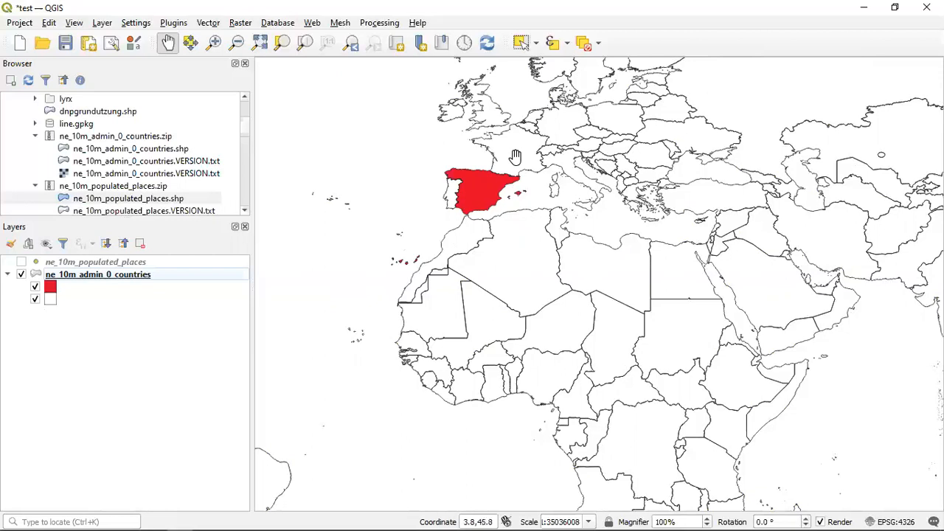
click(21, 263)
Switch the ne_10m_admin_0_countries layer to the bigmap style
click(50, 276)
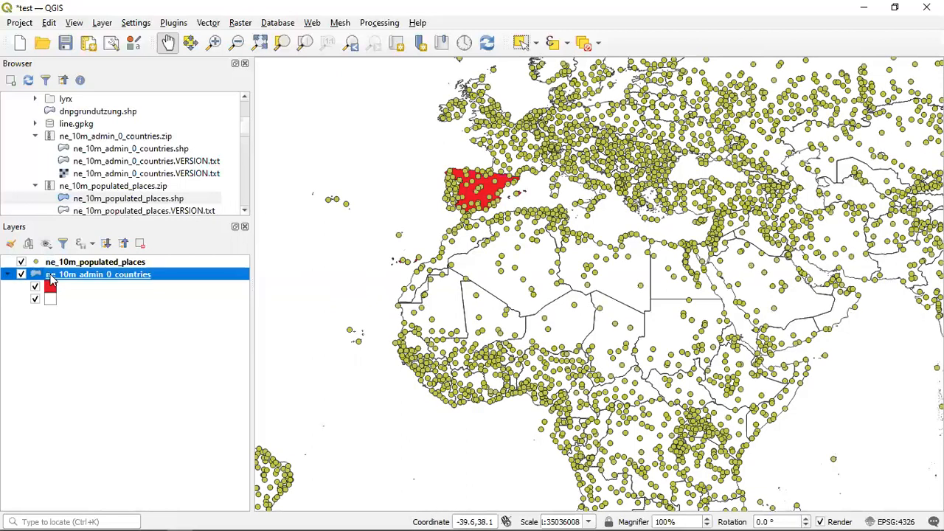
right_click(50, 276)
mouse_move(85, 255)
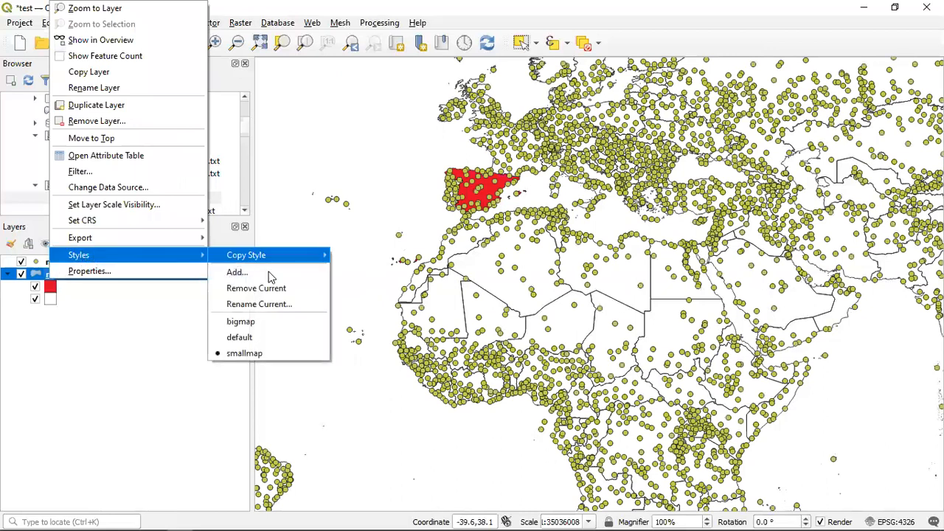
click(250, 324)
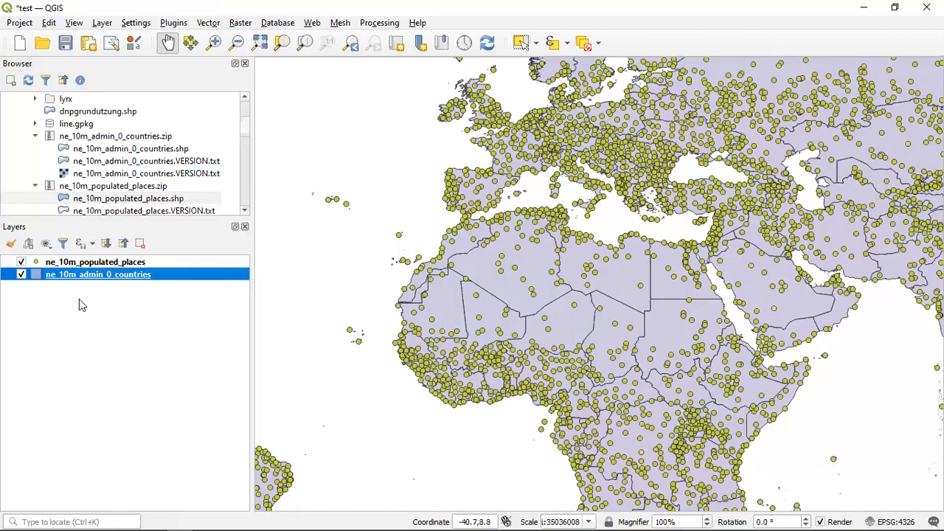
Add a map theme named bigmap from the current layer visibility and styles
click(48, 250)
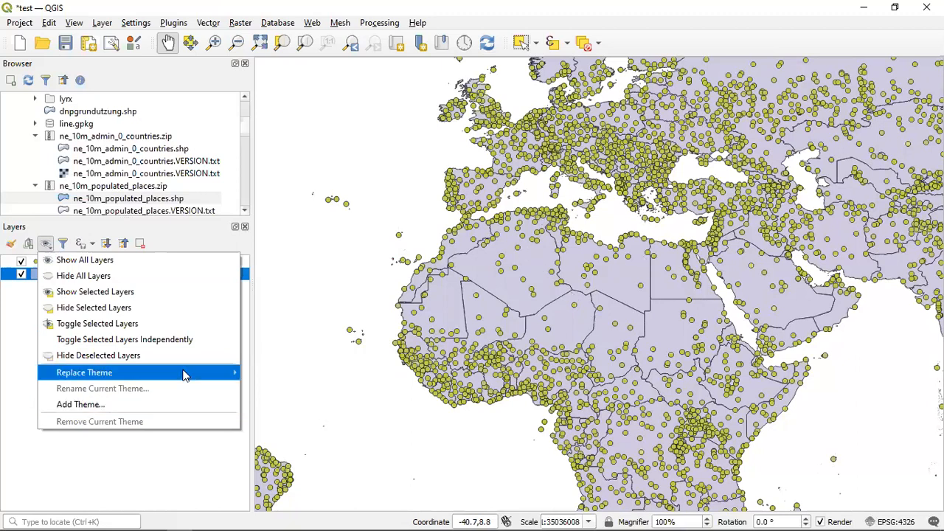
click(92, 410)
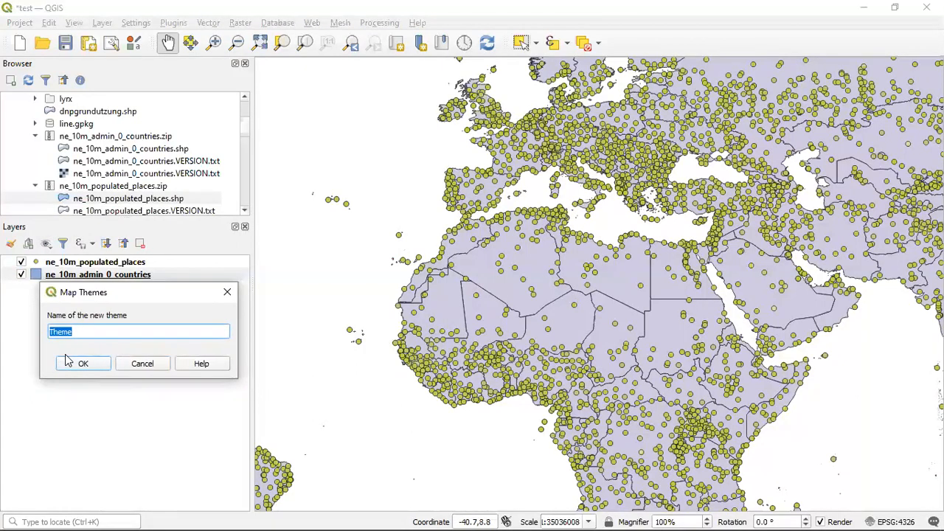
text(bigmap)
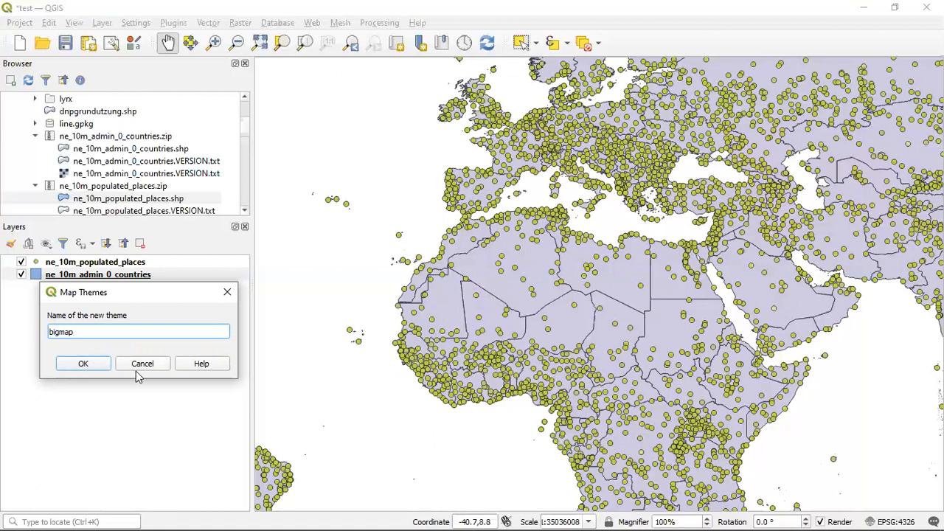
click(83, 364)
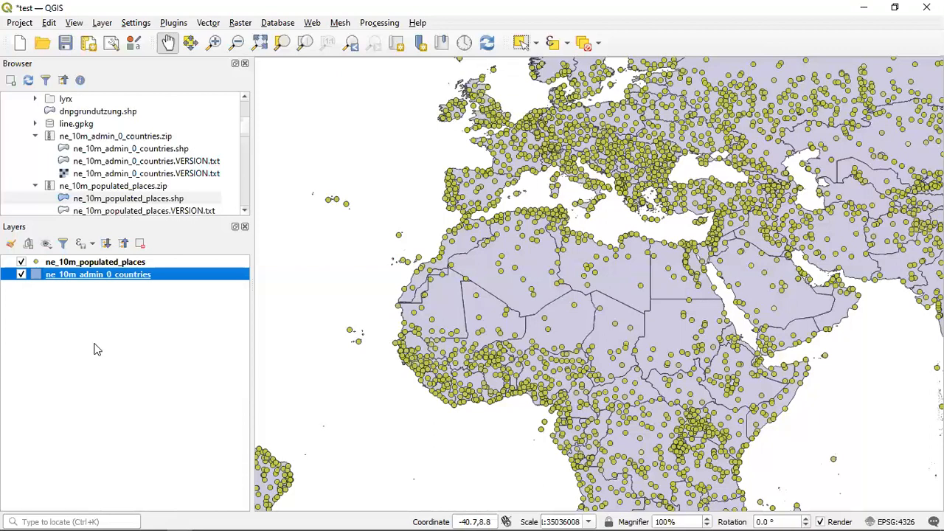
Hide the ne_10m_populated_places layer and switch the ne_10m_admin_0_countries layer to the smallmap style
click(20, 262)
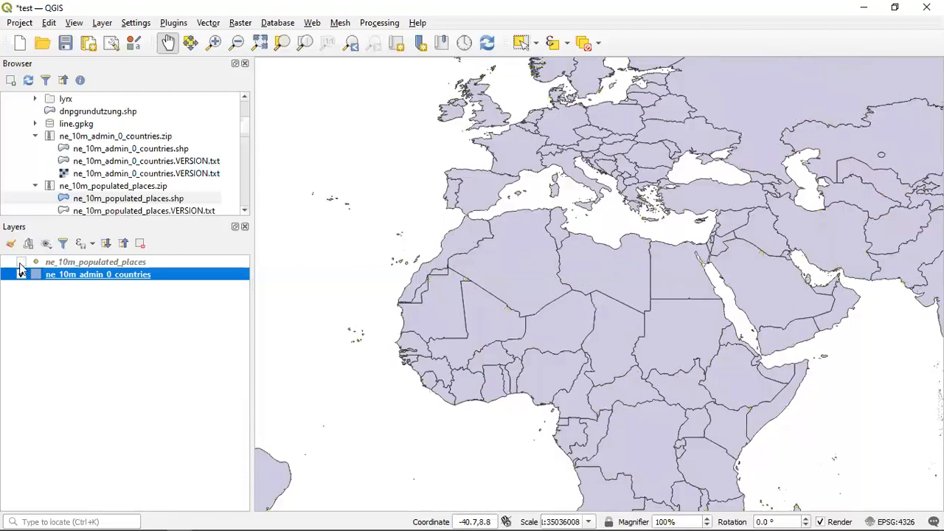
right_click(67, 279)
click(80, 270)
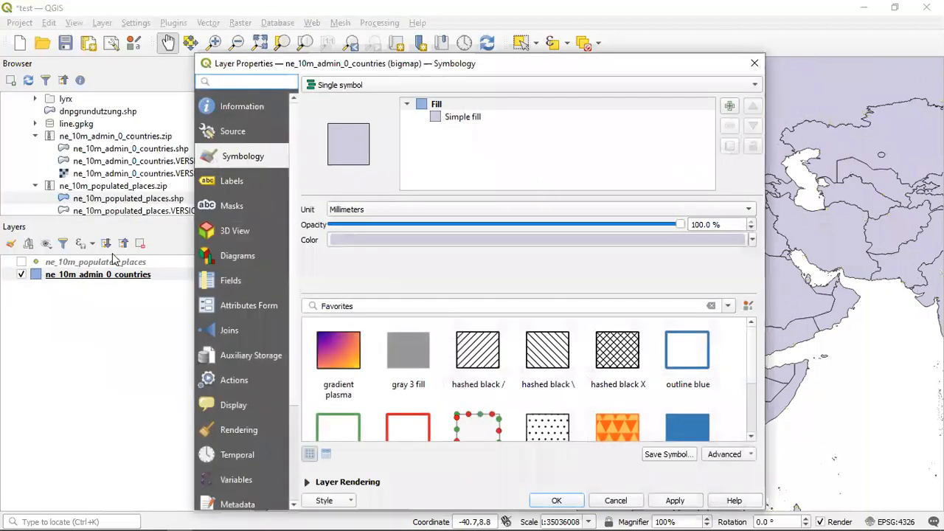
key(Escape)
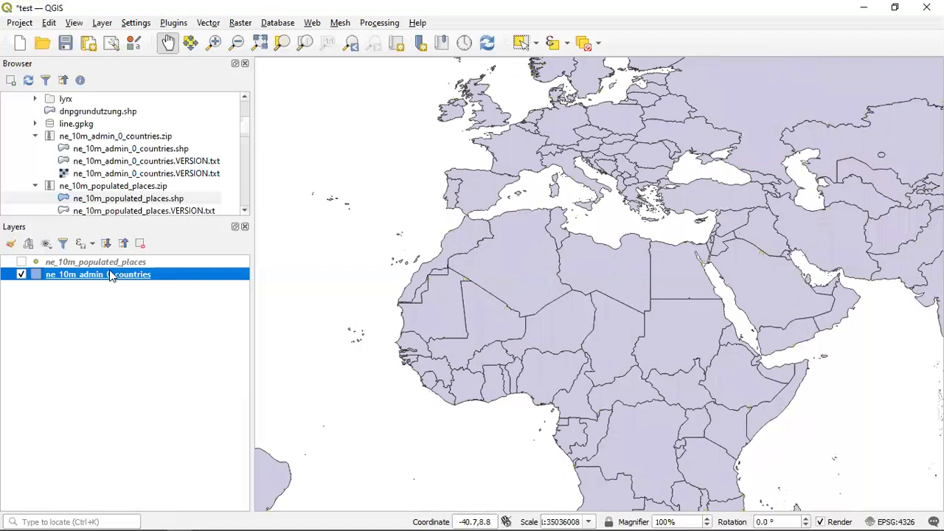
right_click(109, 275)
mouse_move(193, 255)
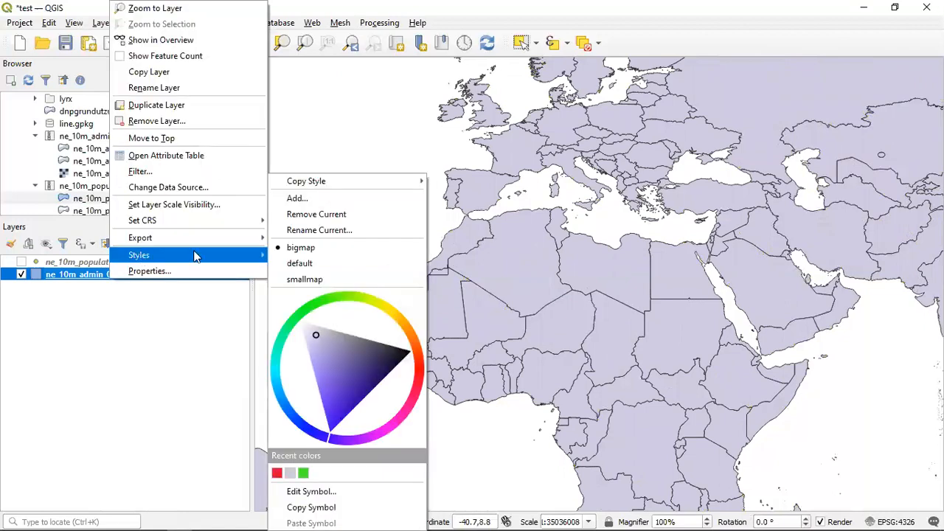
click(303, 279)
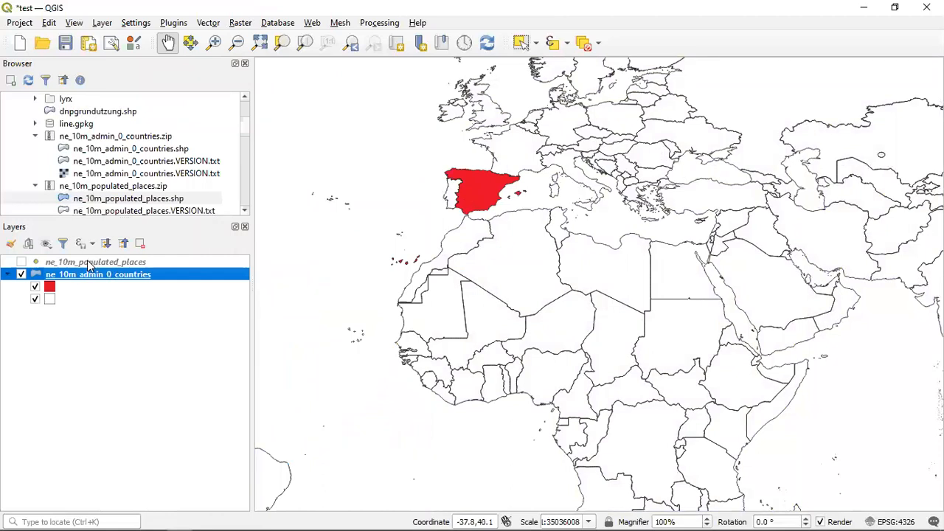
Add a map theme named smallmap from the current layer visibility and styles
click(46, 243)
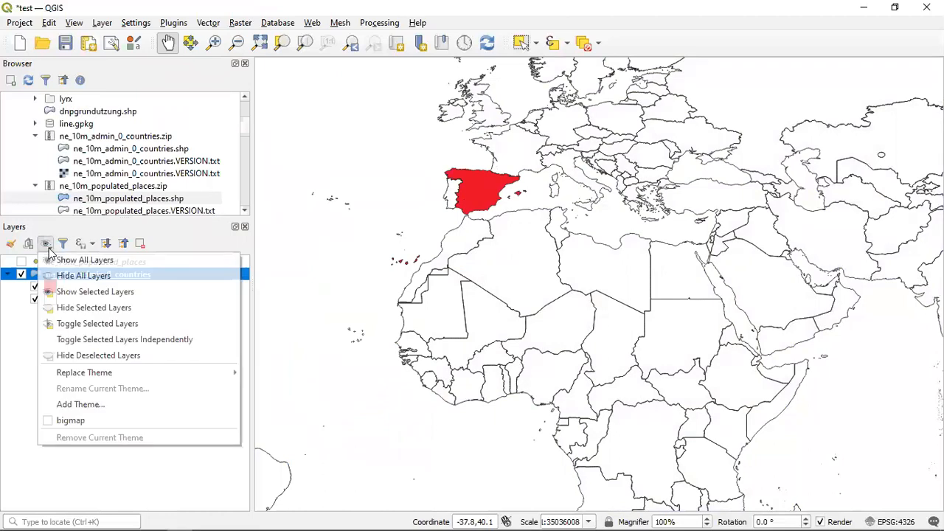
click(83, 407)
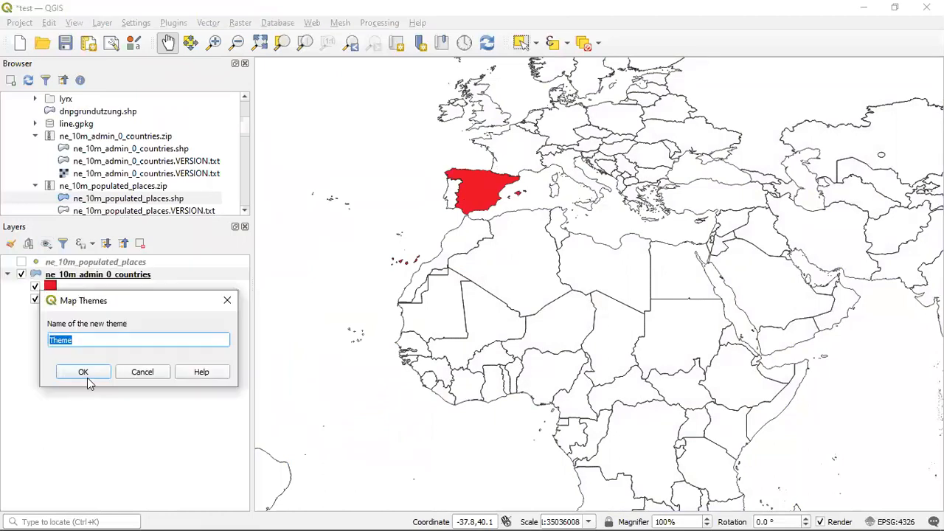
text(smallmap)
click(95, 376)
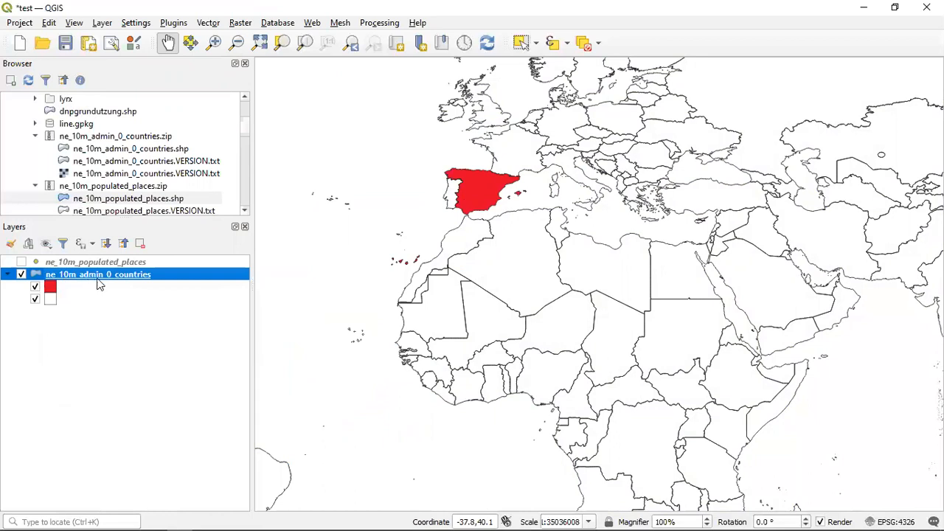
Switch the map canvas to the bigmap theme and back to the smallmap theme
click(46, 245)
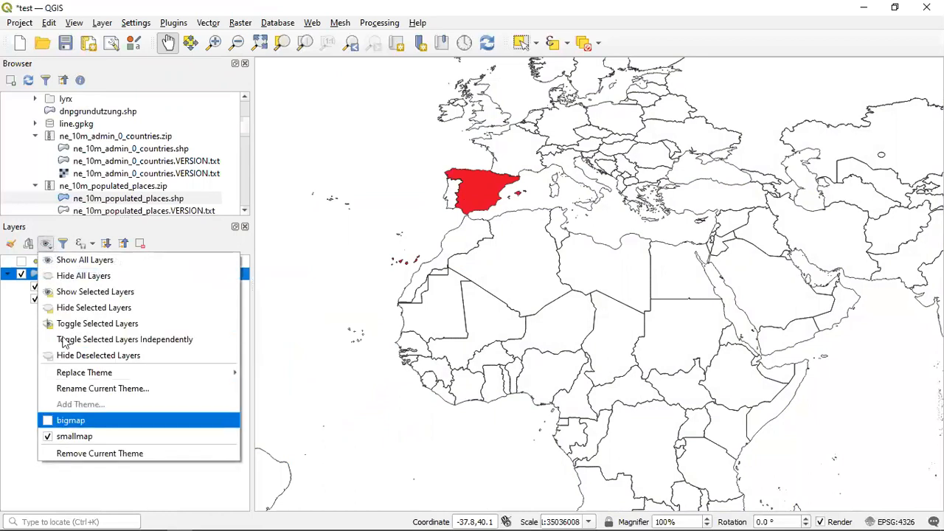
click(47, 248)
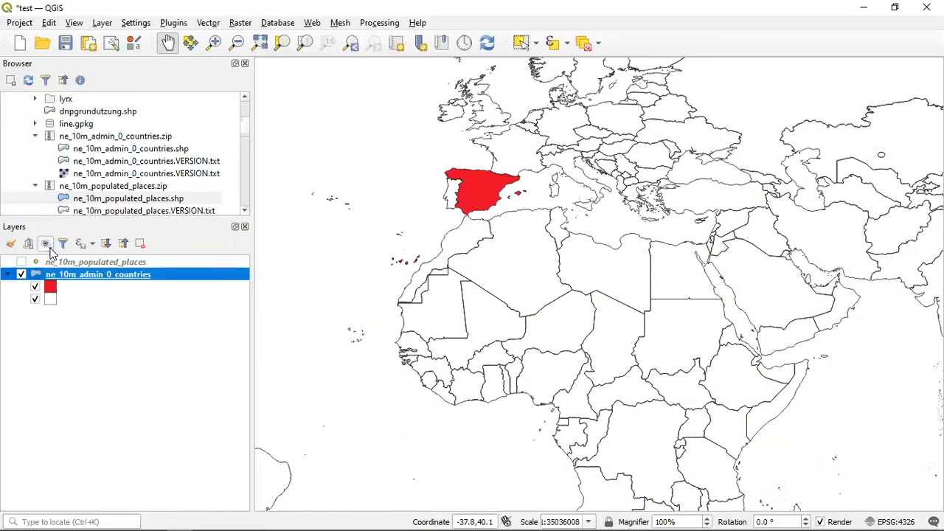
click(47, 246)
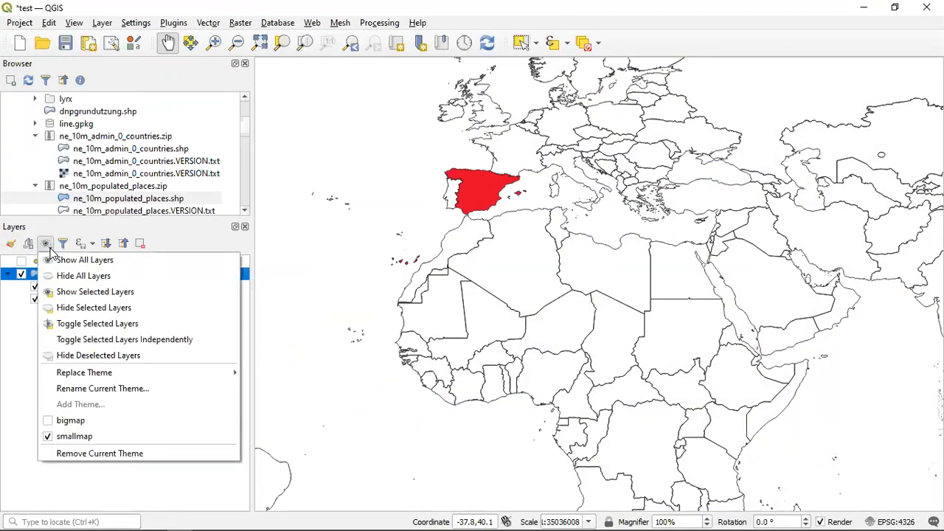
click(49, 250)
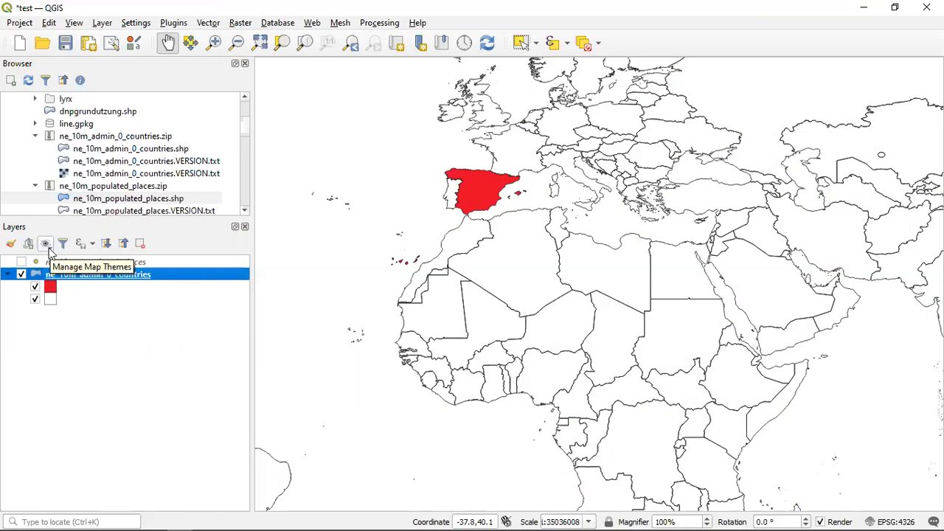
click(47, 248)
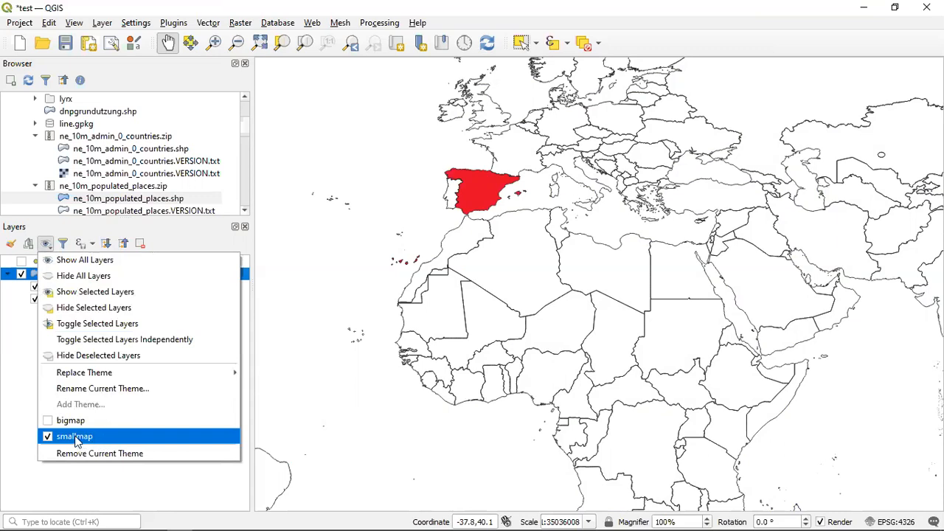
click(49, 423)
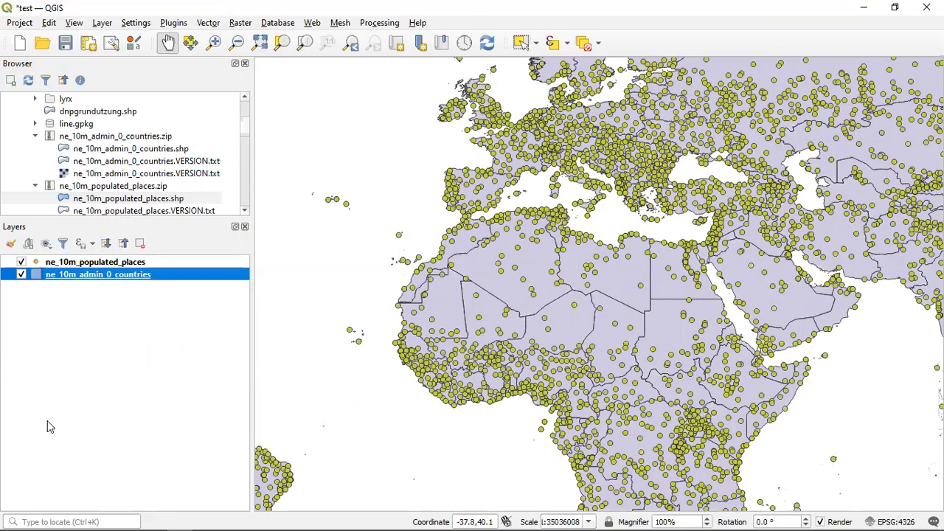
click(50, 249)
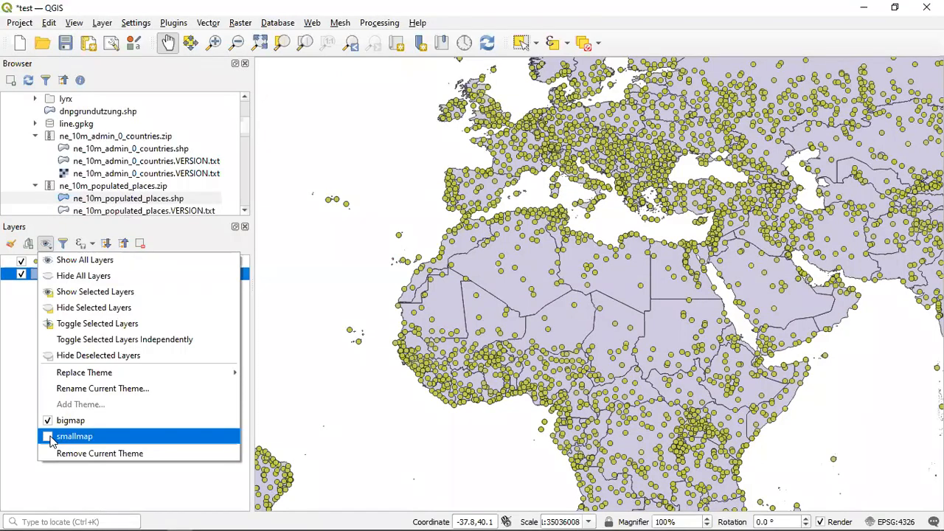
click(51, 441)
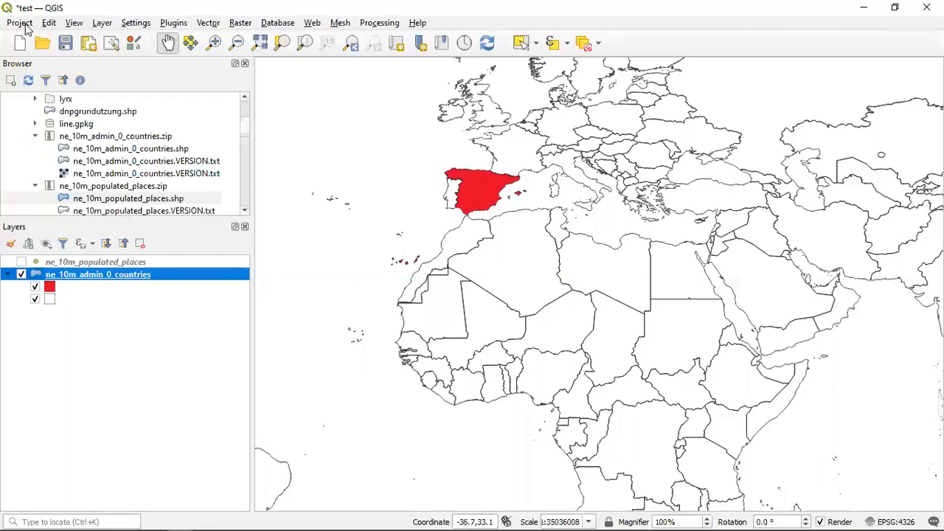
In the test print layout, make the main map (Map 1) follow the bigmap map theme
key(alt+Tab)
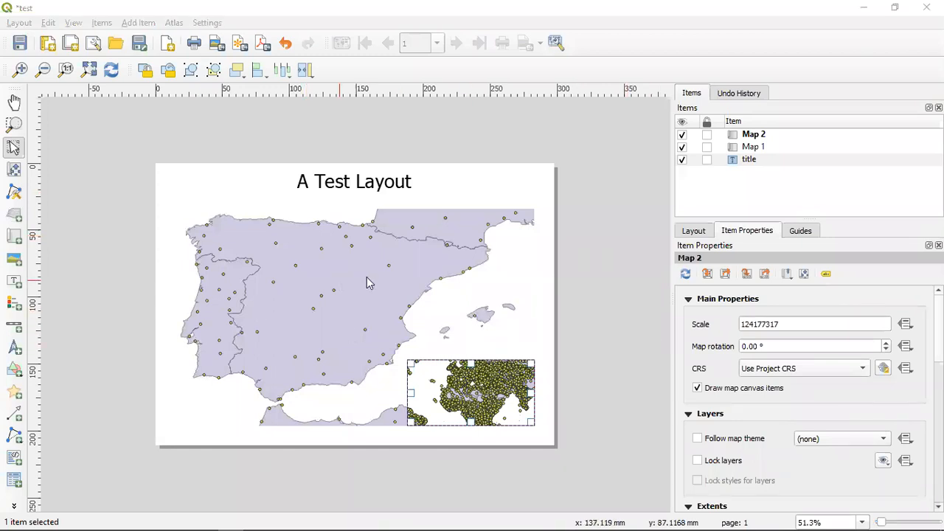
click(320, 266)
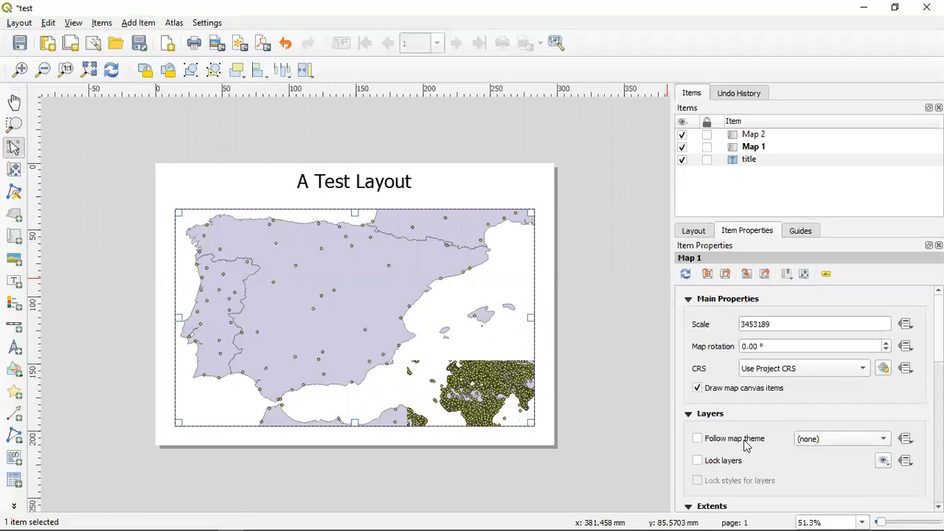
click(697, 438)
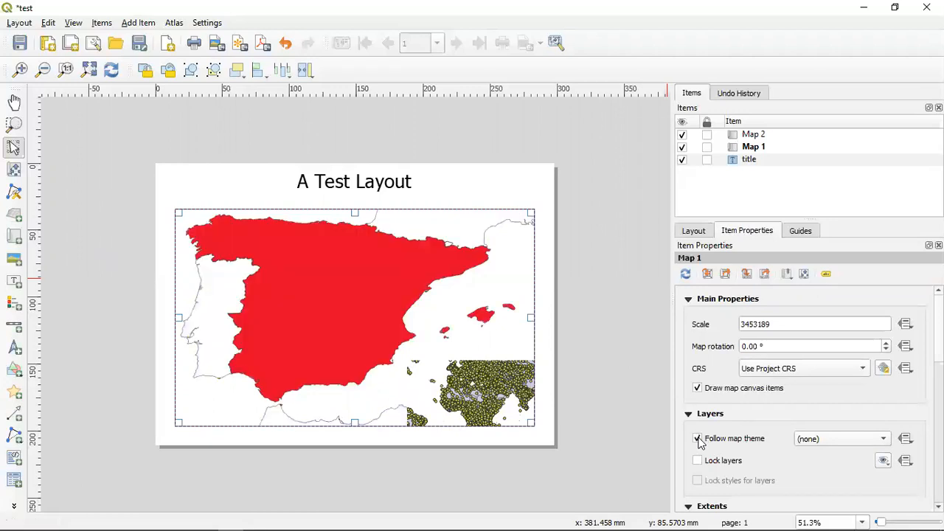
click(887, 440)
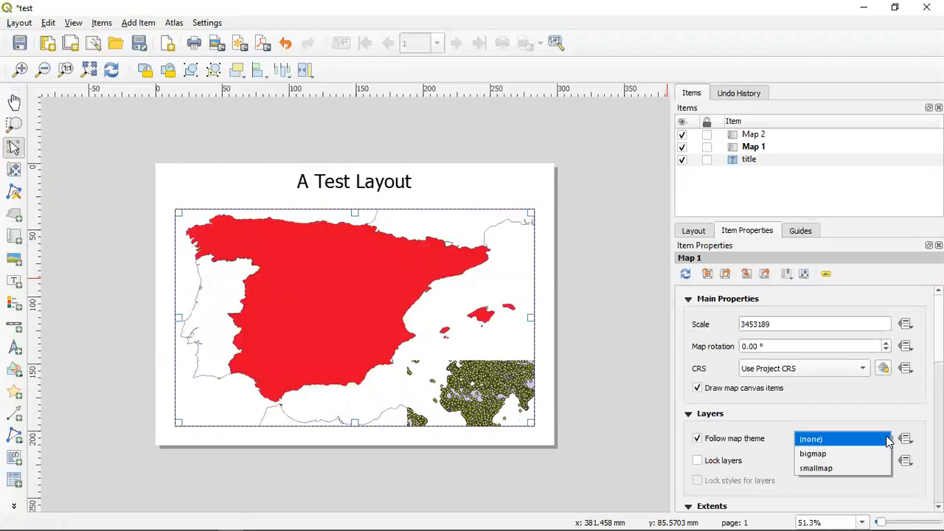
click(826, 453)
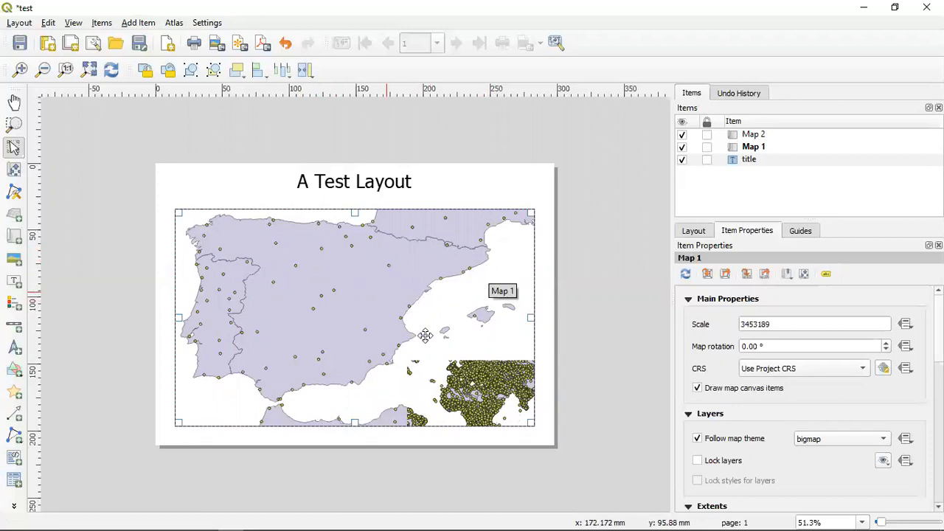
Make the inset map (Map 2) follow the smallmap map theme
click(472, 397)
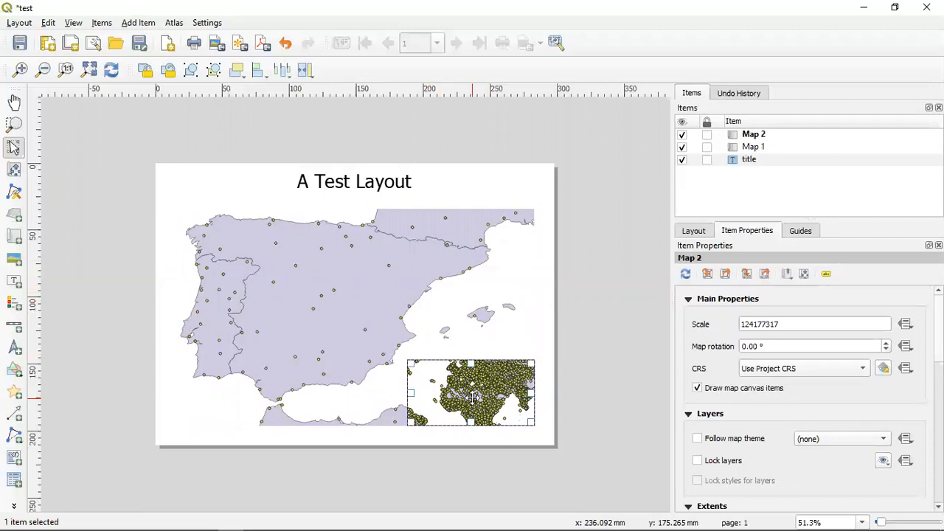
click(697, 439)
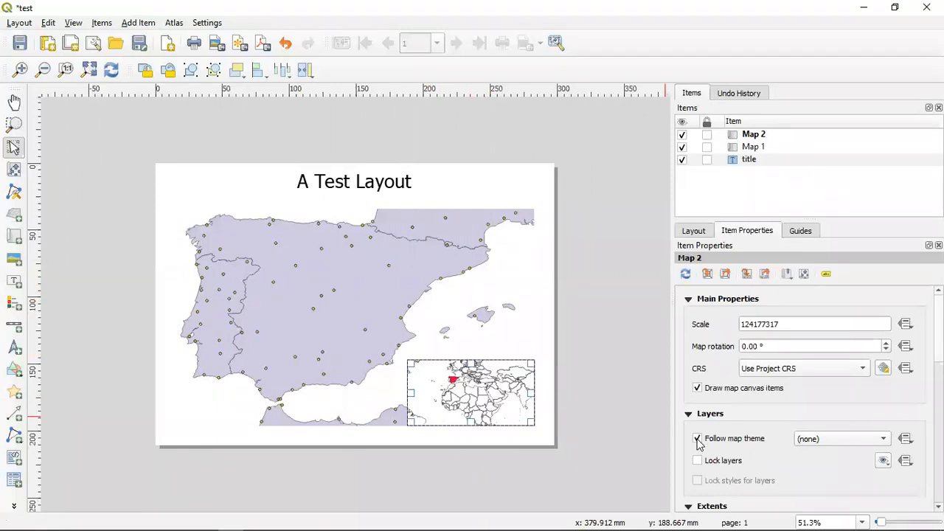
click(884, 439)
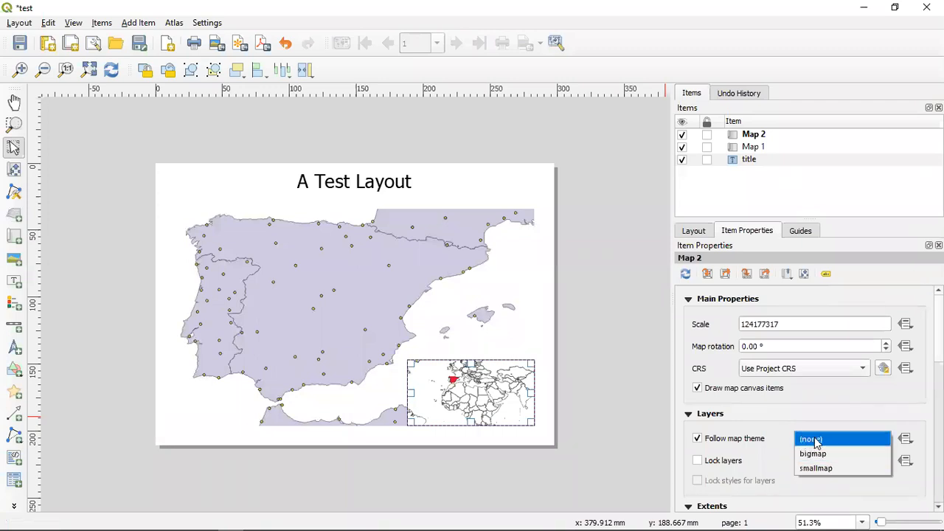
click(824, 469)
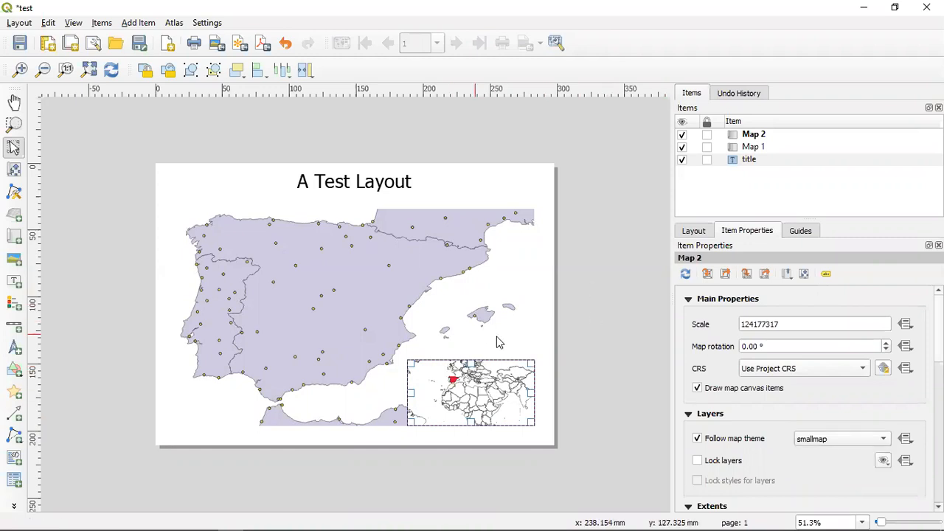
Enable a frame around the inset map (Map 2) and deselect it
scroll(701, 435, down, 5)
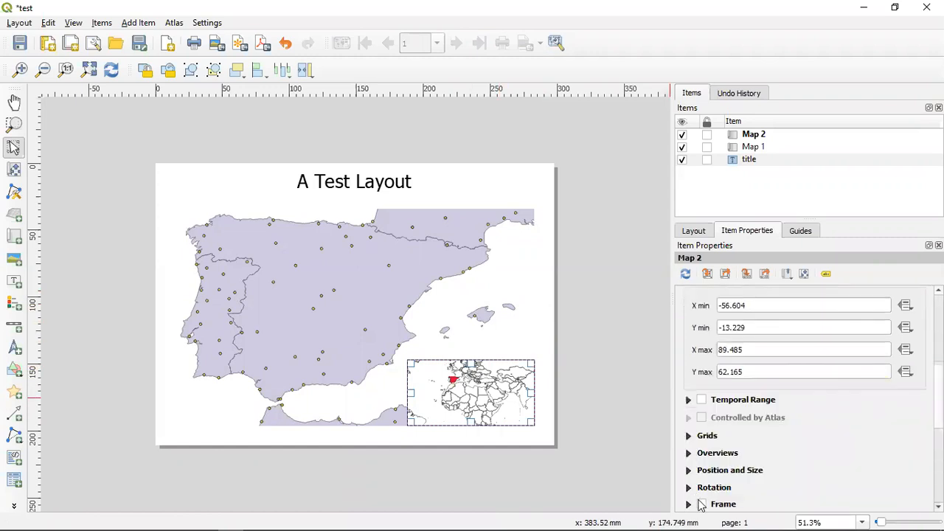
click(701, 505)
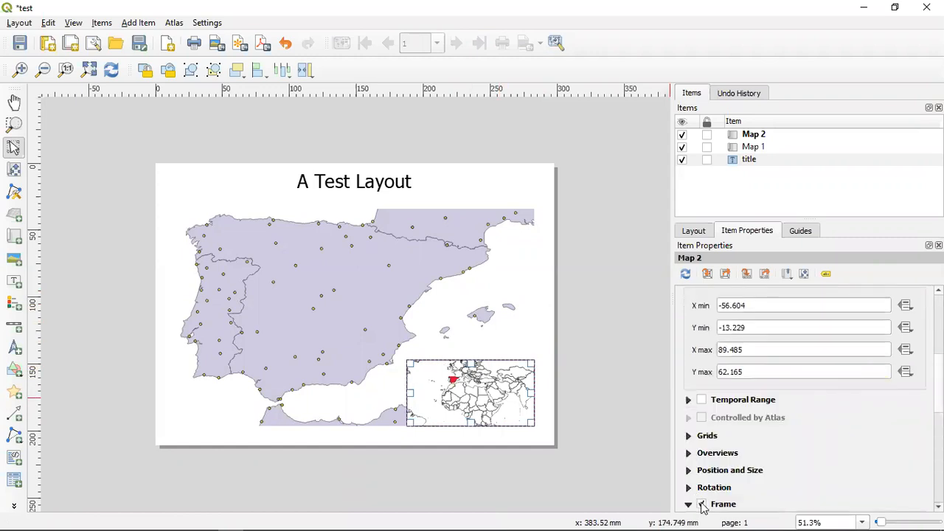
click(547, 359)
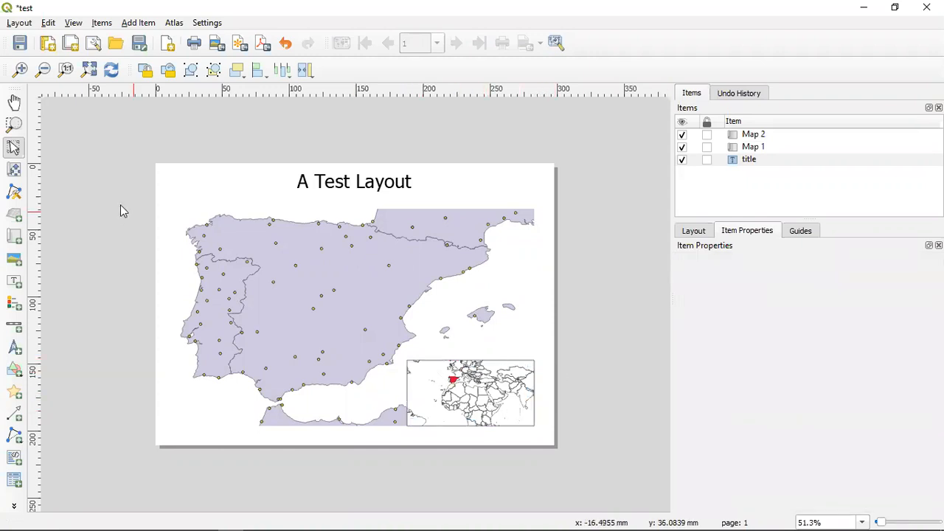
Zoom the inset map's content out to a world view at a scale of about 211237343
click(13, 171)
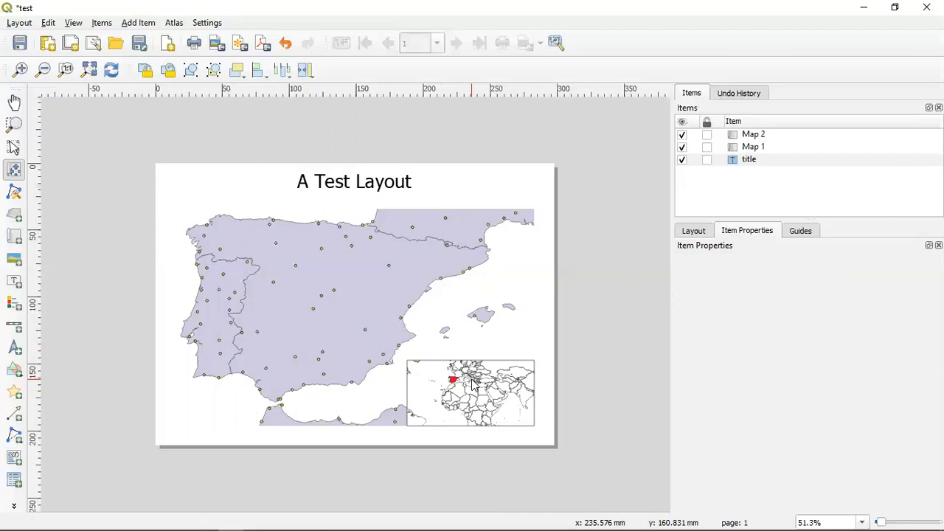
click(13, 147)
click(455, 395)
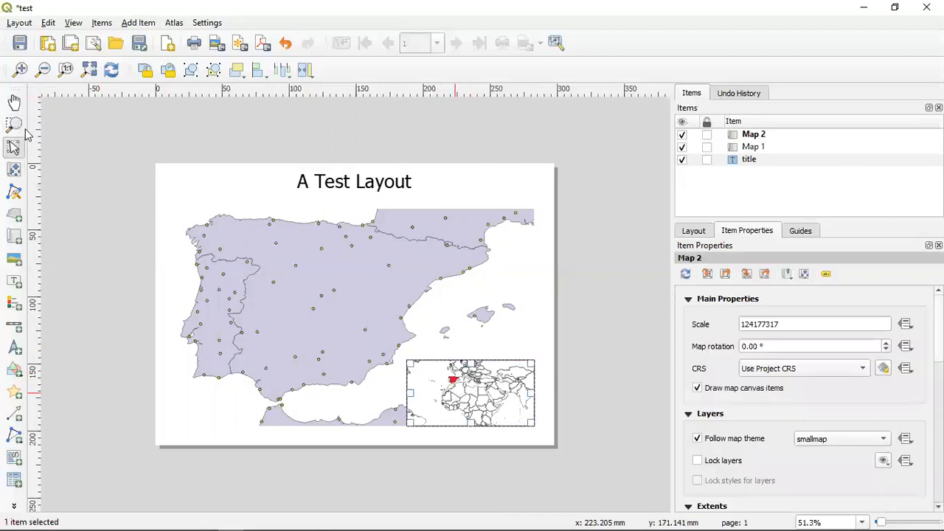
click(14, 169)
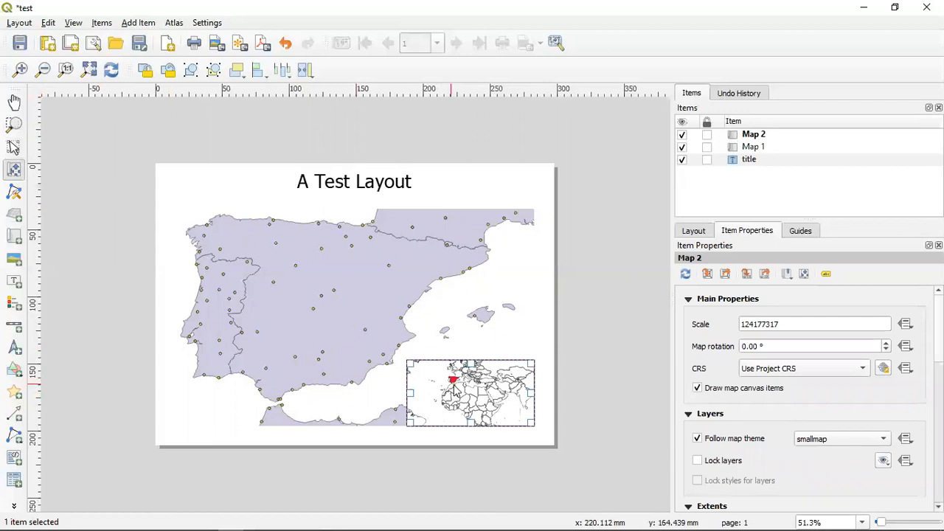
scroll(468, 393, up, 2)
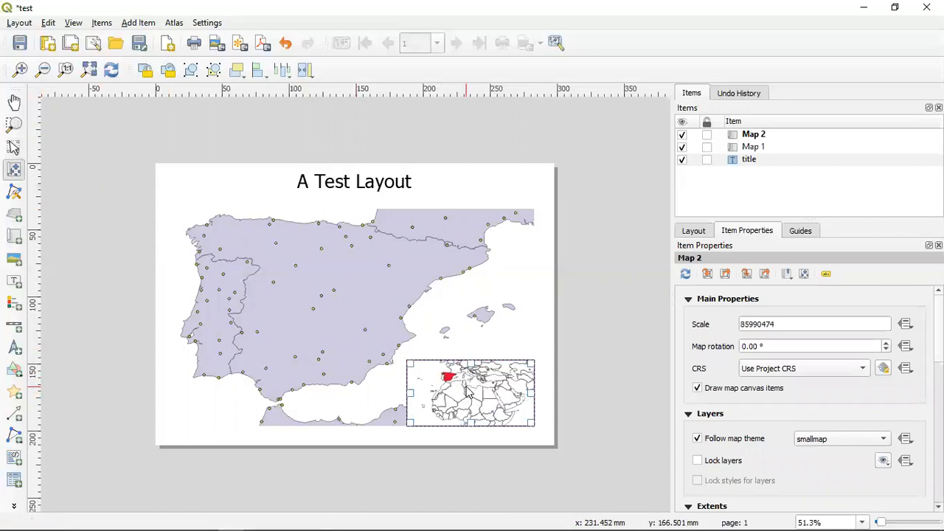
scroll(469, 393, down, 5)
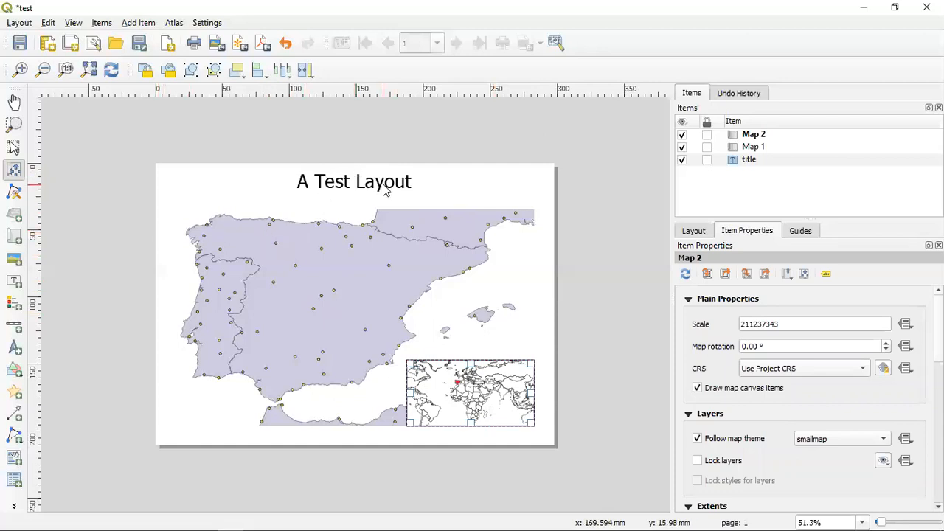
Select the title, the main map and the inset map in turn to review the layout's items
click(14, 146)
click(371, 184)
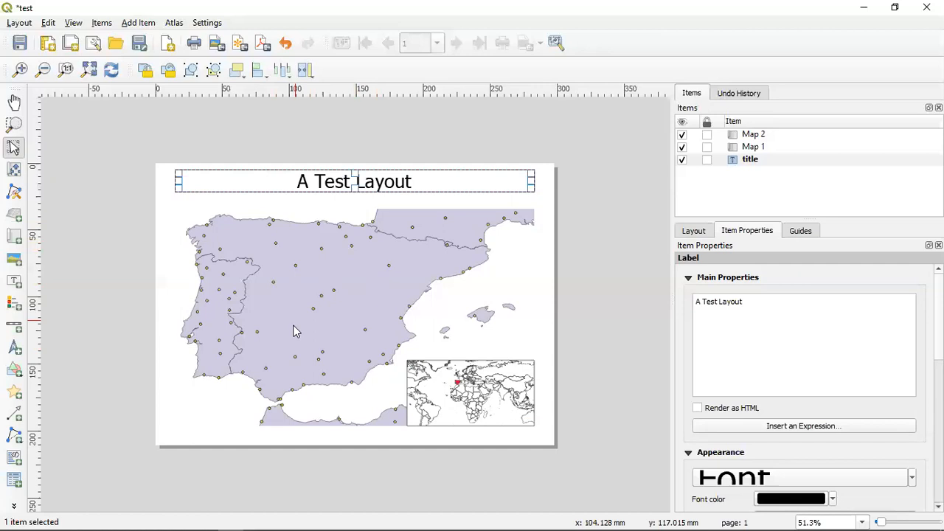
click(352, 271)
click(471, 389)
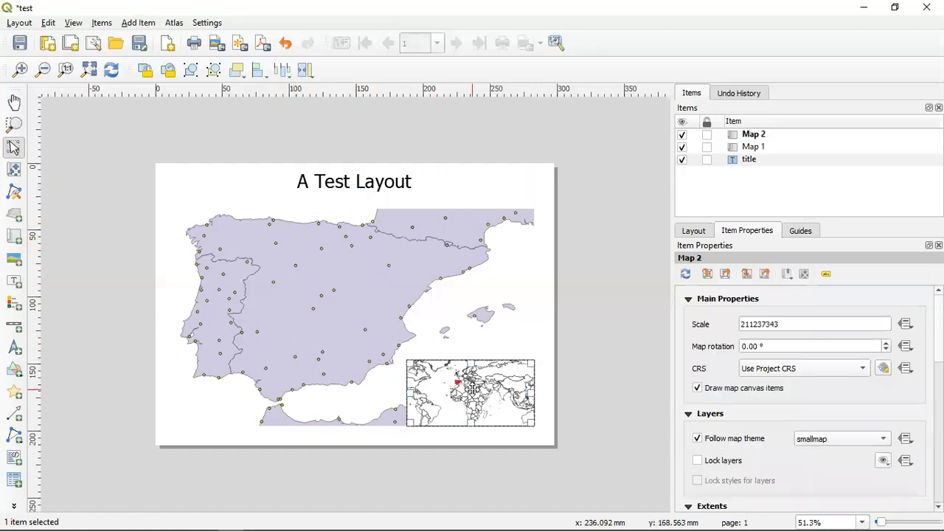
Select the main map and the inset map alternately to compare their settings, and show the inset's stacking order options
click(337, 283)
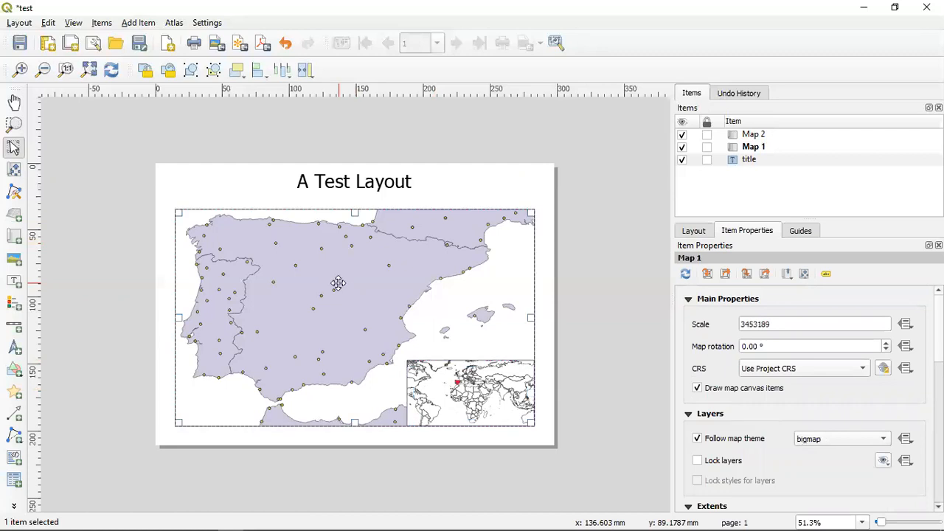
click(451, 385)
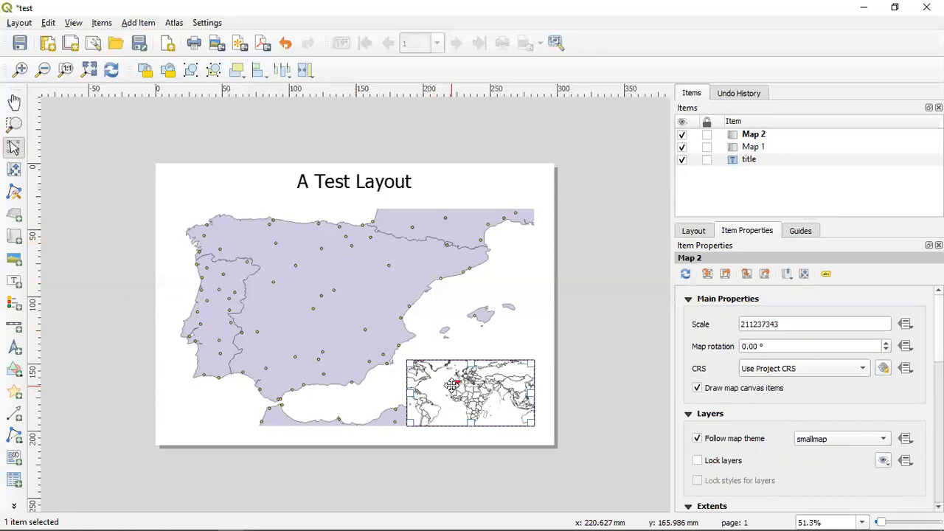
click(329, 265)
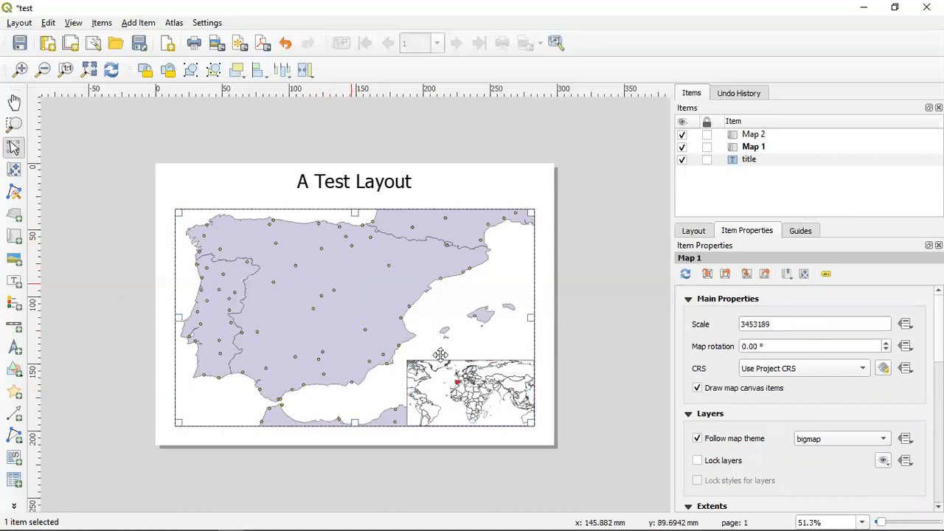
click(476, 385)
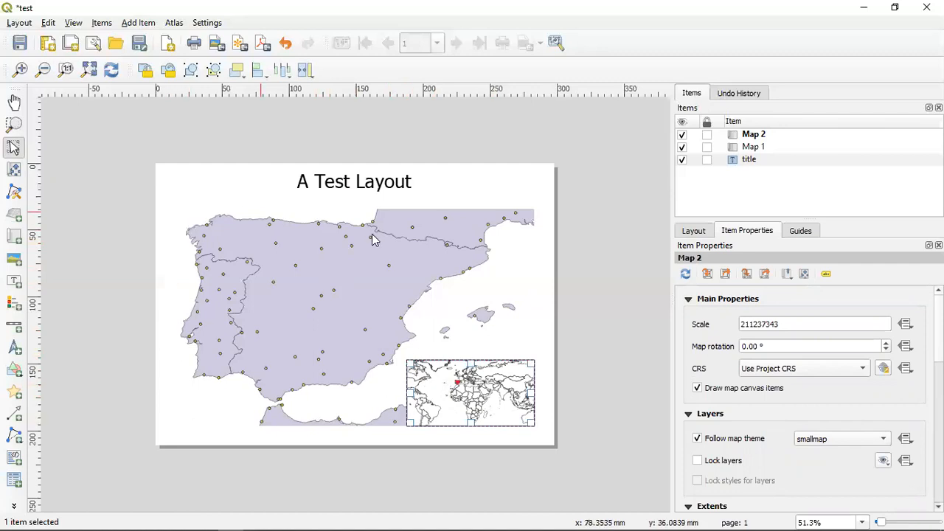
click(397, 417)
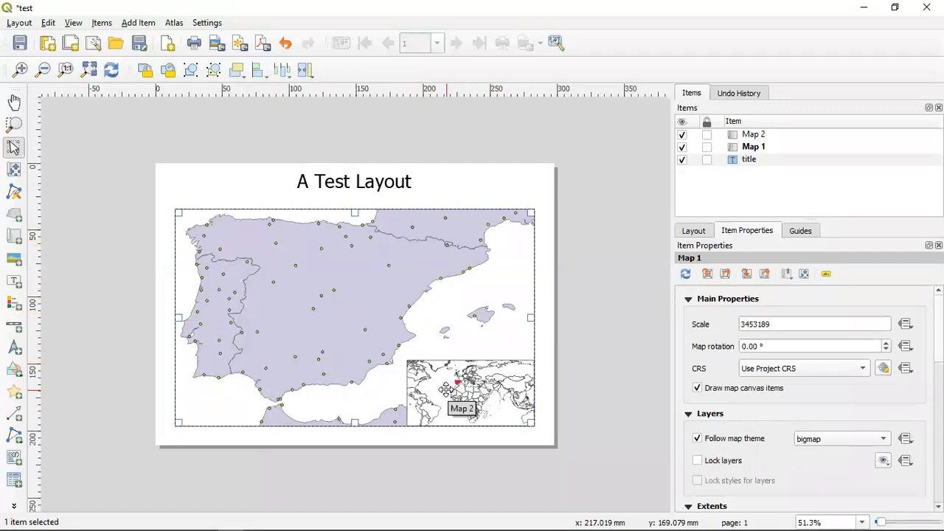
click(510, 369)
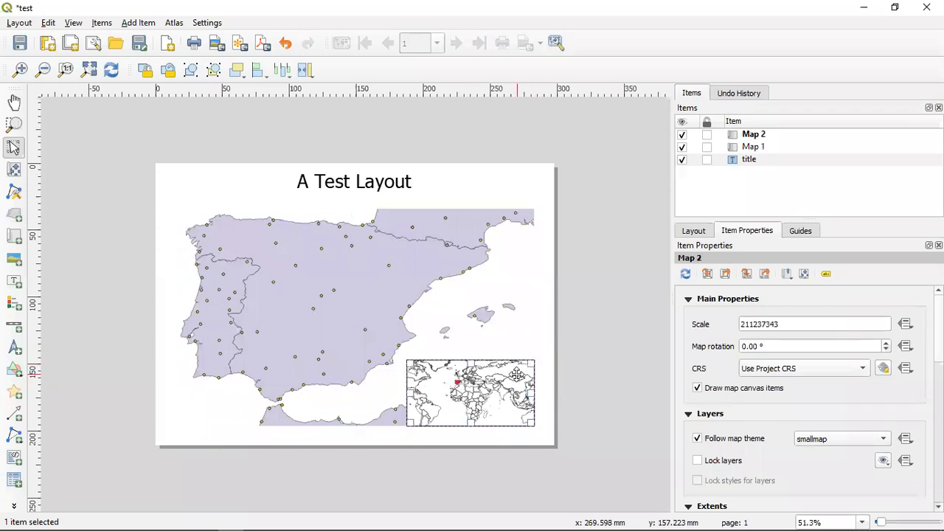
click(246, 78)
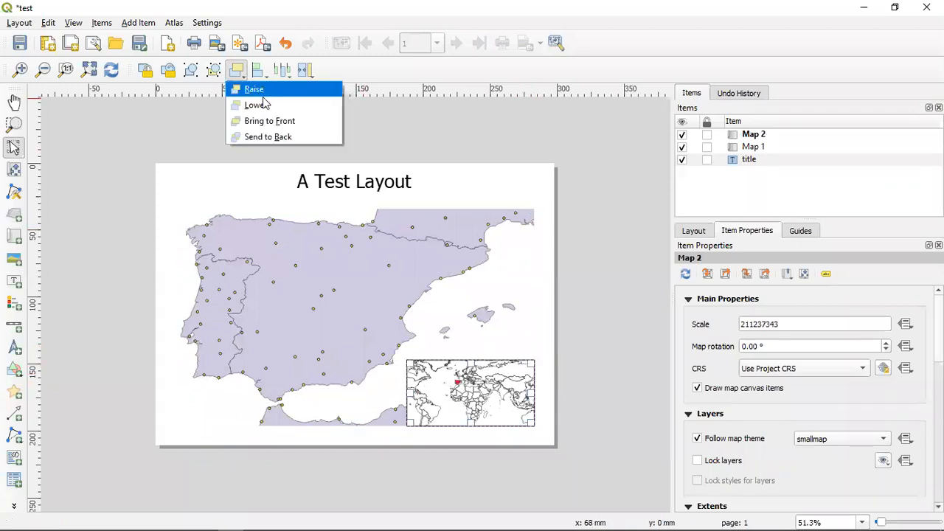
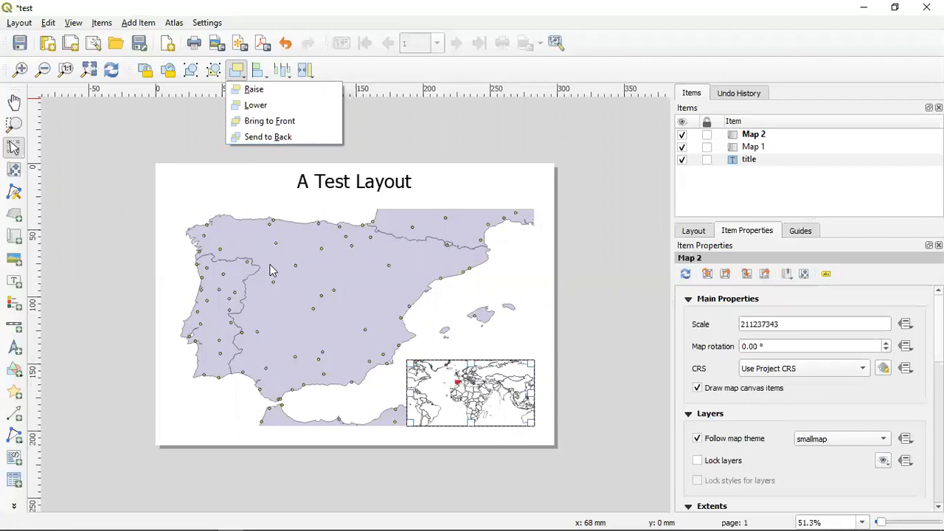
Rename the layout item Map 1 as bigmap and the item Map 2 as smallmap
double_click(752, 146)
text(bigmap)
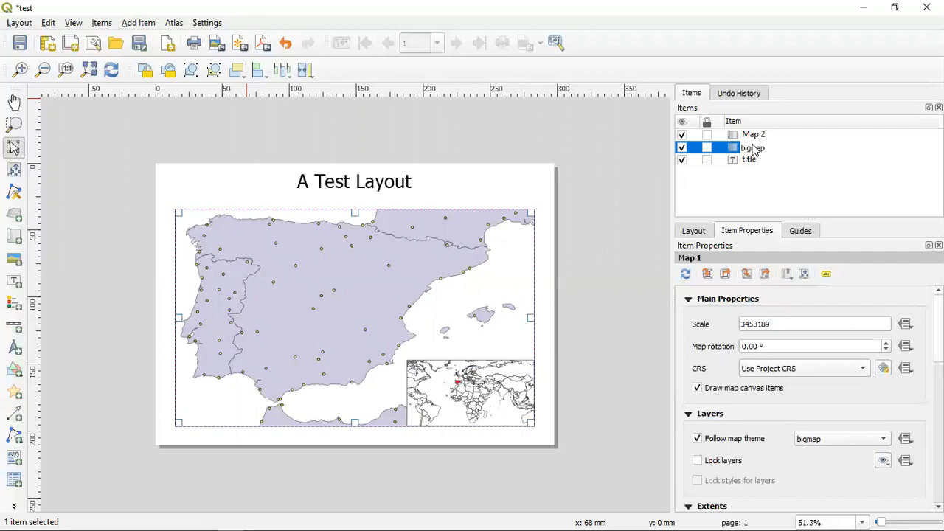
key(Return)
double_click(753, 134)
text(smallmap)
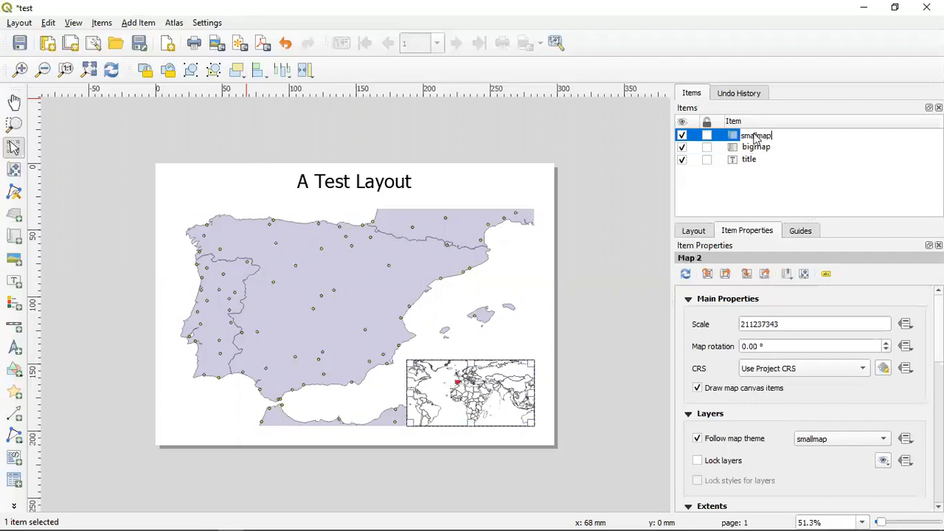
key(Return)
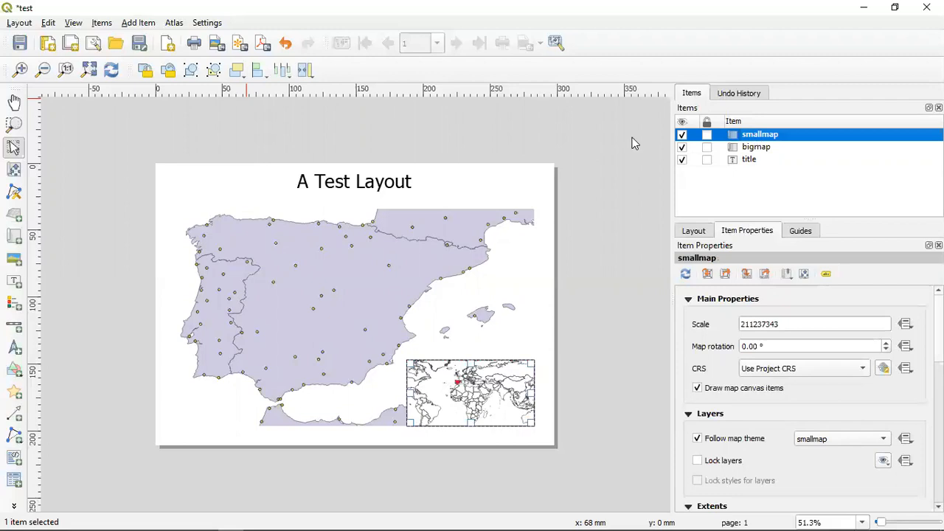
Save the project from the test layout, close the layout and reopen it from the project's saved layouts
click(20, 45)
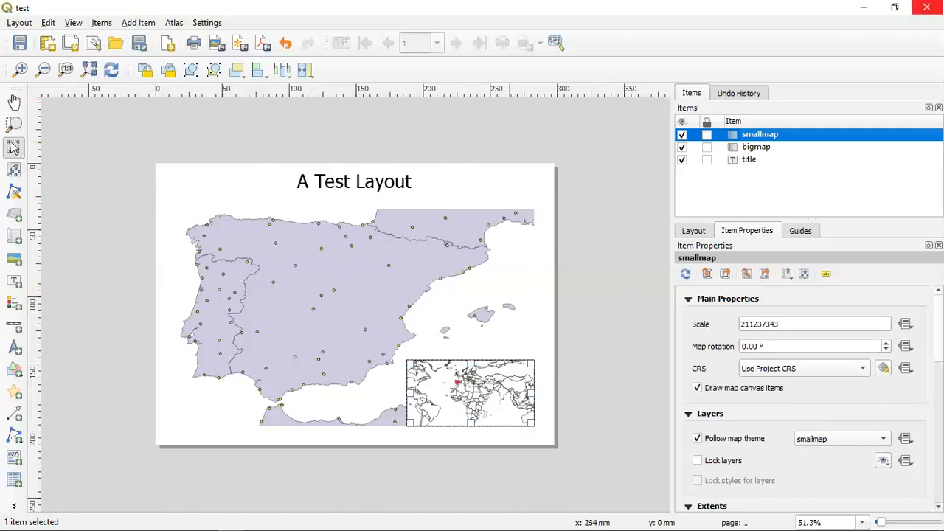
click(927, 7)
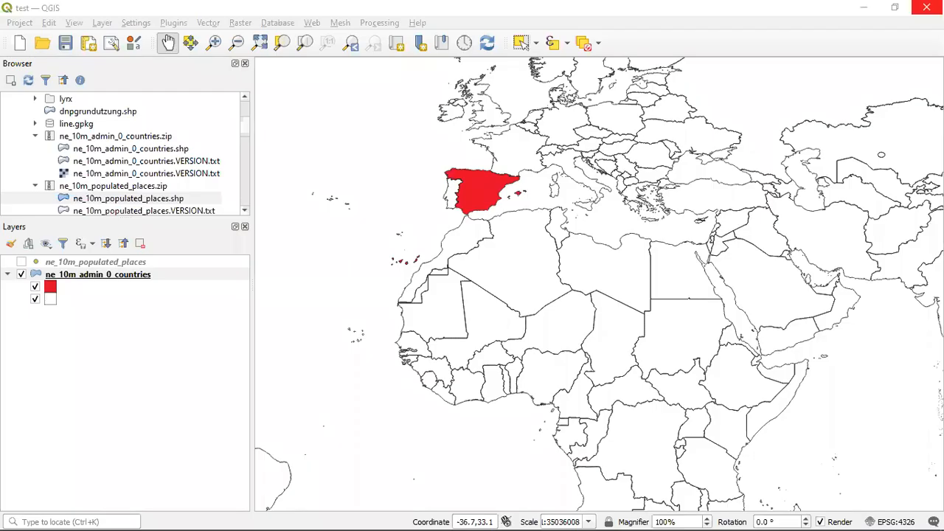
click(24, 23)
mouse_move(131, 300)
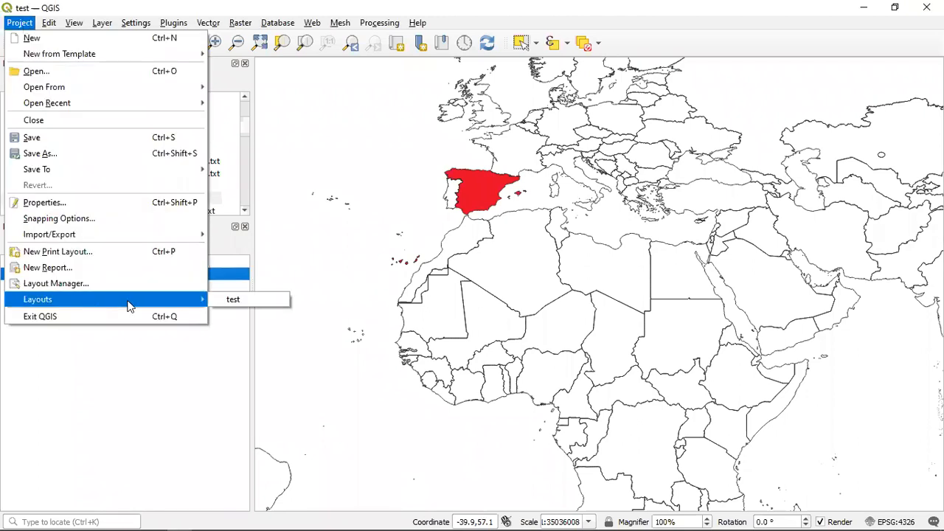
click(260, 302)
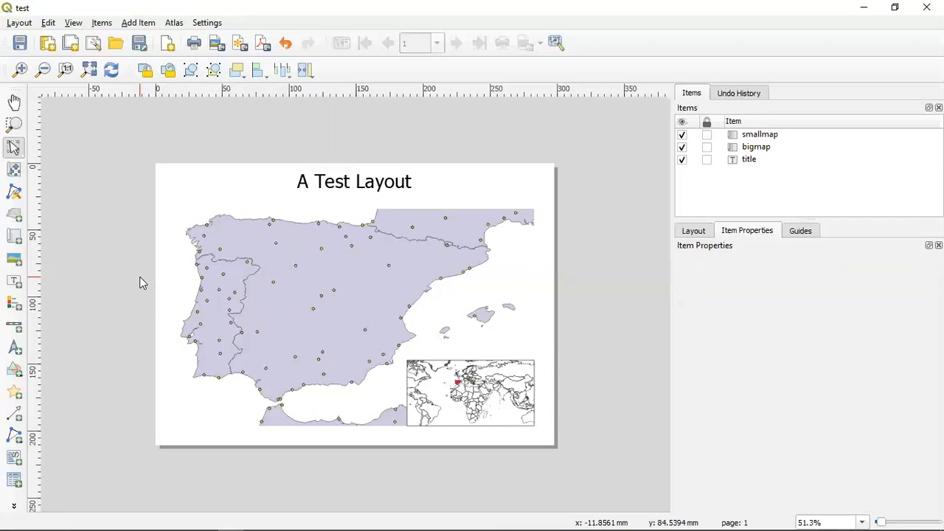
Narrow the bigmap item so its right edge sits at about 249 mm, and move the smallmap inset into its lower-right corner
click(519, 289)
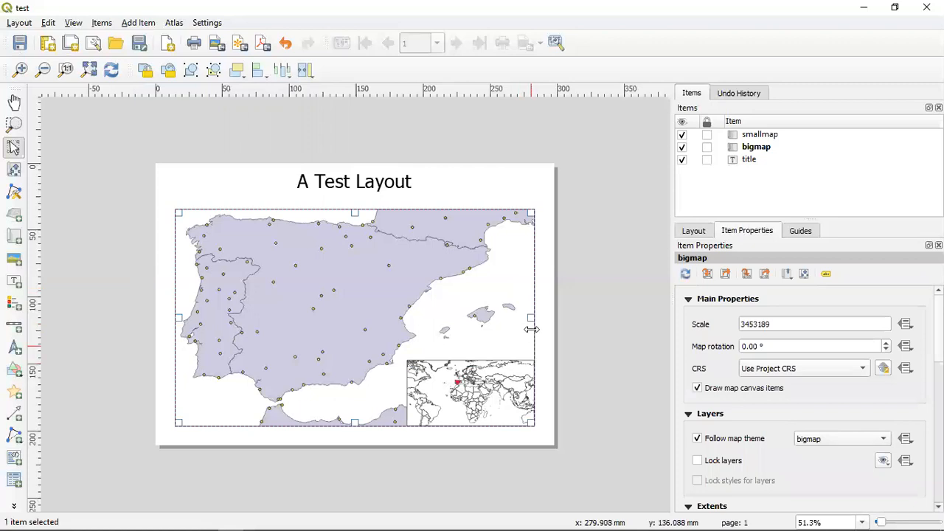
drag(532, 319, 488, 318)
click(519, 385)
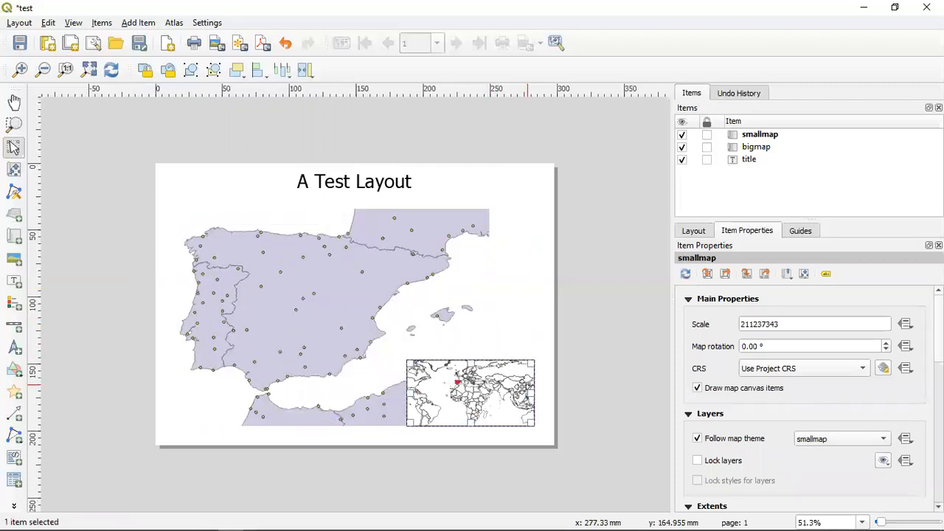
drag(514, 387, 471, 386)
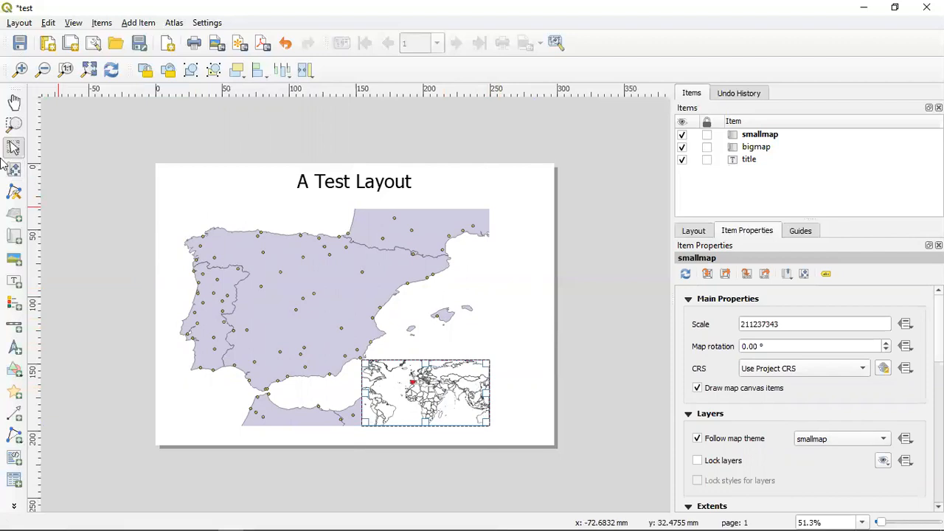
Add a legend beside the main map and narrow bigmap to a right edge of about 210 mm so the legend fits on the page
click(14, 306)
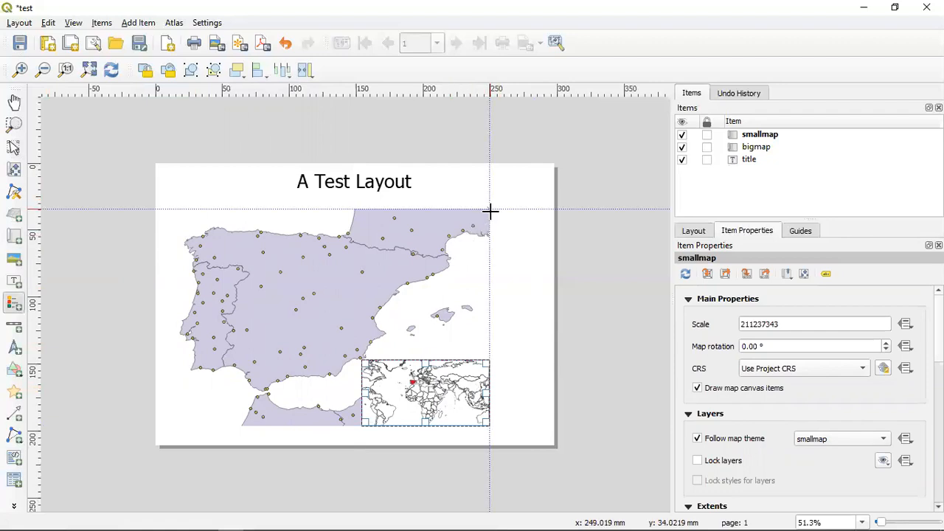
drag(490, 209, 547, 428)
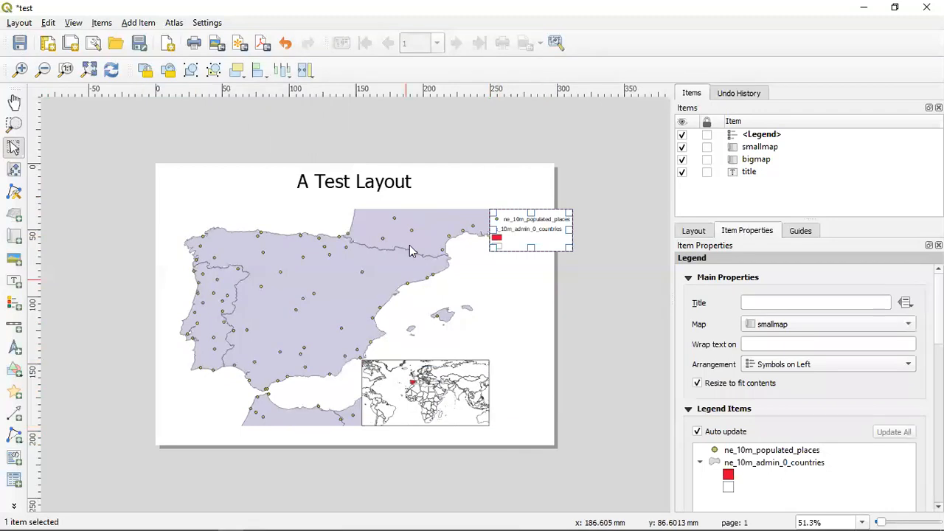
click(471, 302)
drag(485, 317, 437, 317)
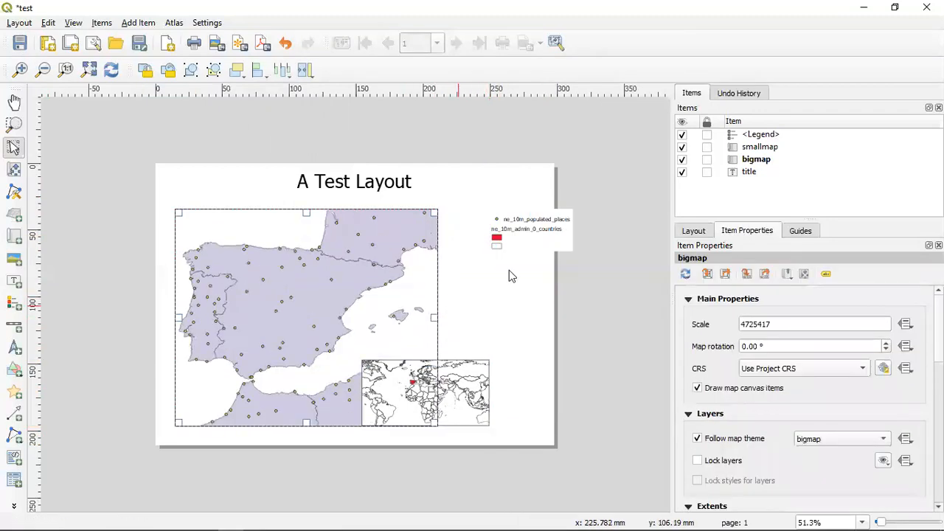
drag(522, 236, 491, 238)
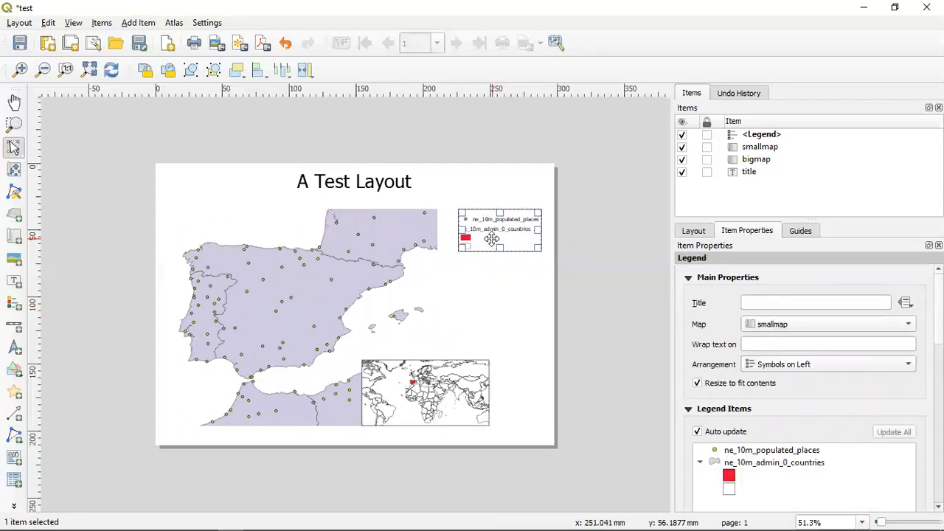
Move the smallmap inset back into bigmap's lower-right corner and shrink it slightly from its upper-left corner
click(443, 380)
drag(442, 380, 393, 381)
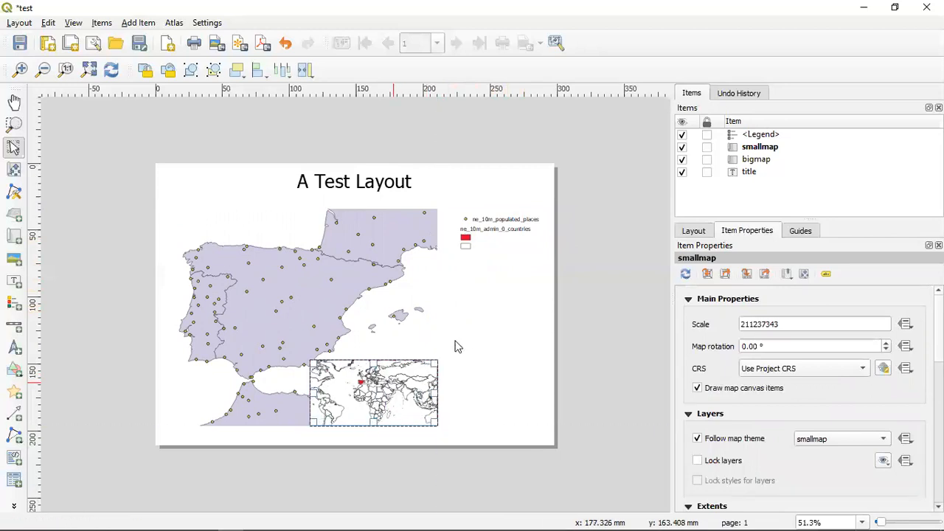
mouse_move(338, 363)
mouse_down()
mouse_move(325, 357)
mouse_move(344, 370)
mouse_up()
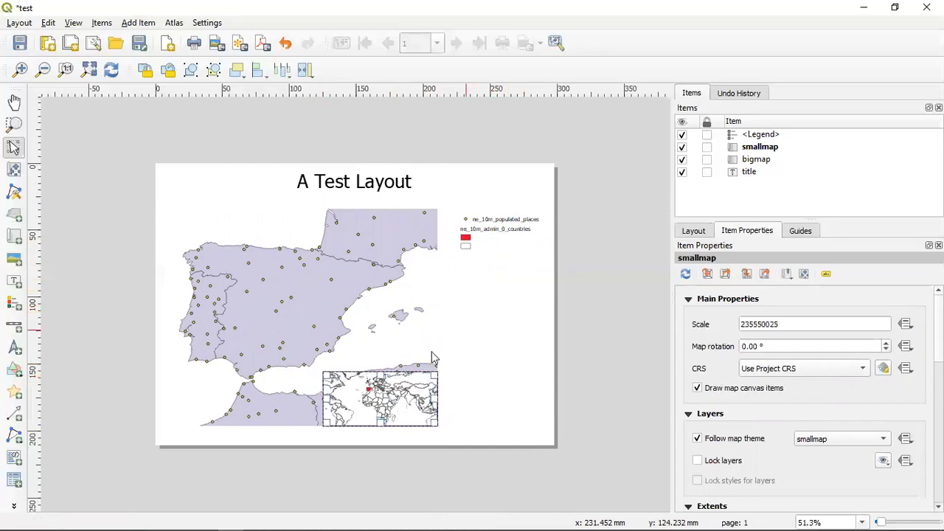
click(458, 359)
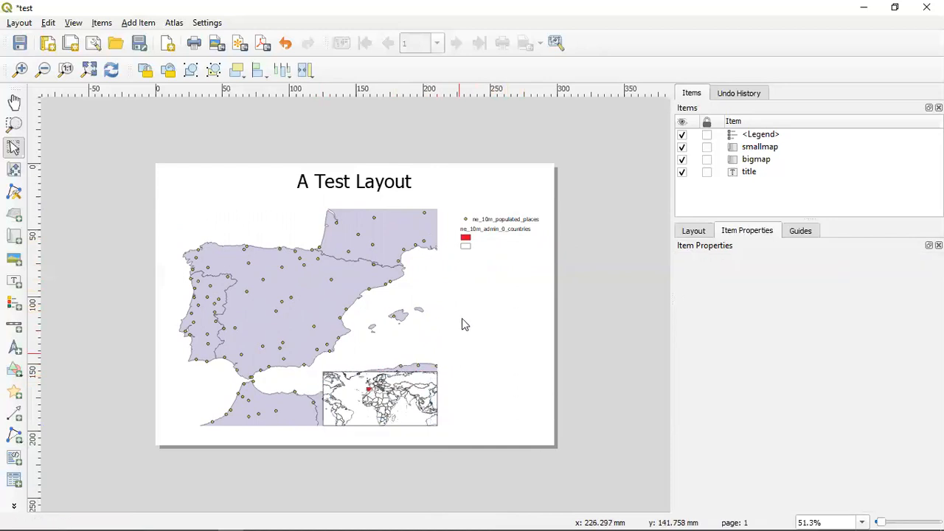
Select the legend, check the project's layers in the main window and link the legend to the bigmap item
click(486, 225)
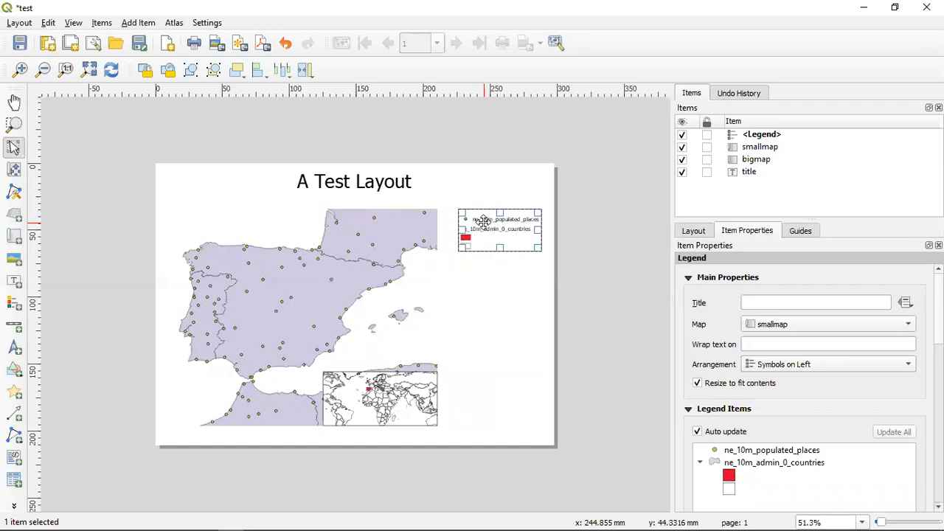
key(alt+Tab)
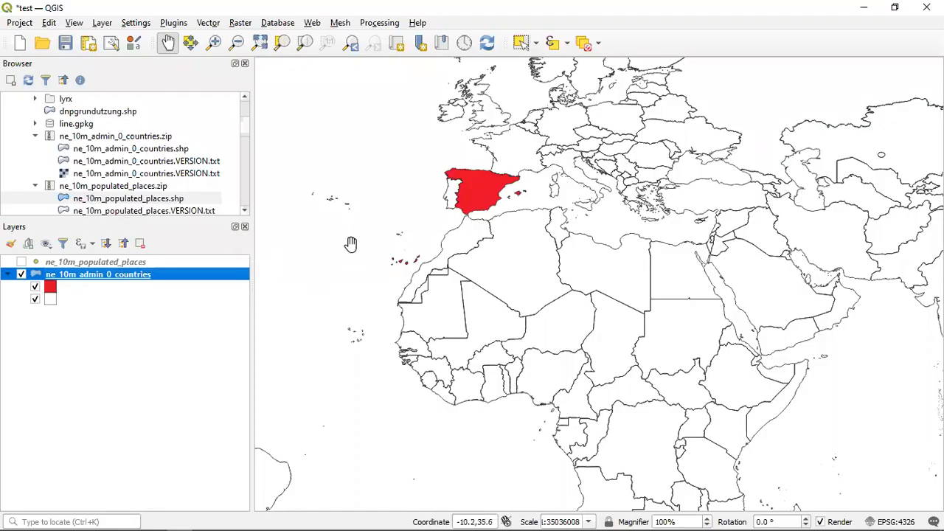
key(alt+Tab)
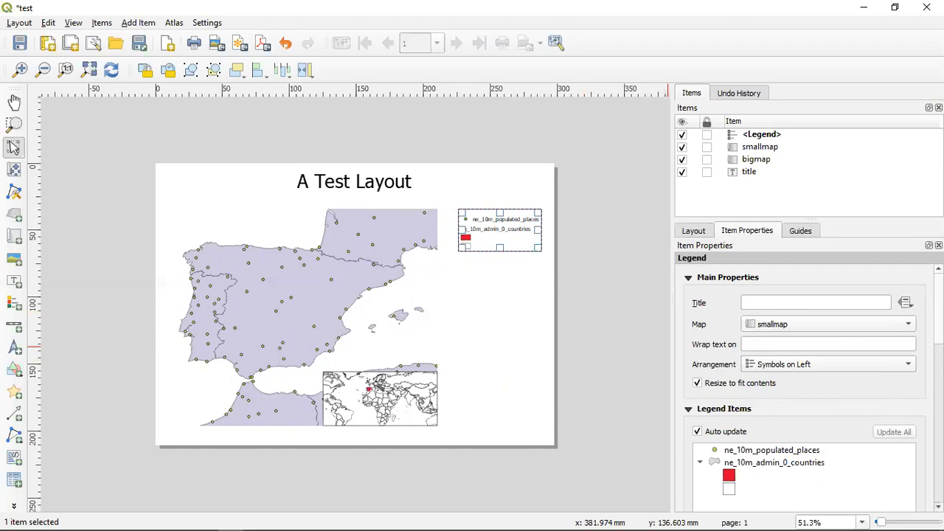
click(907, 324)
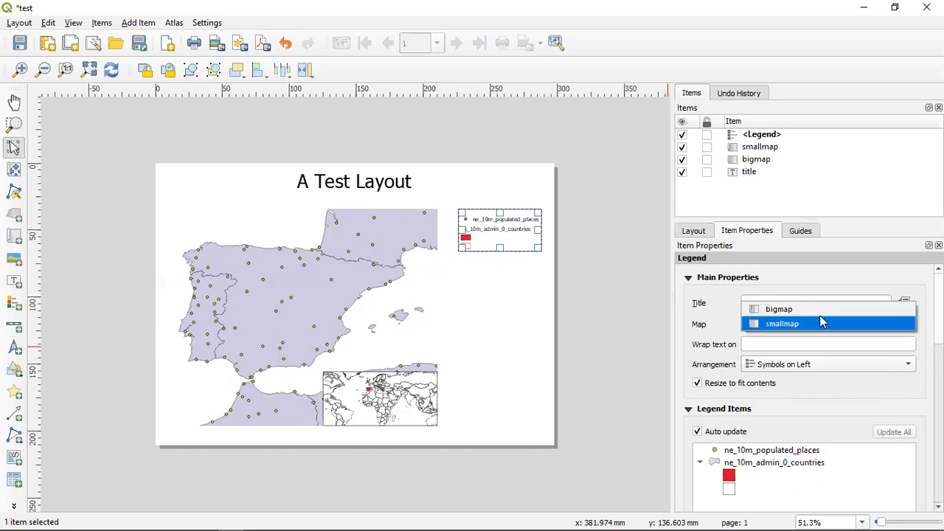
click(817, 309)
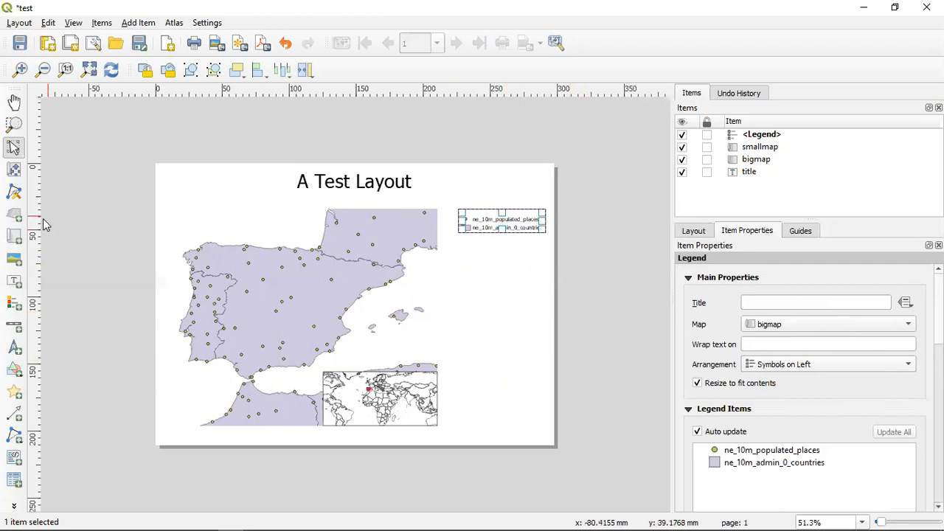
Zoom in on the legend in the layout and show its list of legend items
click(14, 124)
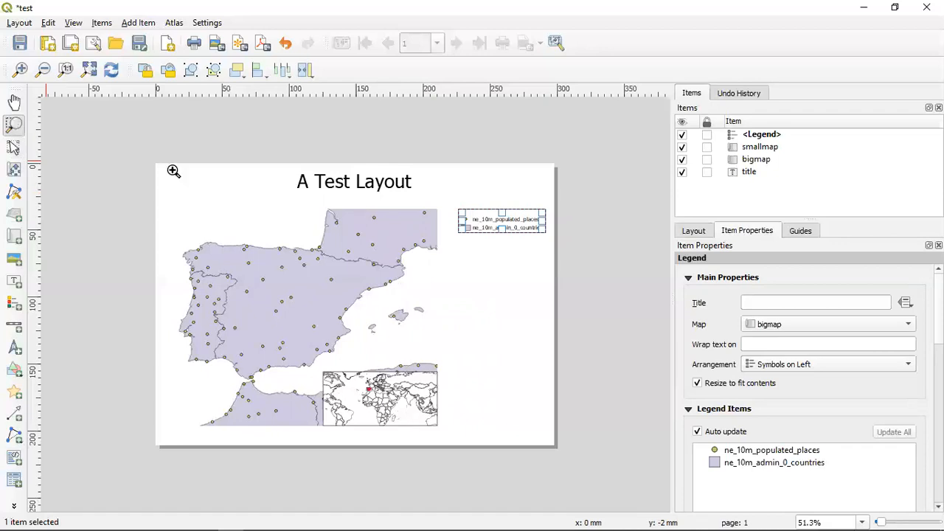
click(491, 268)
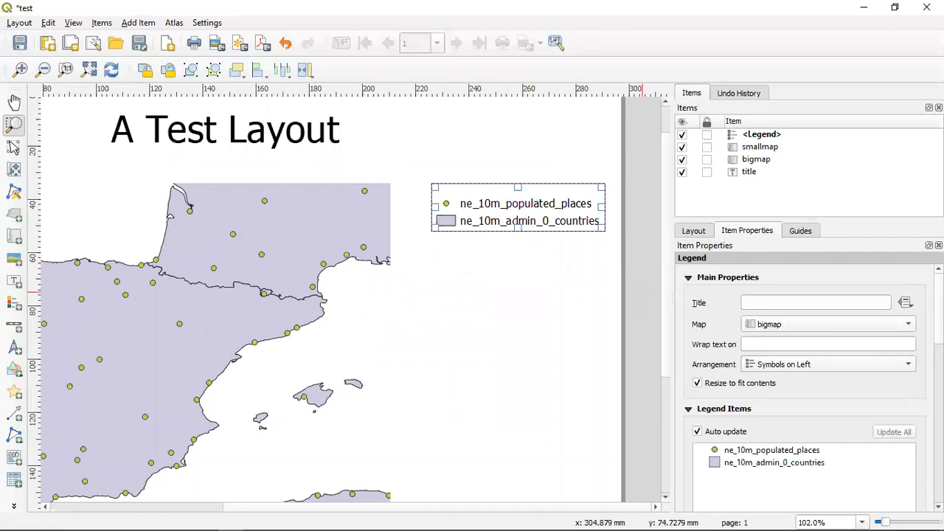
scroll(811, 368, down, 3)
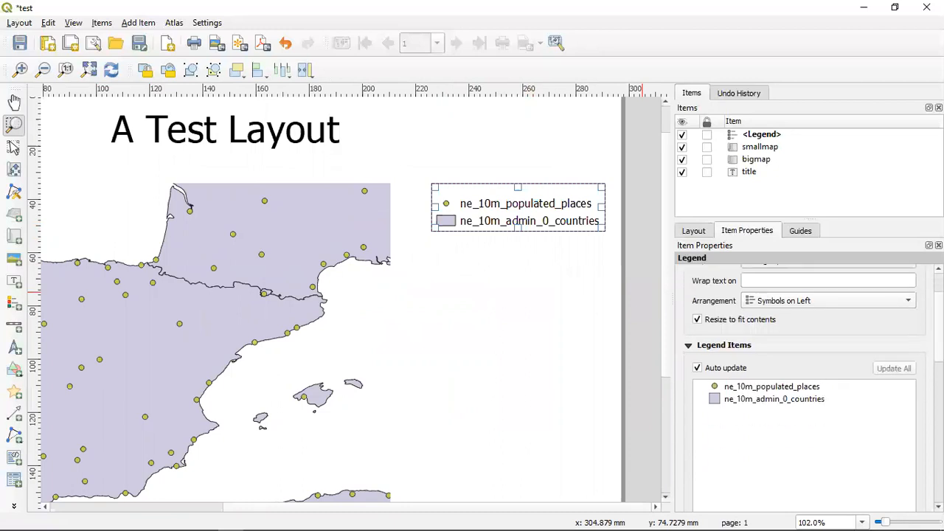